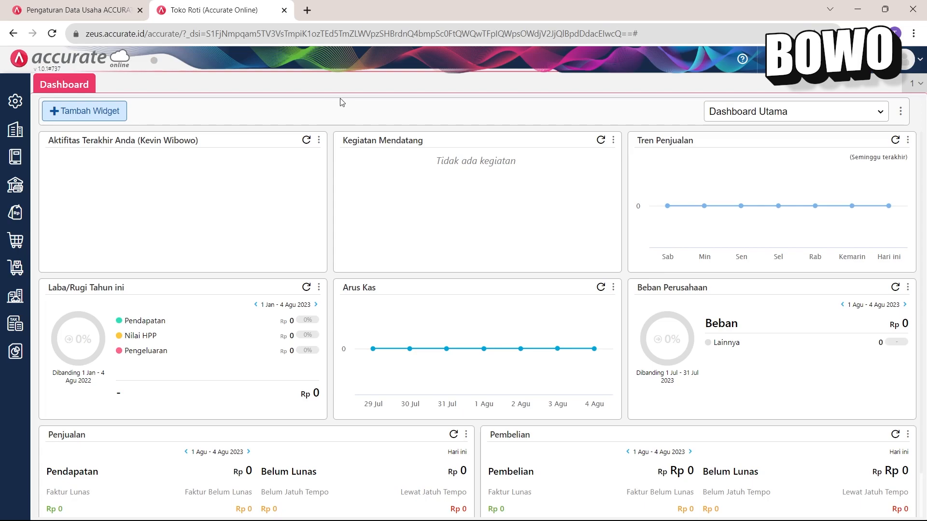
- Refresh the recent activity widget on the dashboard and open a new Barang & Jasa item form
click(306, 140)
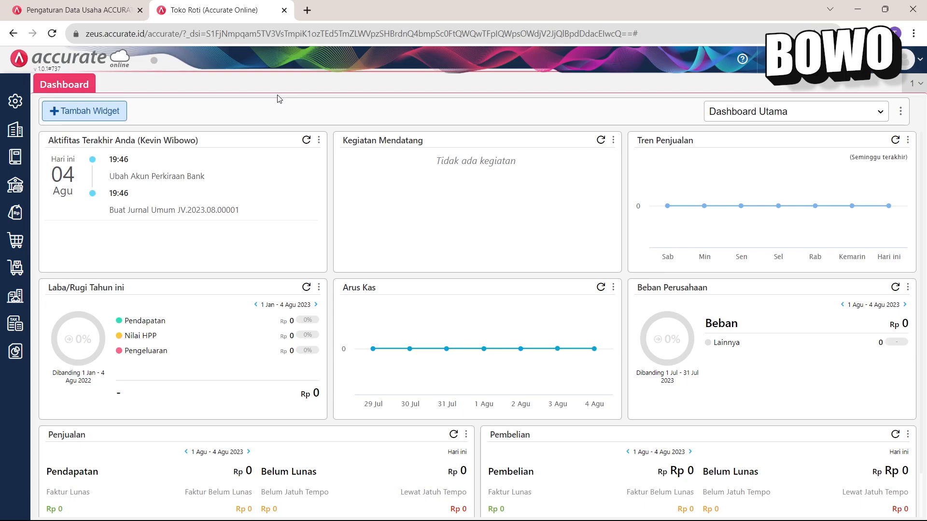
click(6, 280)
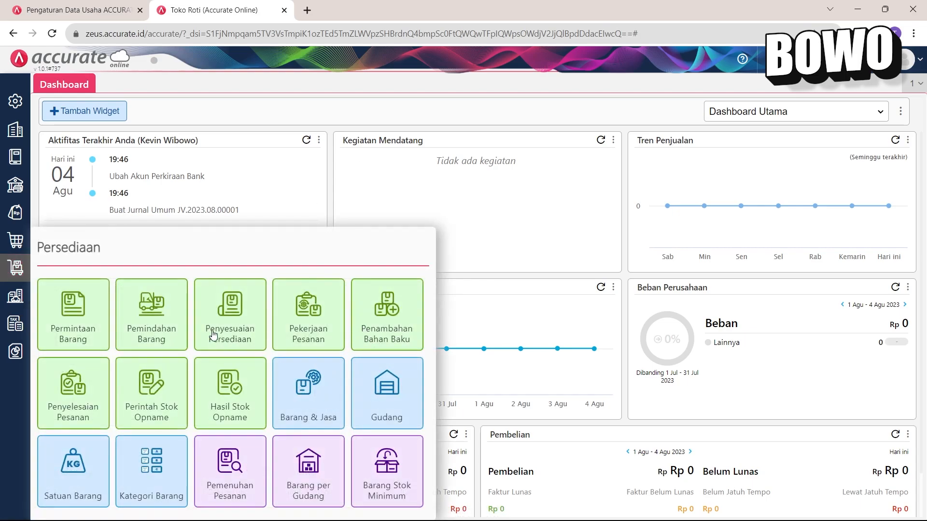
click(301, 404)
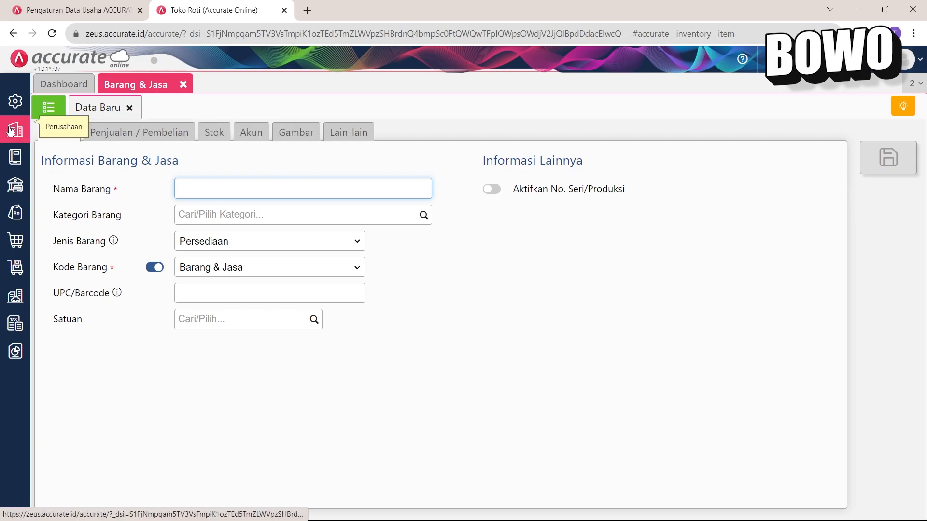
- Start a new Akun Perkiraan ledger account of type Persediaan and mark it as a sub-account
click(15, 157)
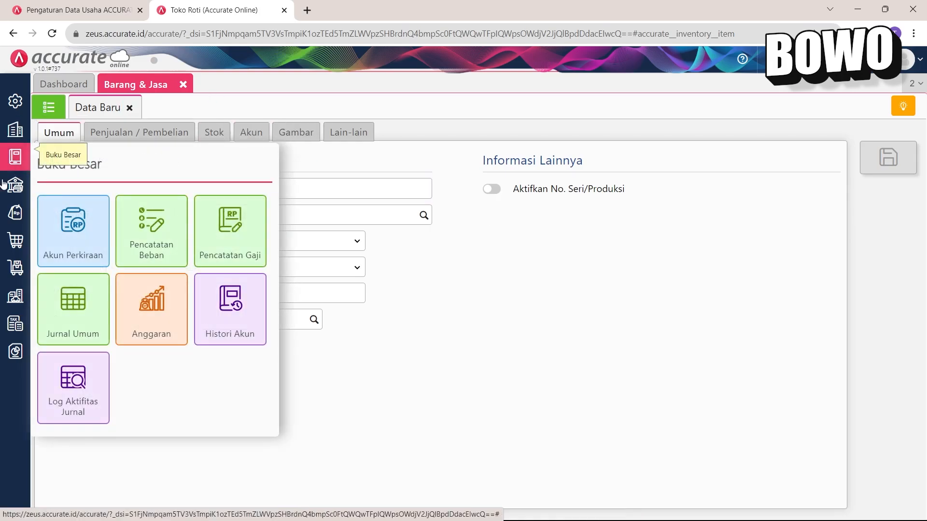
click(62, 233)
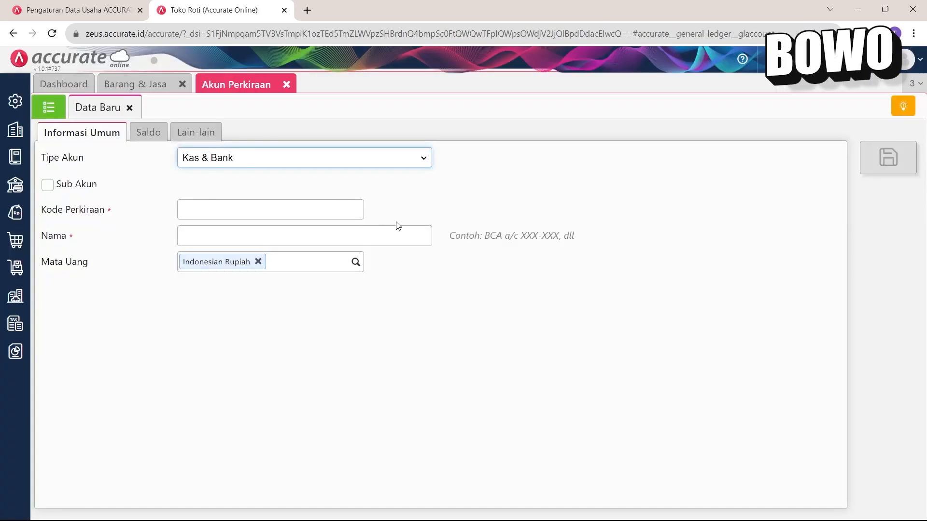
click(336, 158)
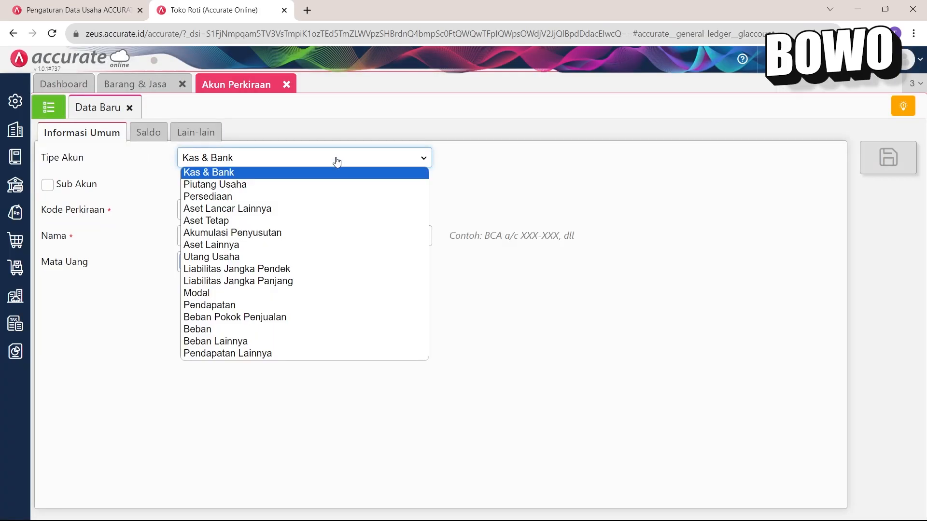
click(246, 196)
click(245, 209)
click(87, 187)
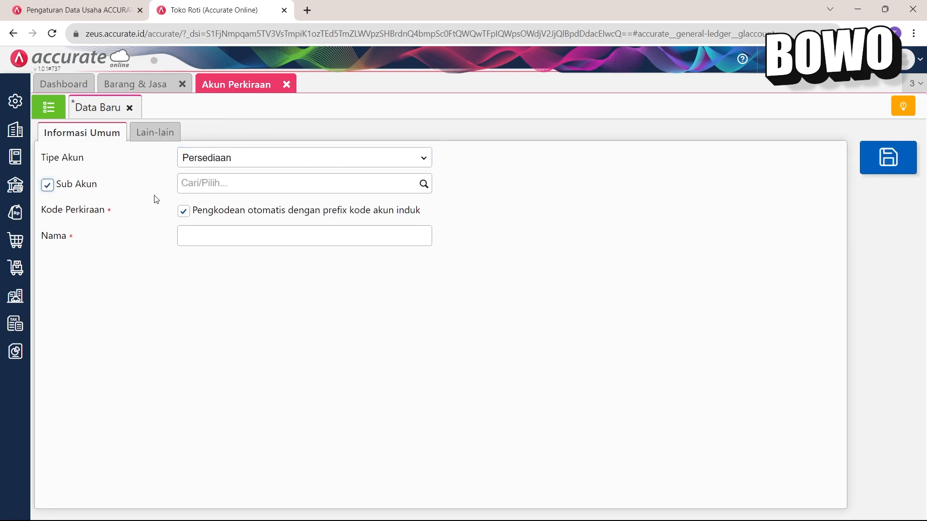
- Assign the parent [1104] Persediaan, name the account "Persediaan dalam proses", save it and check it in the account list
click(423, 184)
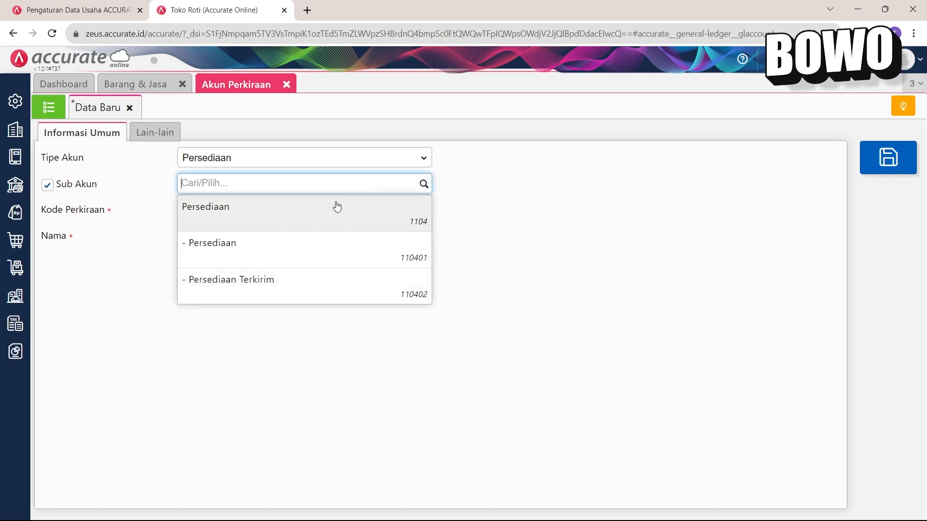
click(335, 205)
click(304, 229)
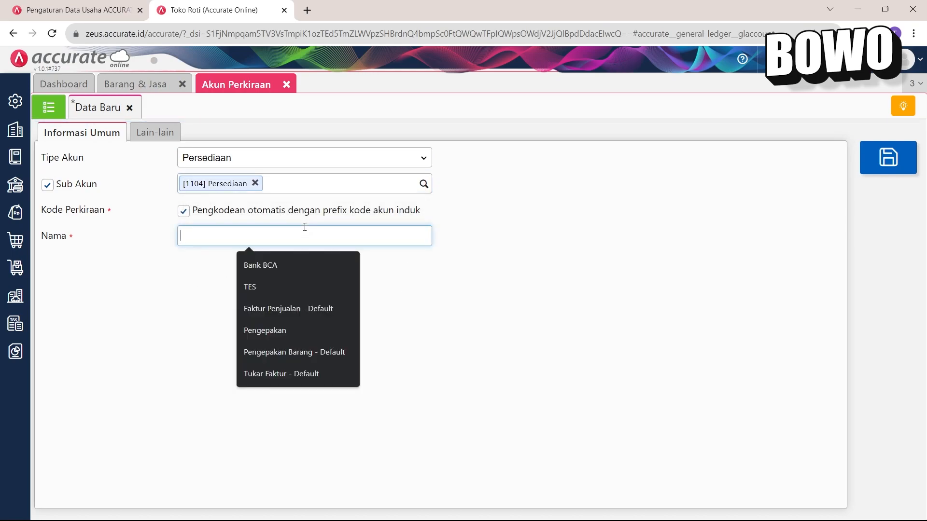
text(Persediaan dalam proses)
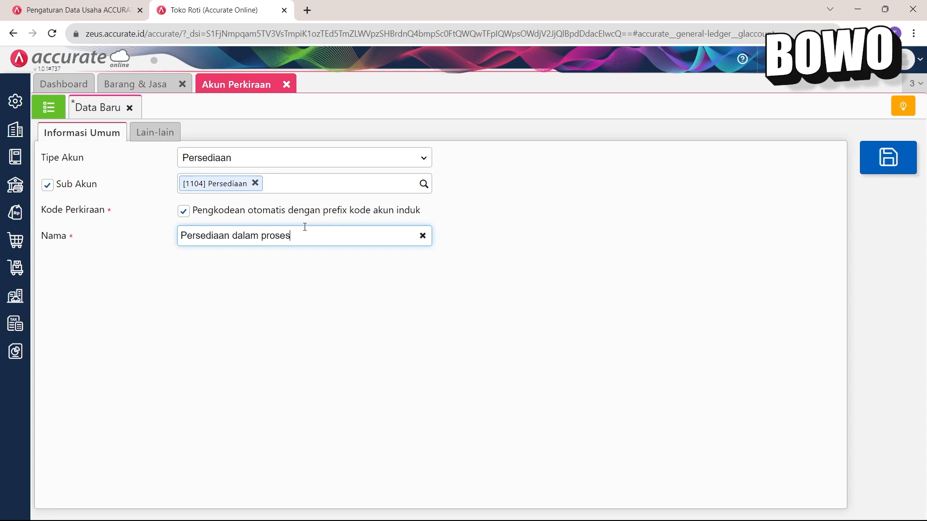
click(862, 169)
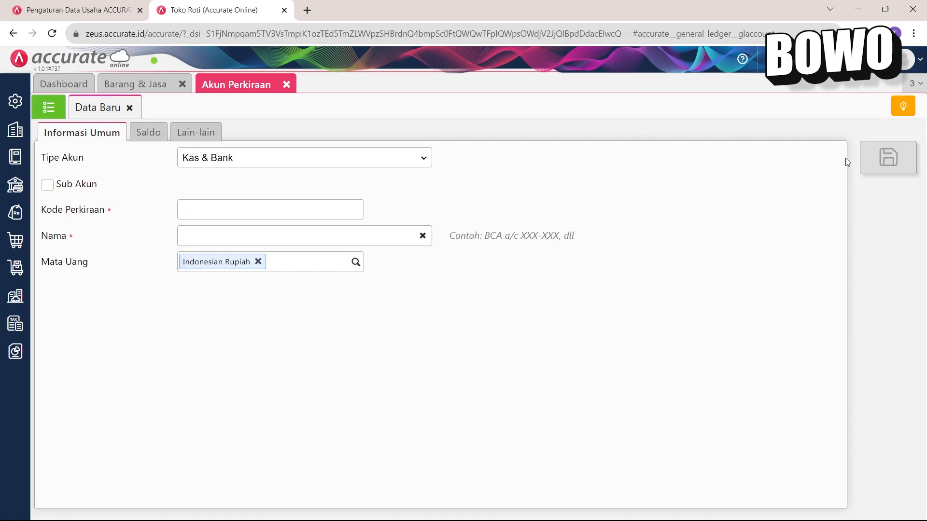
click(51, 107)
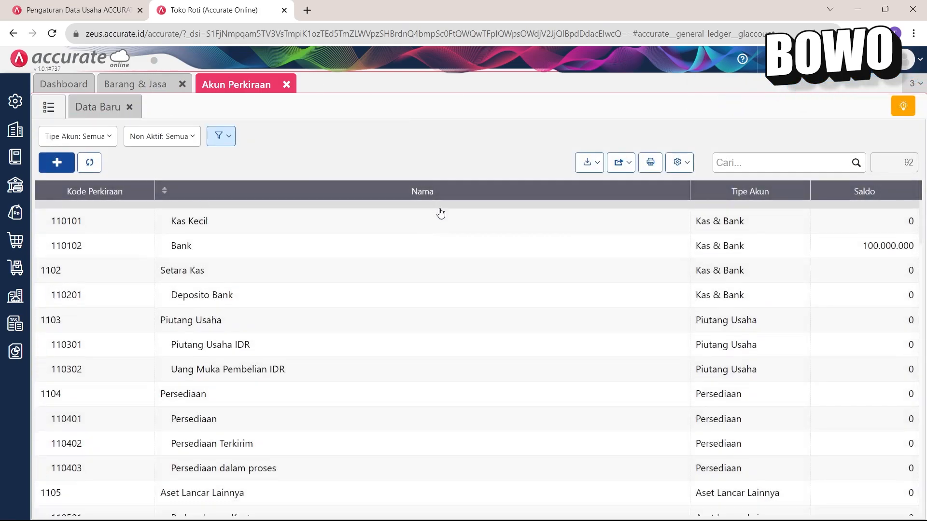
scroll(280, 255, down, 3)
click(213, 254)
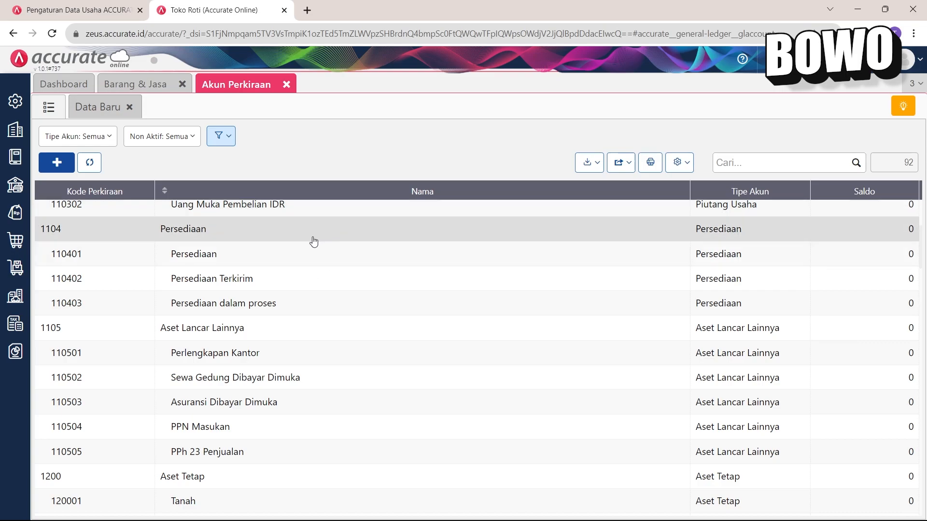
- Create and save a Persediaan-type sub-account named "Bahan baku" under [1104] Persediaan
click(107, 108)
click(333, 164)
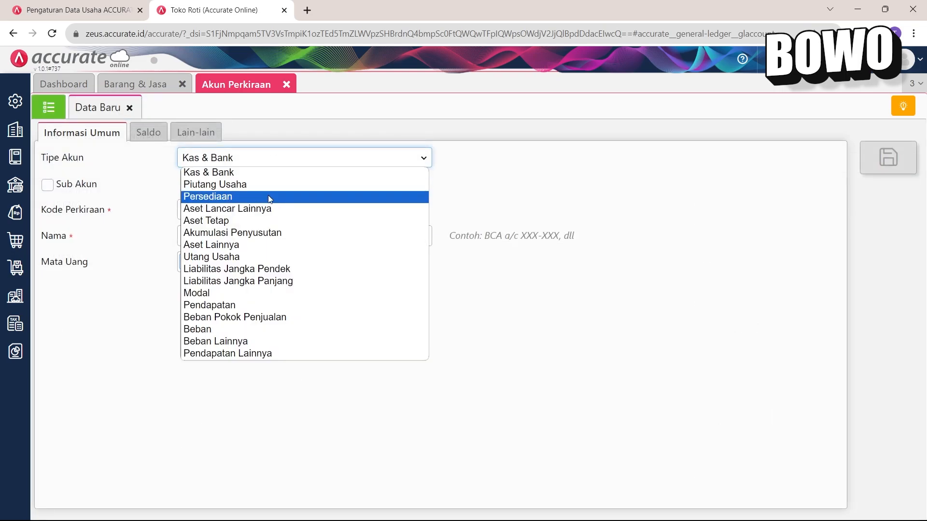
click(269, 195)
click(80, 184)
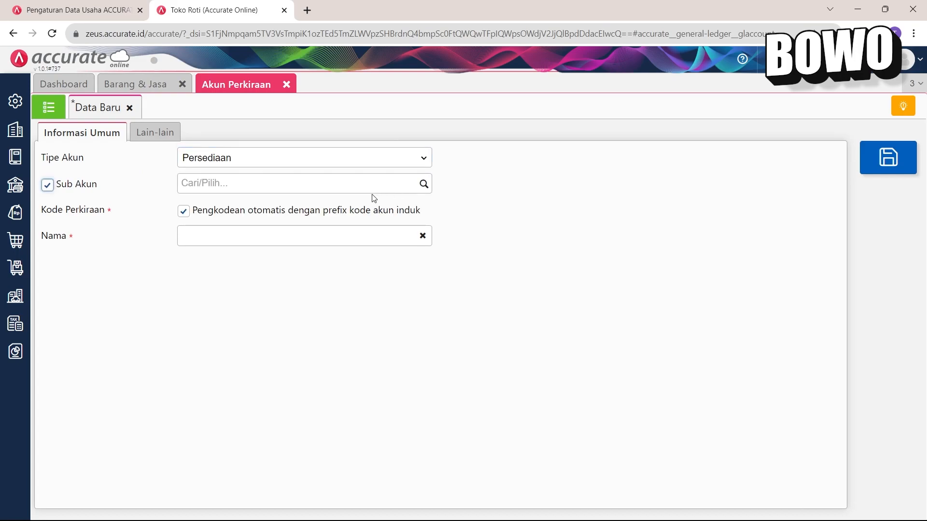
click(427, 184)
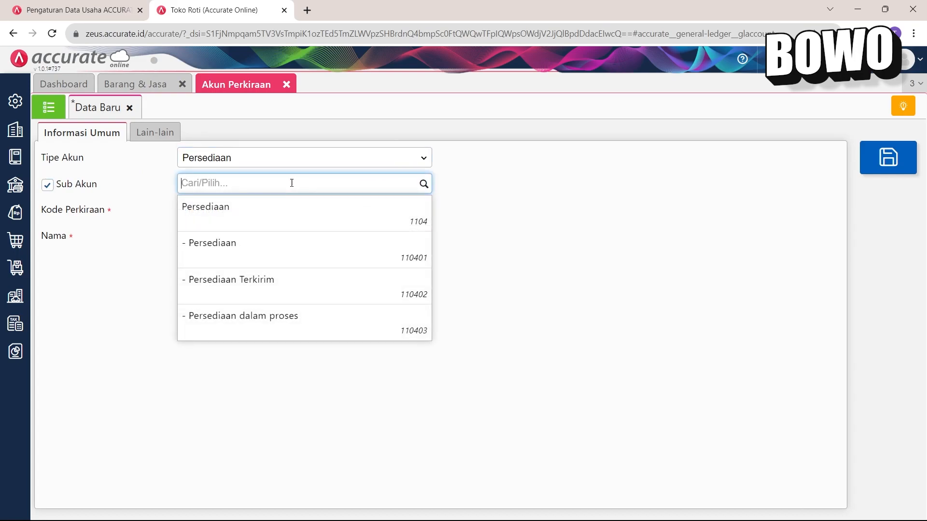
click(283, 215)
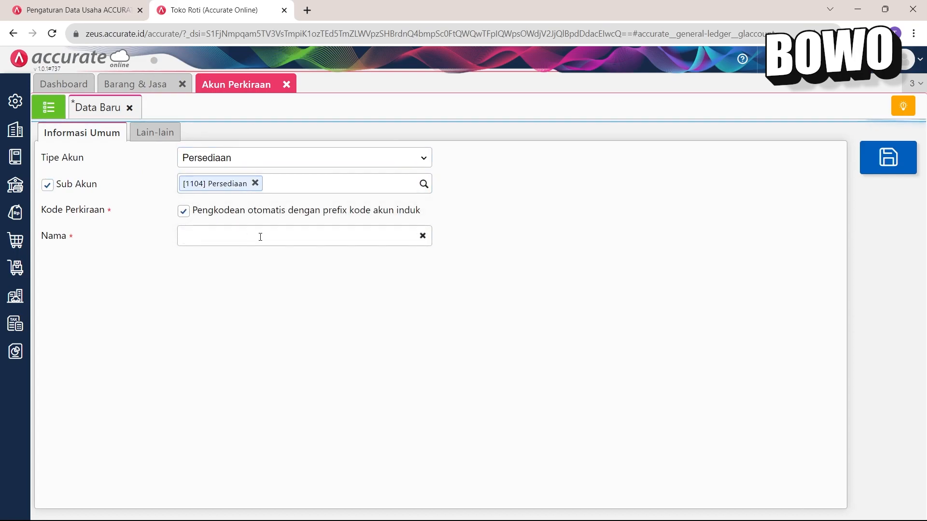
click(260, 237)
text(Bahan baku)
click(611, 256)
key(ctrl+s)
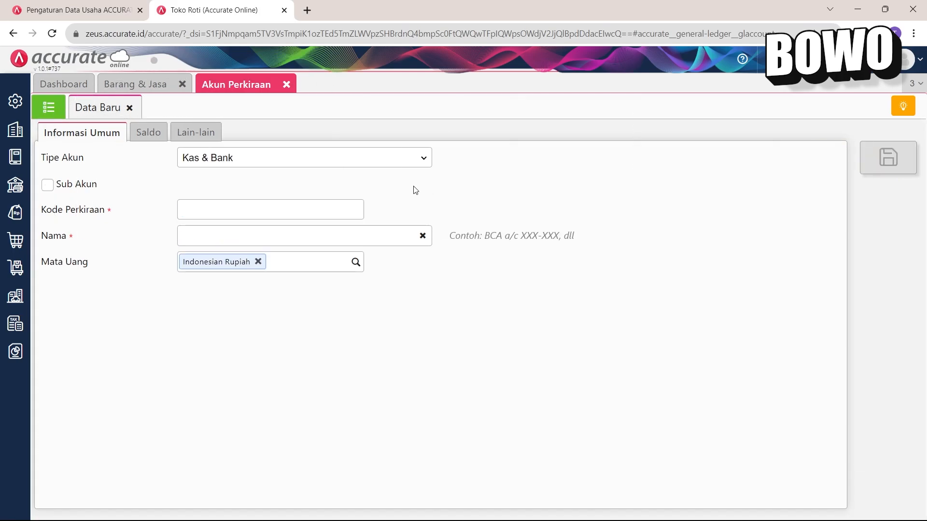
- Create and save a Persediaan-type sub-account named "Barang jadi" under [1104] Persediaan, and check it in the account list
click(294, 162)
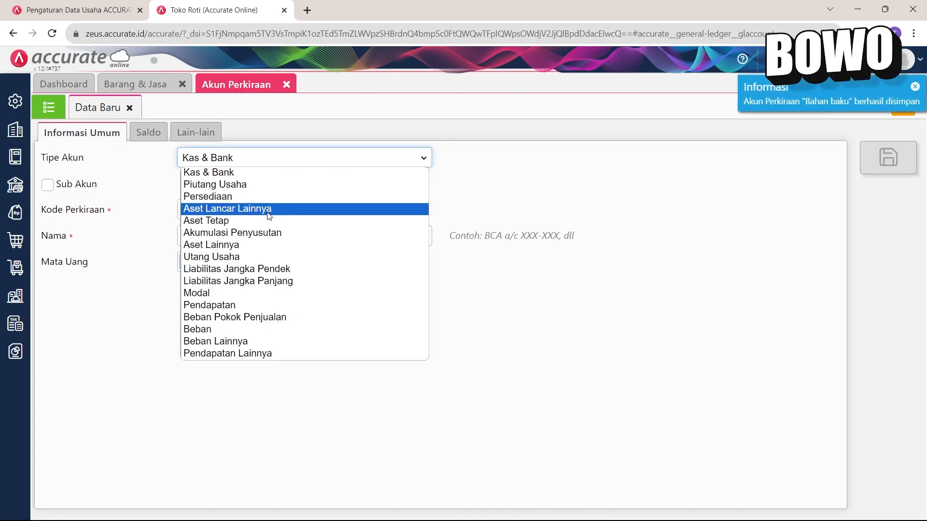
click(217, 196)
click(77, 193)
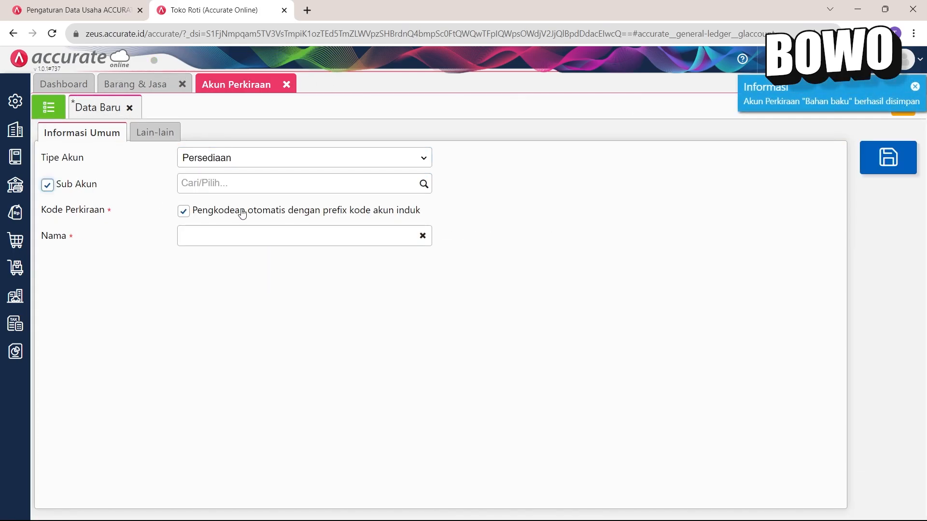
click(421, 183)
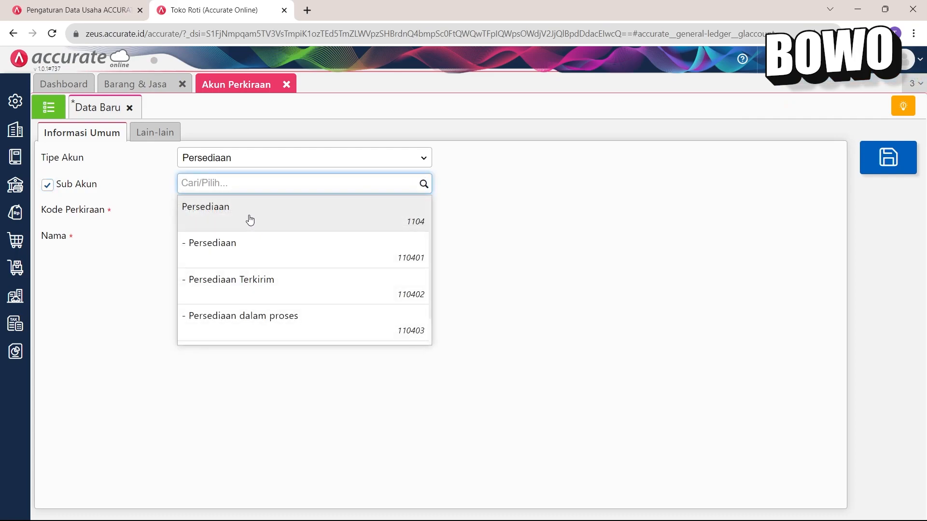
click(248, 217)
click(249, 242)
text(B)
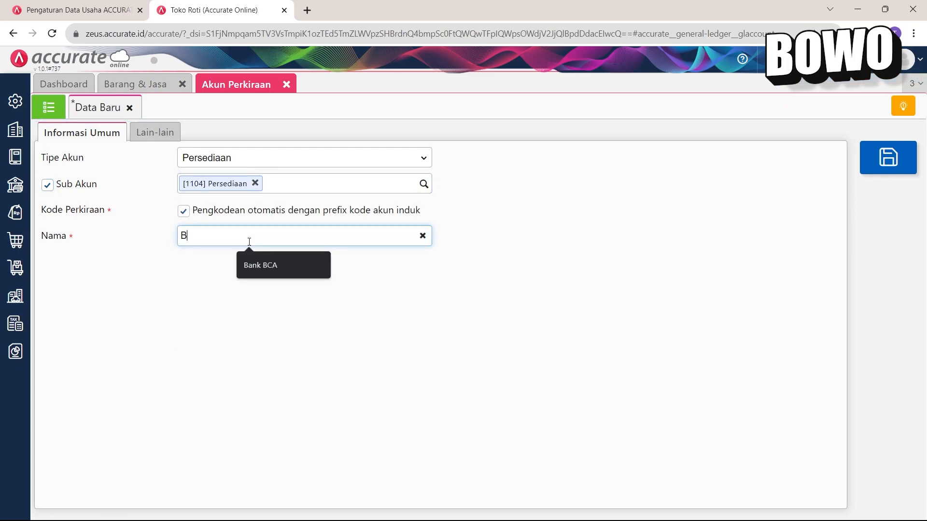
text(arang jadi)
click(487, 277)
click(901, 164)
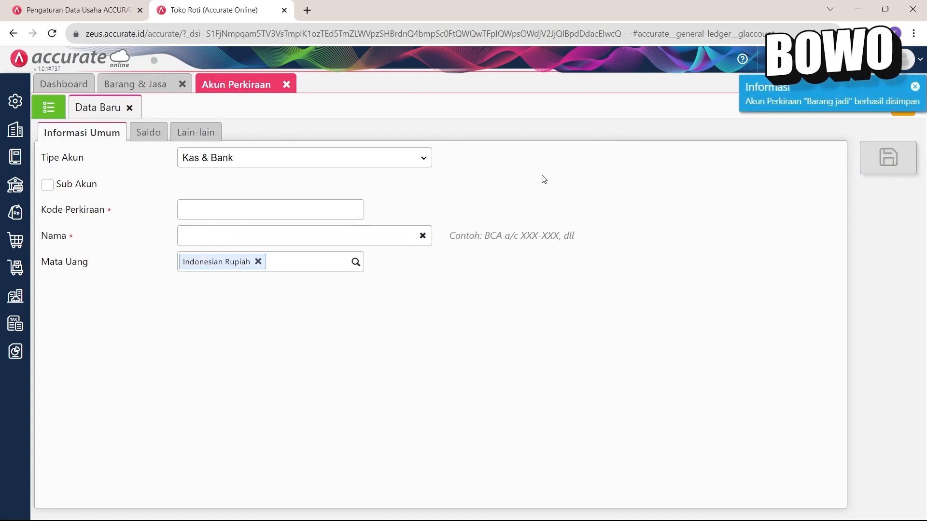
click(48, 107)
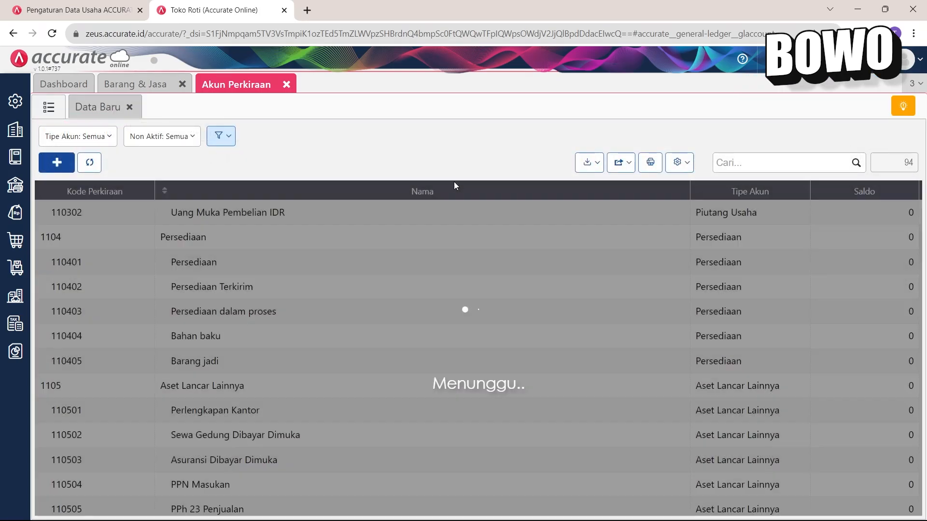
scroll(241, 268, down, 1)
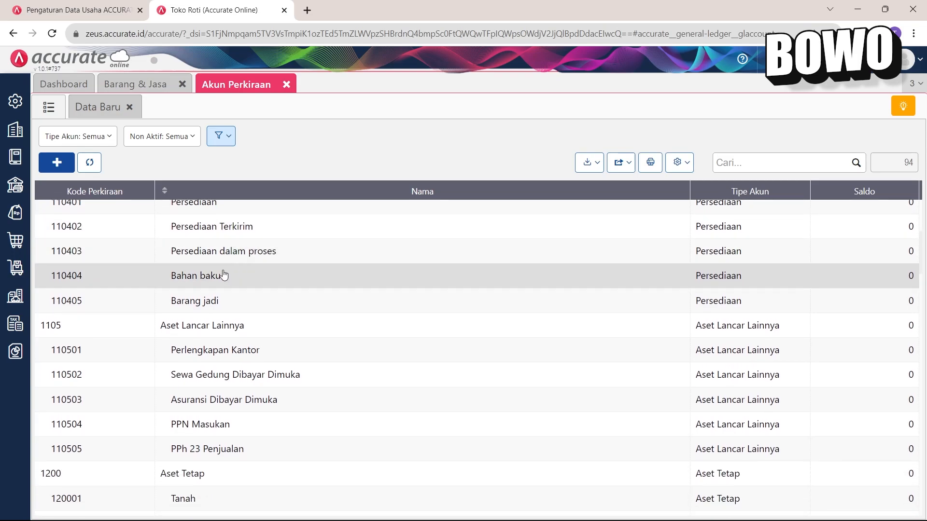
scroll(226, 290, up, 1)
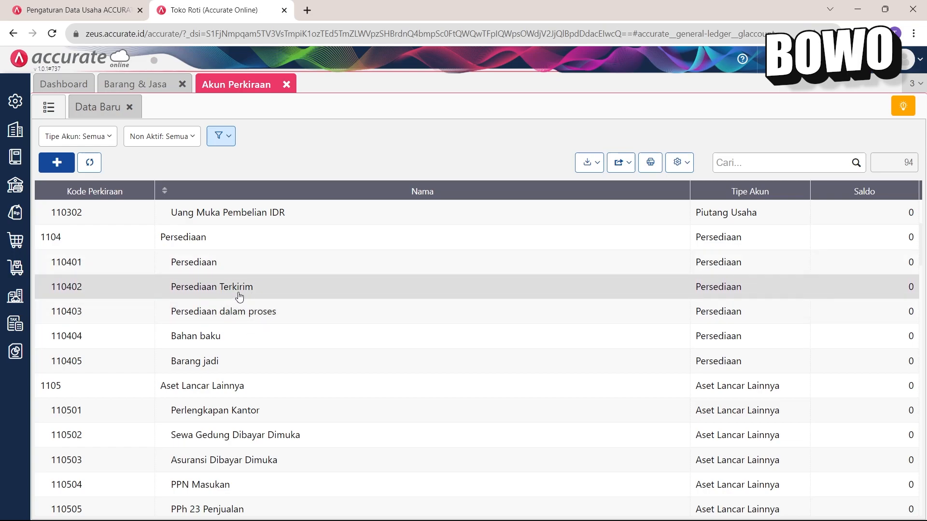
- In the company preferences, set the default Akun Pekerjaan for Pekerjaan Pesanan to [110403] Persediaan dalam proses and submit the preferences
click(22, 95)
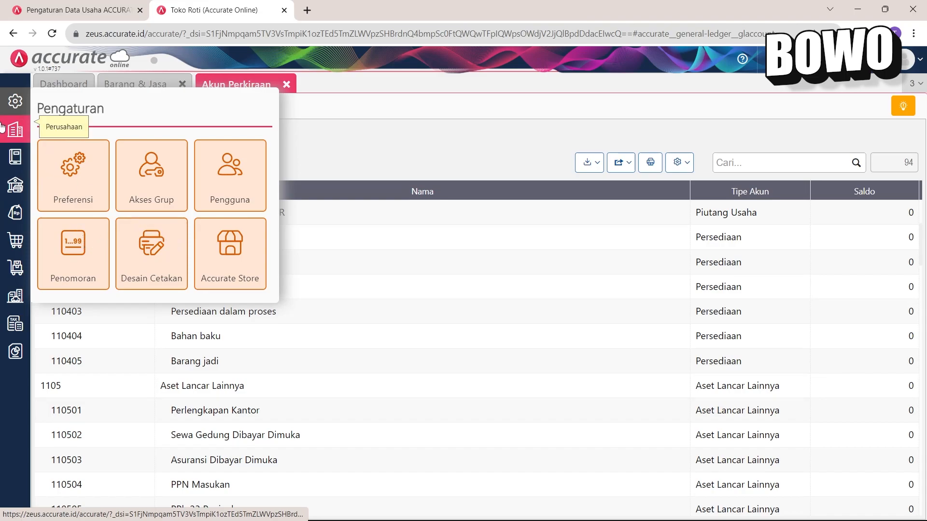
click(96, 179)
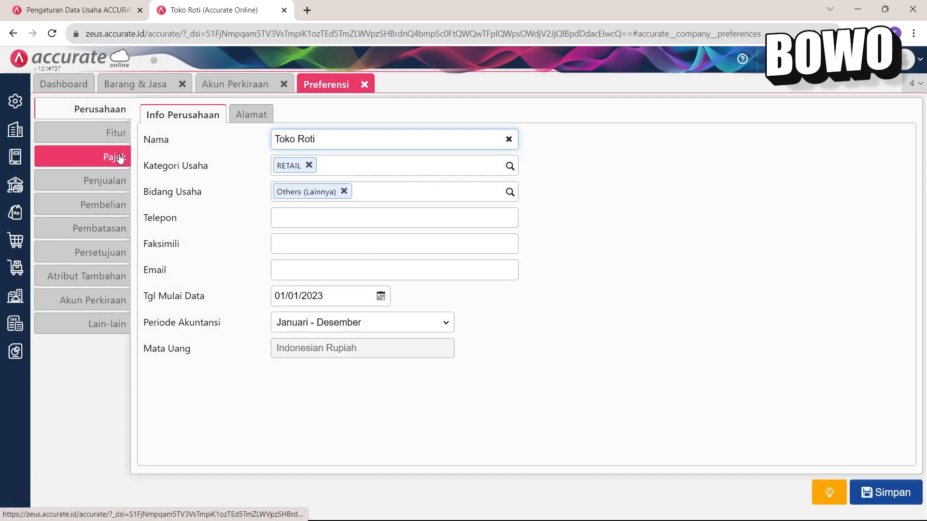
click(105, 308)
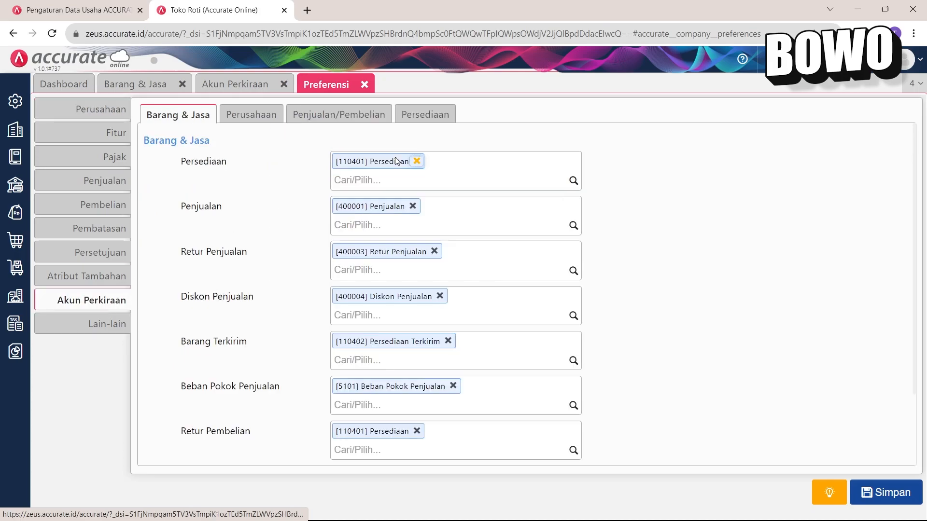
click(425, 115)
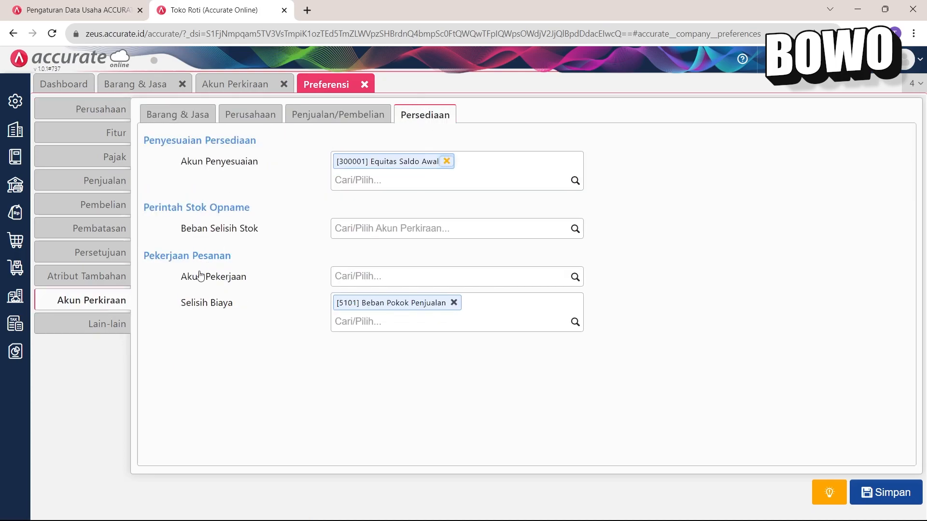
click(576, 276)
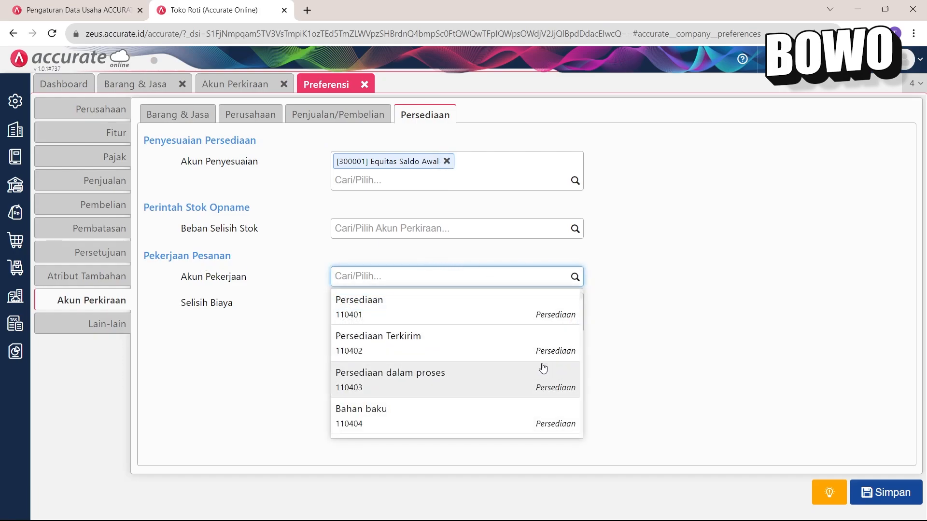
click(508, 373)
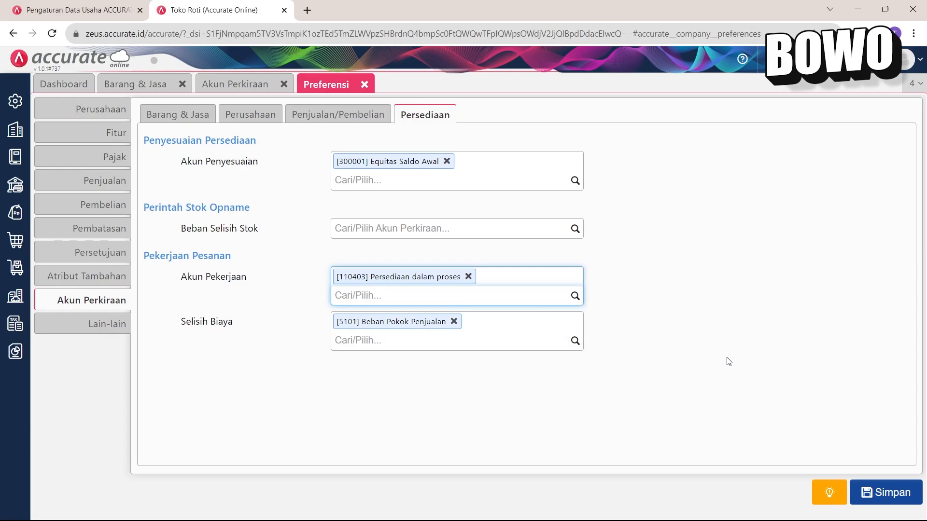
click(889, 501)
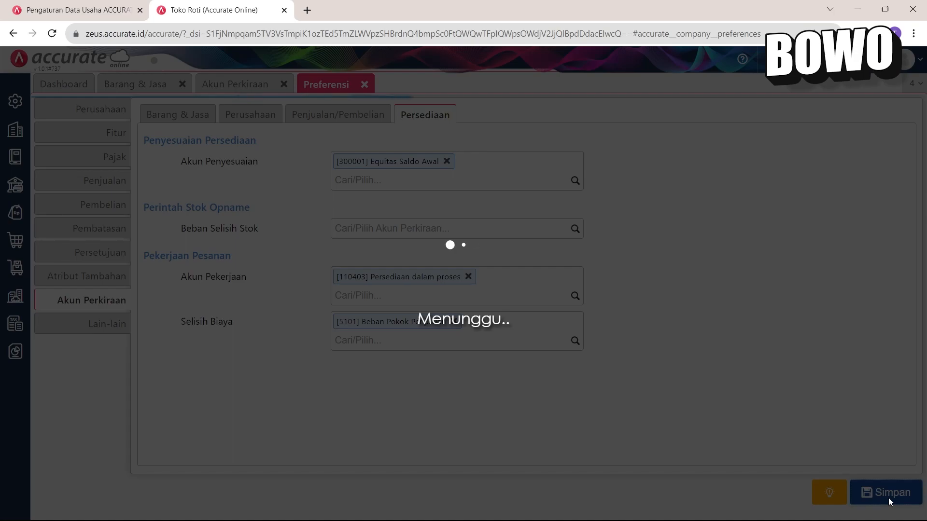
click(589, 319)
- Fill in the company's street, city or regency, and postal code in the company address preferences, and save them
click(101, 109)
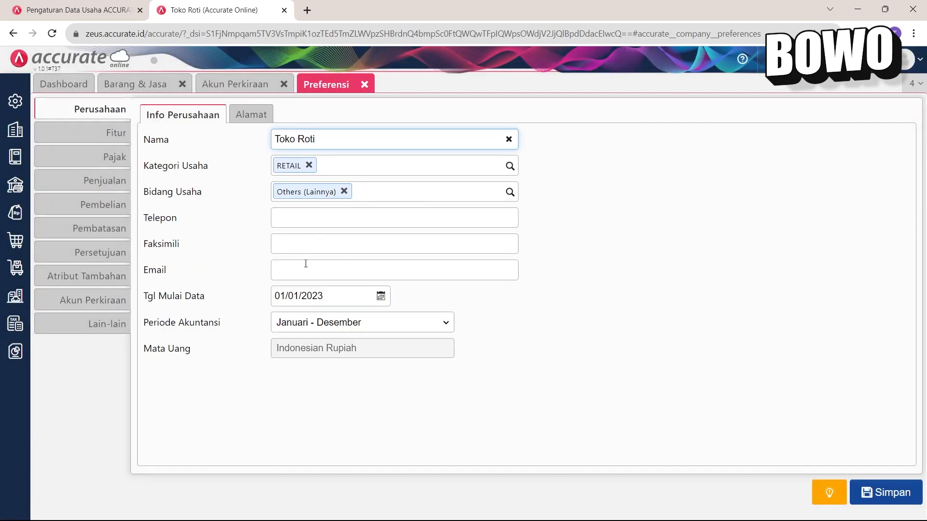
click(250, 115)
text(Bekasi)
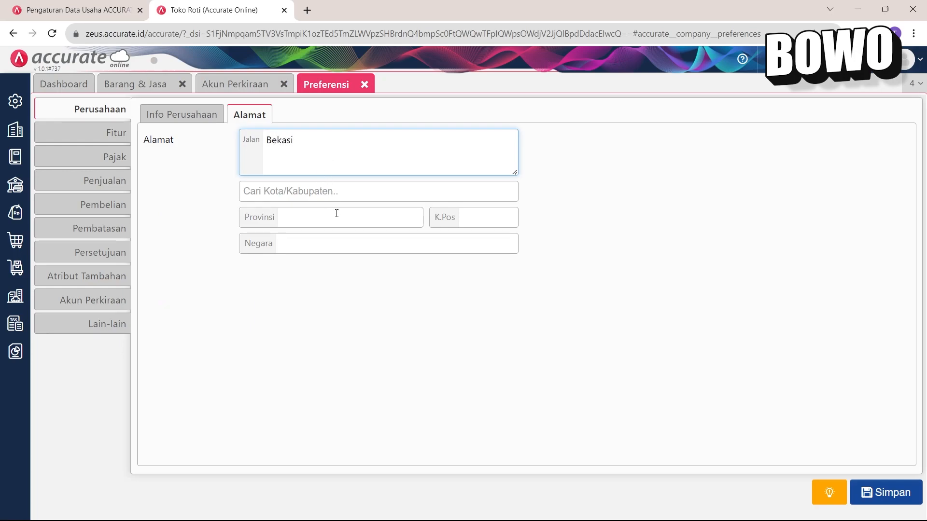
click(331, 197)
text(bekas)
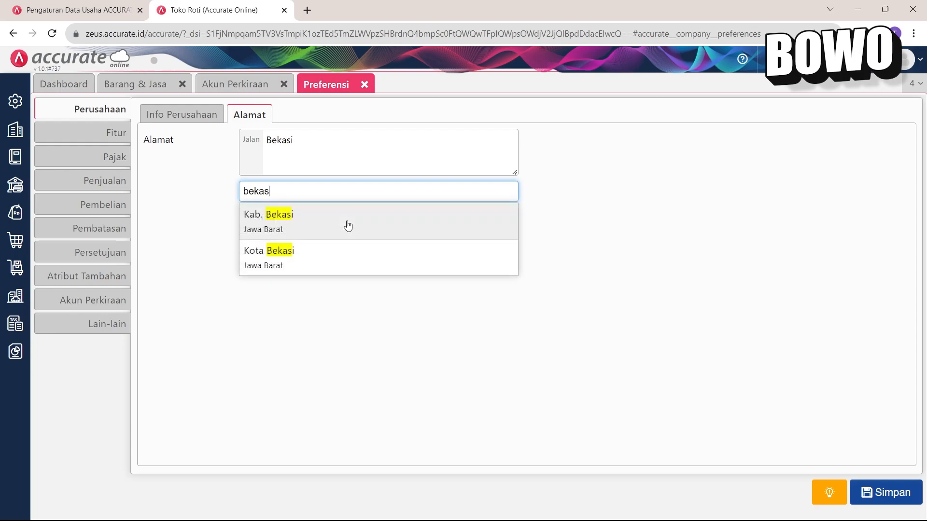
click(347, 225)
click(477, 226)
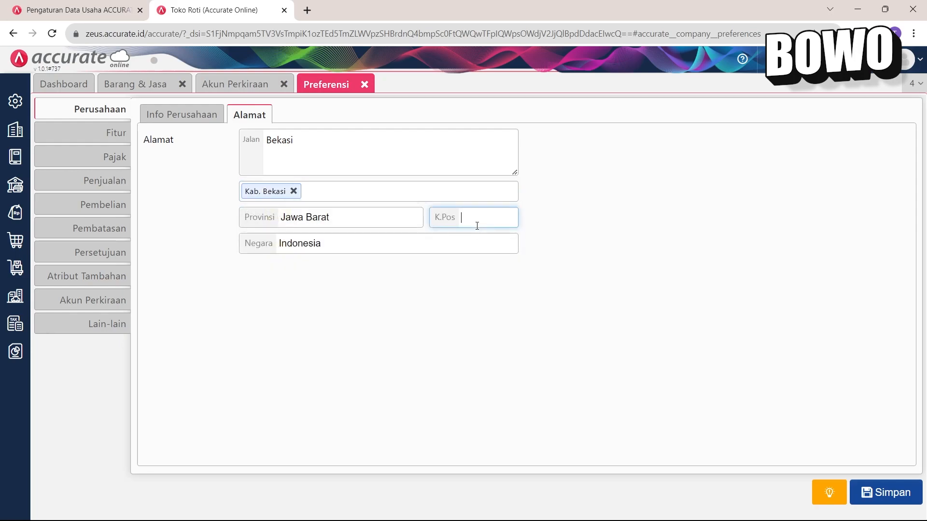
text(17610)
click(906, 492)
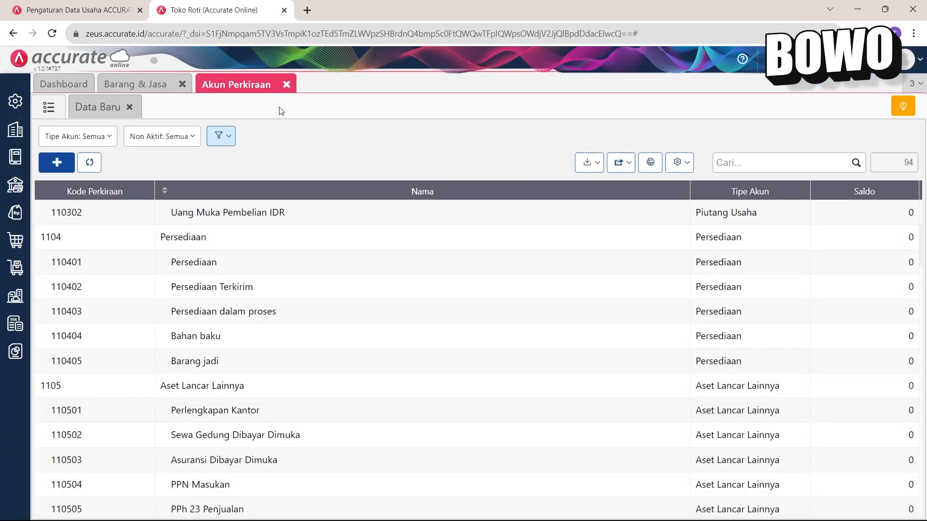
- Close the Akun Perkiraan list and switch to the blank Excel workbook
click(286, 85)
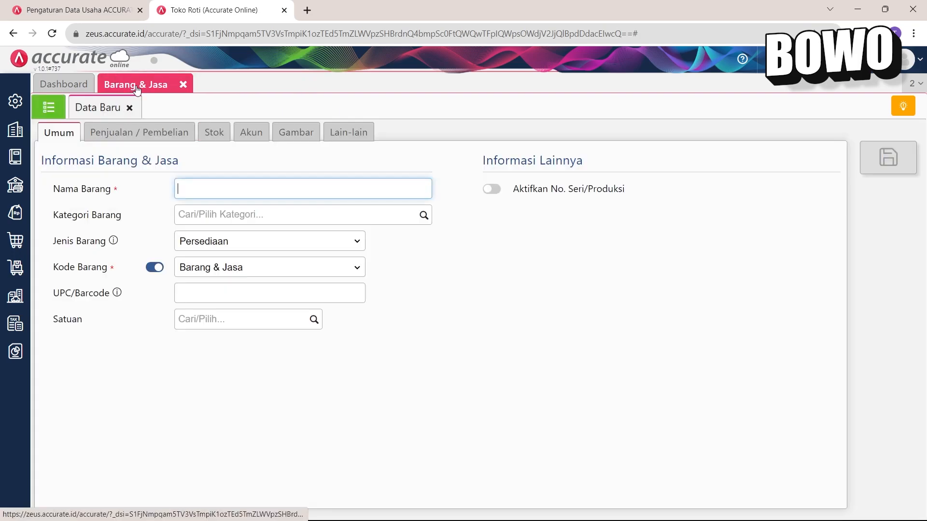
click(448, 321)
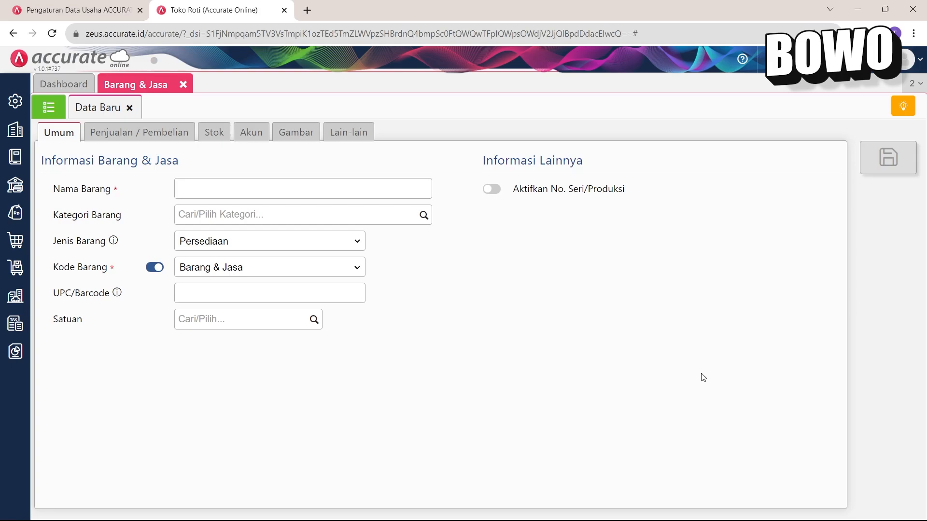
click(660, 507)
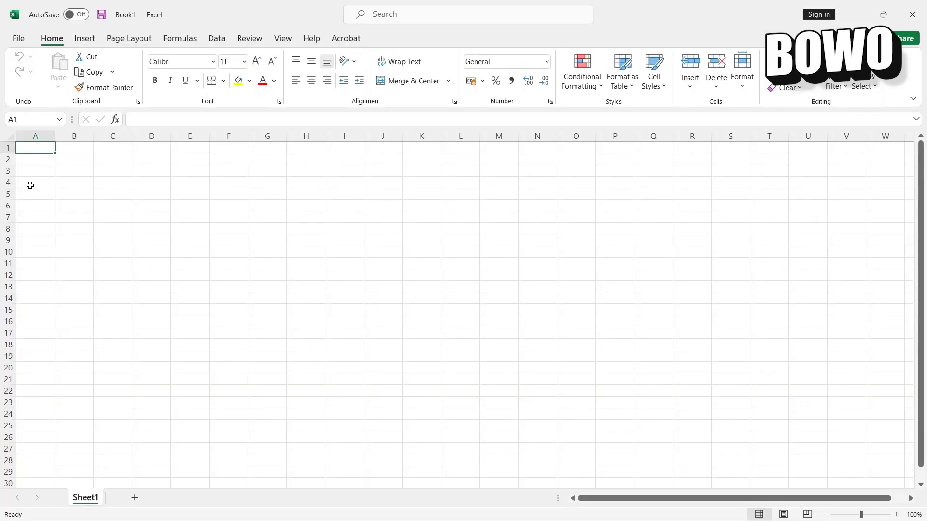
- Enter the product name "Roti cokelat" in cell B2
click(77, 162)
text(Roti e)
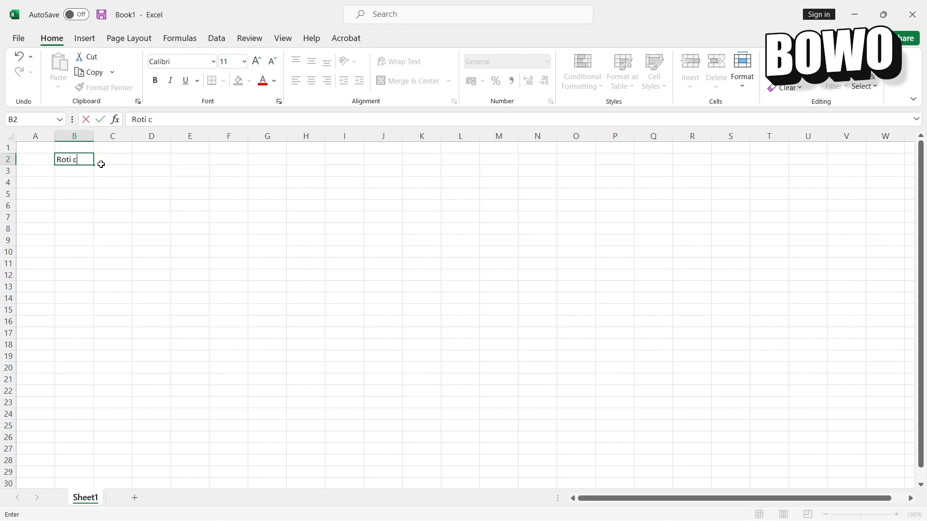
text(oeka)
key(BackSpace)
key(BackSpace)
text(kela)
click(134, 186)
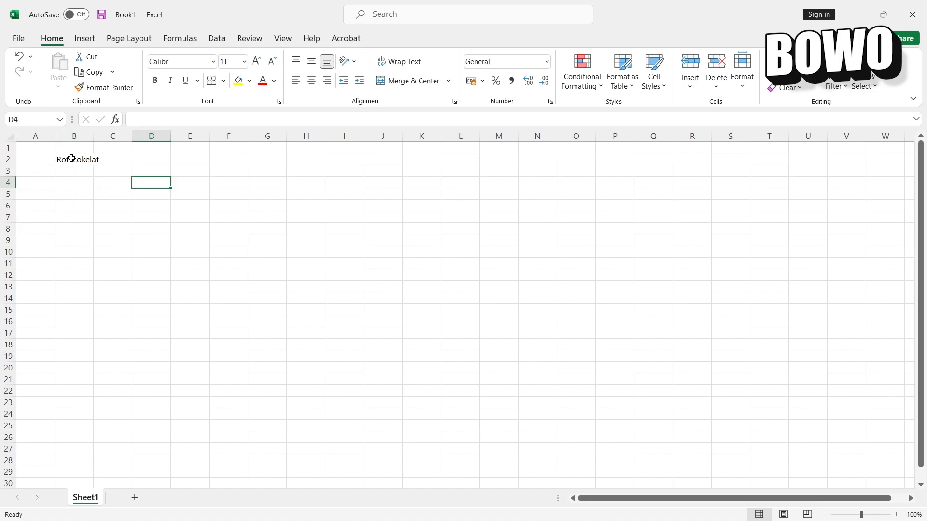
- List the first two ingredients beside the product: "Tepung terigu" in D2 and "Telur" in D3
click(158, 163)
text(Tepung terigu)
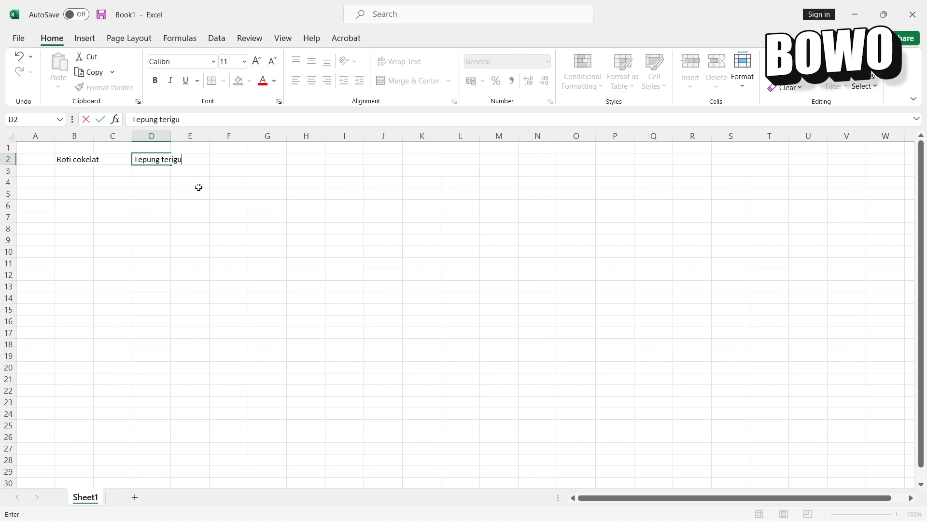
key(Return)
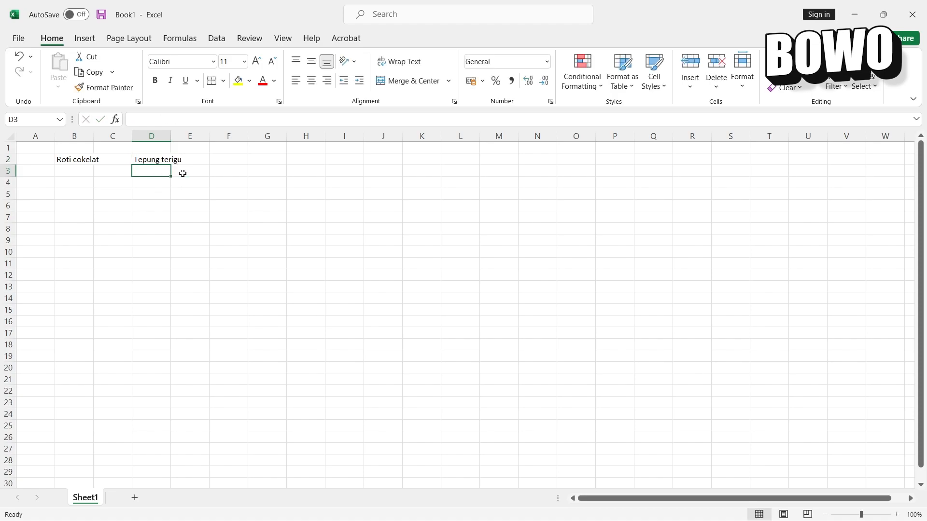
text(Te)
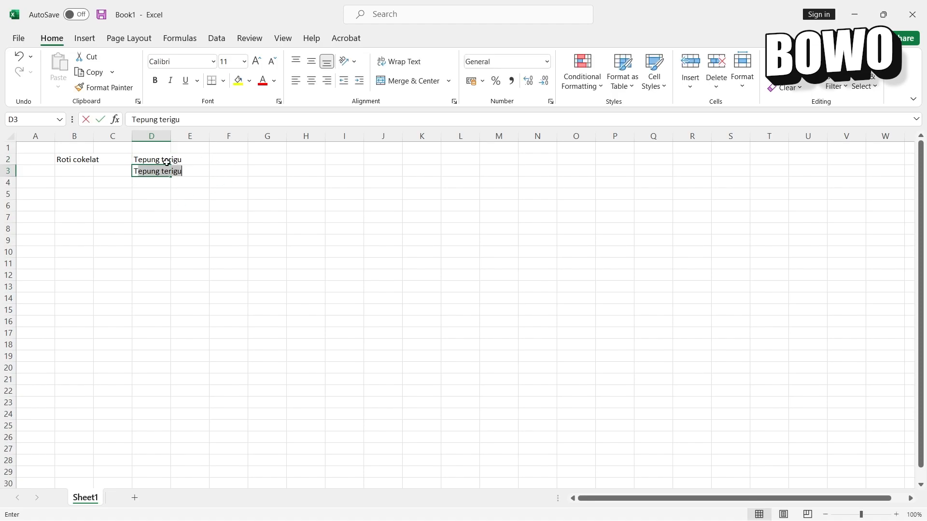
text(lur)
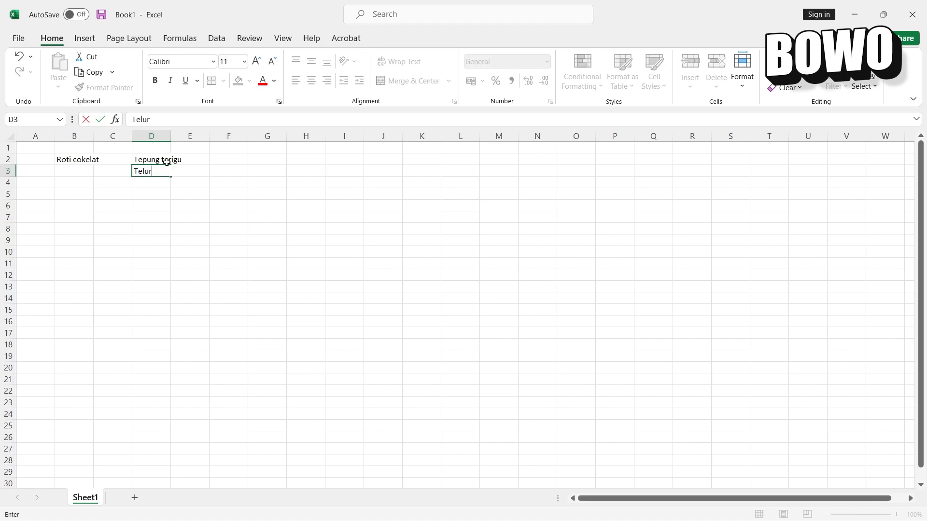
click(174, 193)
click(155, 182)
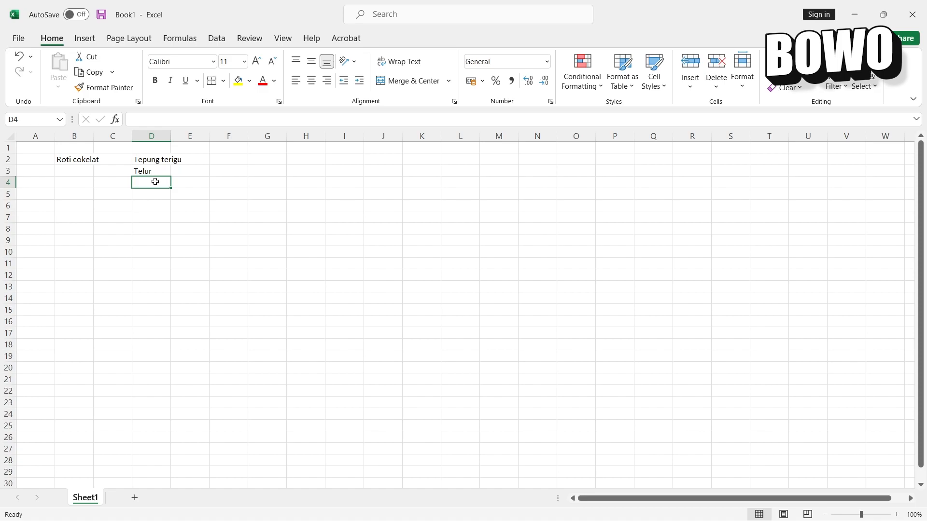
- Add "Cokelat" as the third ingredient in cell D4
text(Pas)
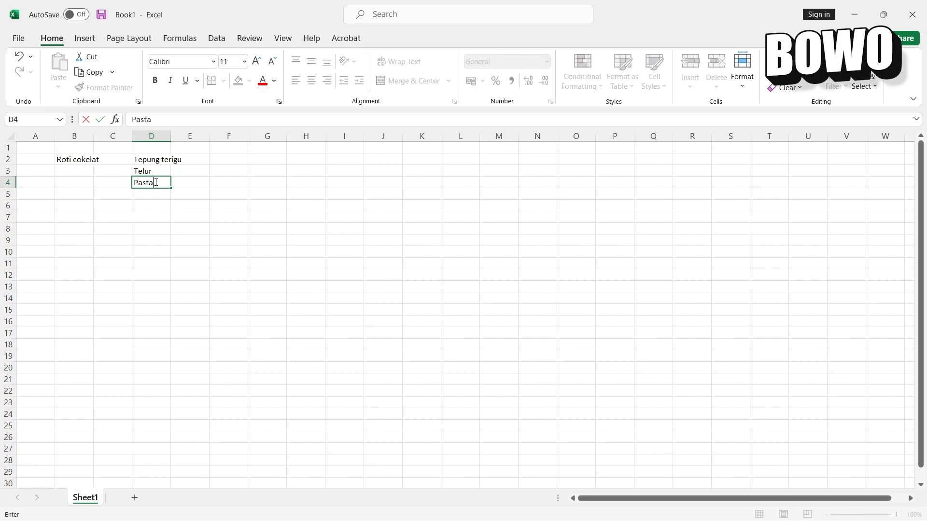
text(ta)
key(BackSpace)
key(BackSpace)
key(BackSpace)
key(BackSpace)
key(BackSpace)
text(Cokelat)
click(176, 225)
click(223, 196)
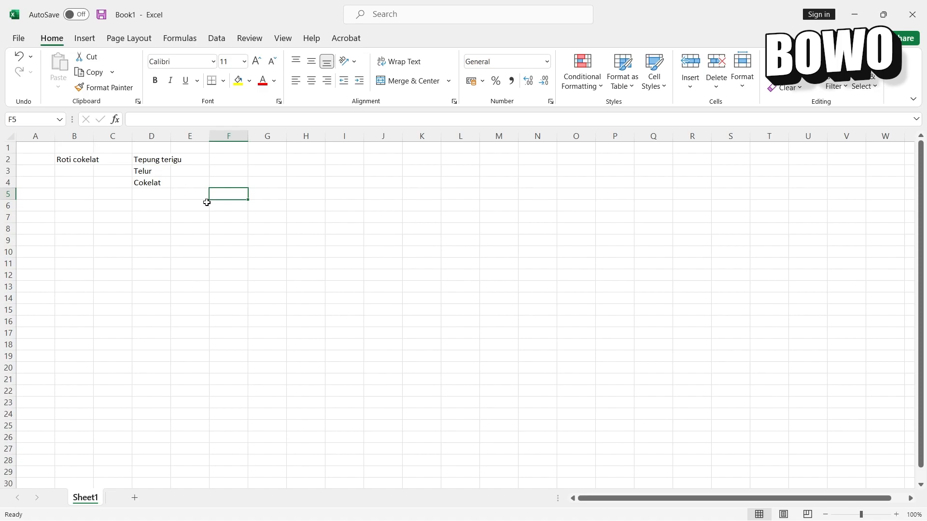
click(152, 160)
drag(152, 160, 171, 230)
drag(74, 160, 84, 175)
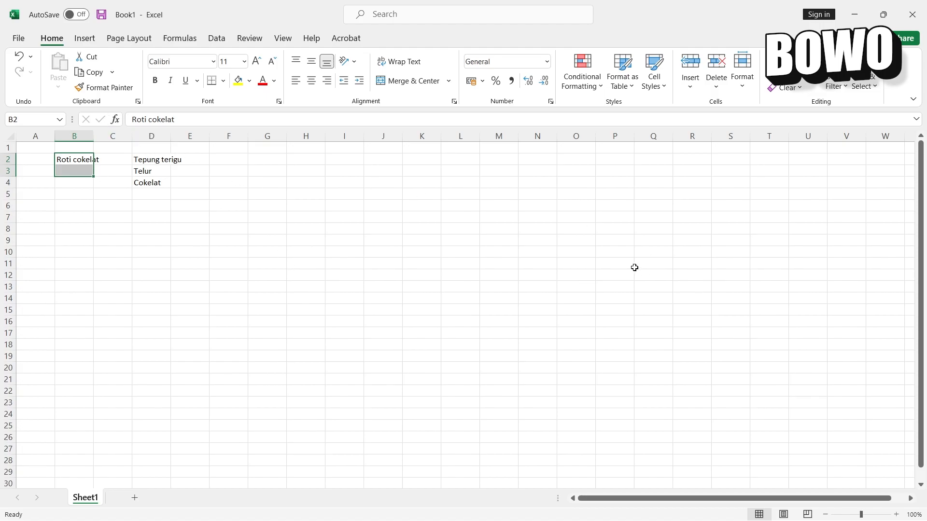
- Switch back to Accurate Online and name the new Barang & Jasa item "Tepung terigu"
mouse_move(676, 520)
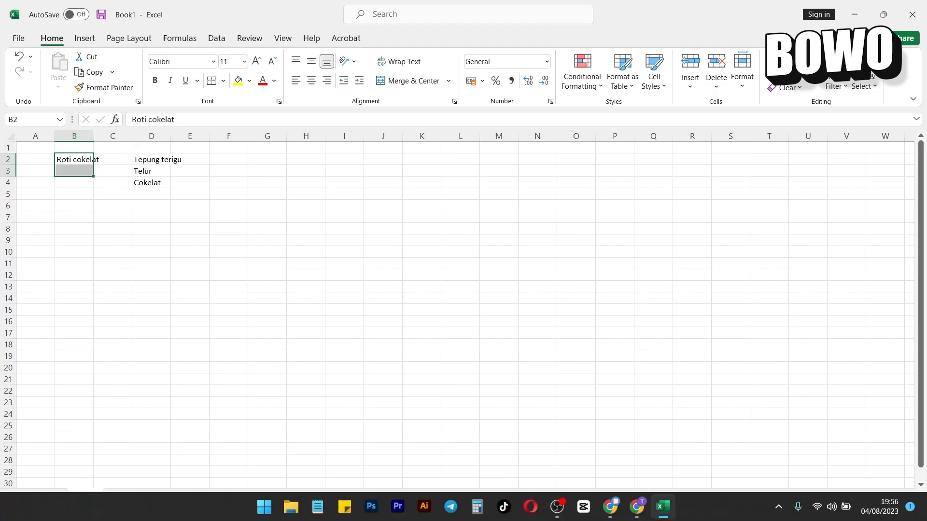
click(646, 513)
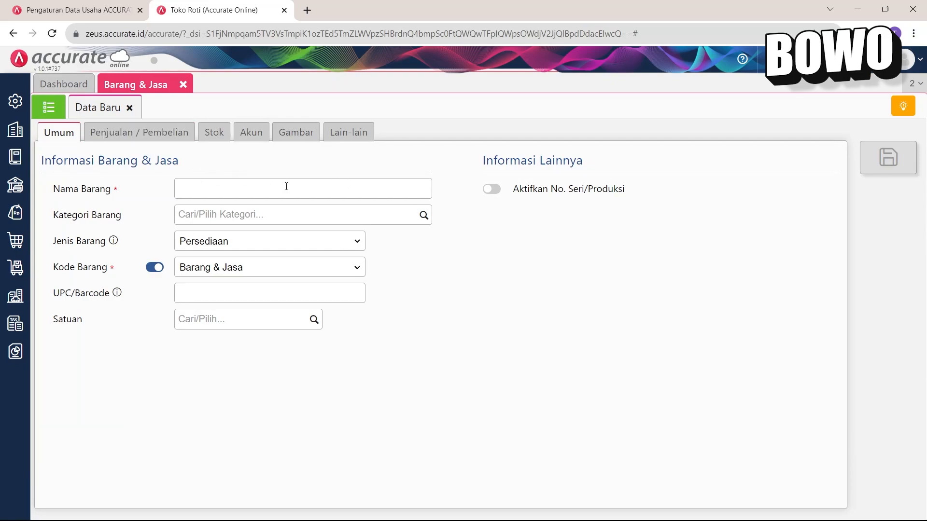
click(230, 194)
text(Te)
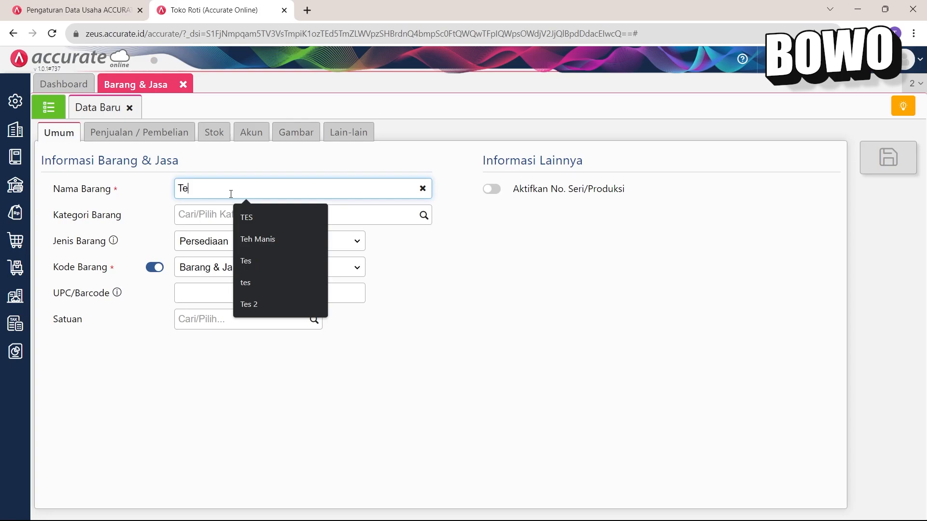
text(pung terigu)
click(633, 388)
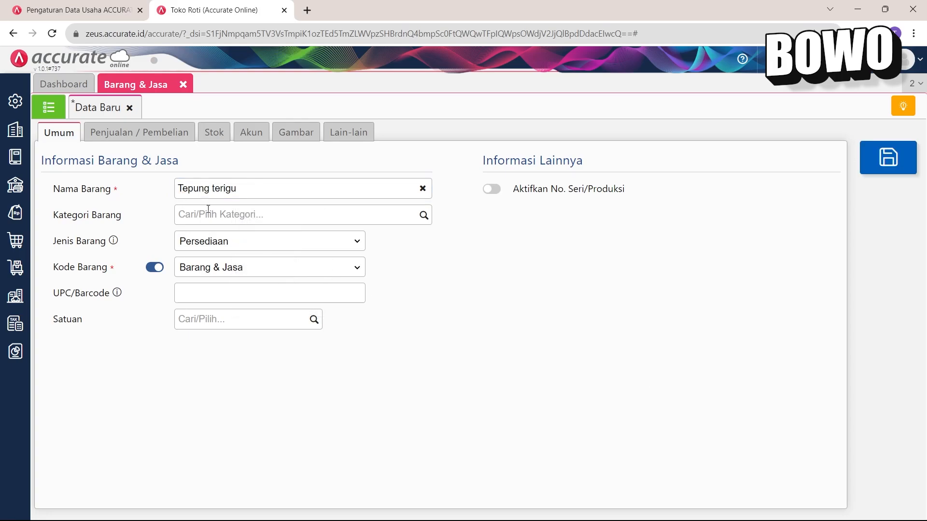
- Assign the category "Bahan baku" to the item and keep its Jenis Barang as Persediaan
click(327, 221)
text(Bahan baku)
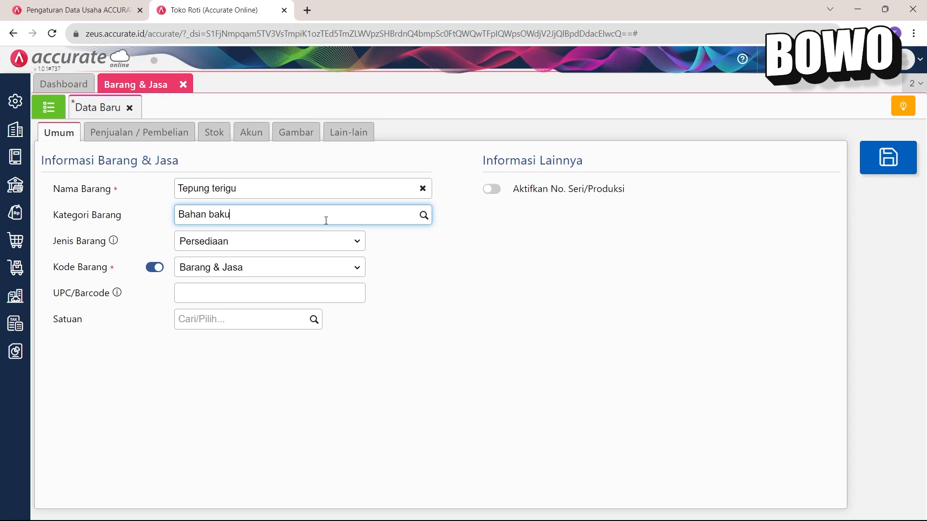
click(376, 263)
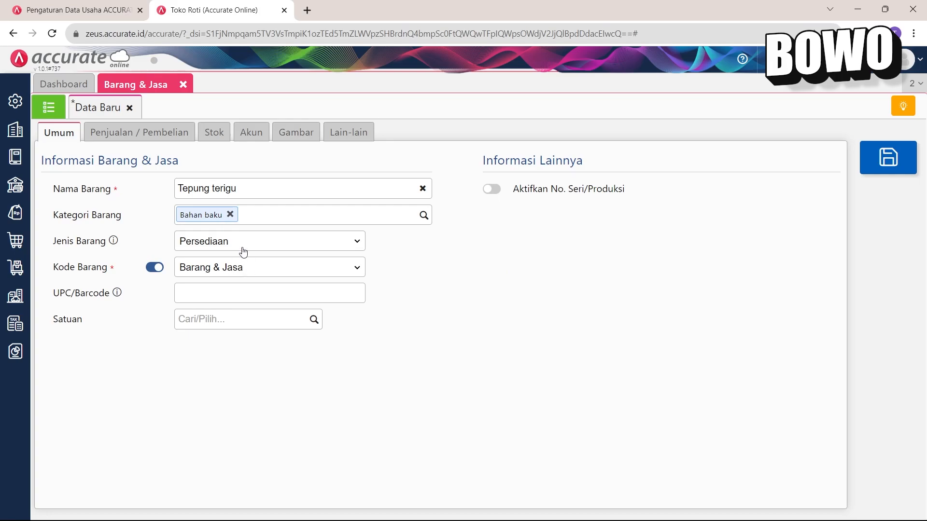
click(243, 248)
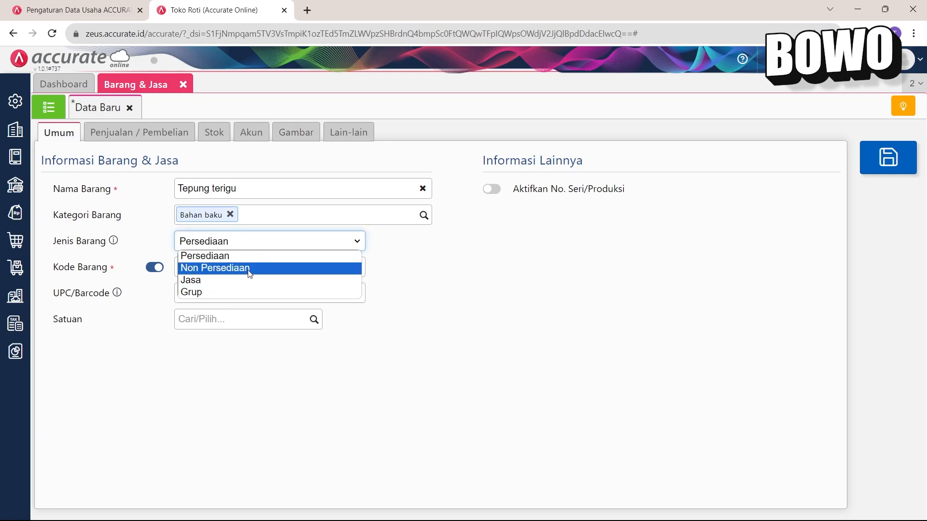
click(417, 280)
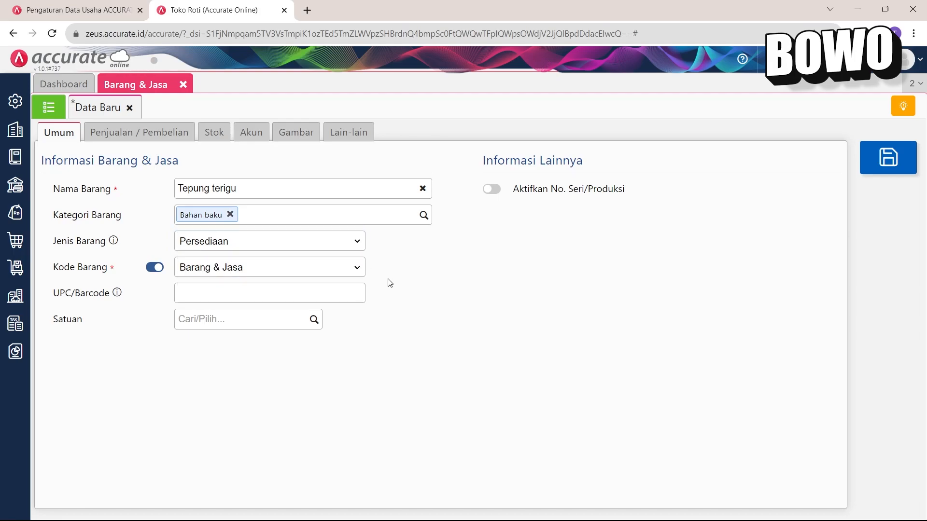
- Set the item's unit (Satuan) to Kg
click(314, 319)
text(kg)
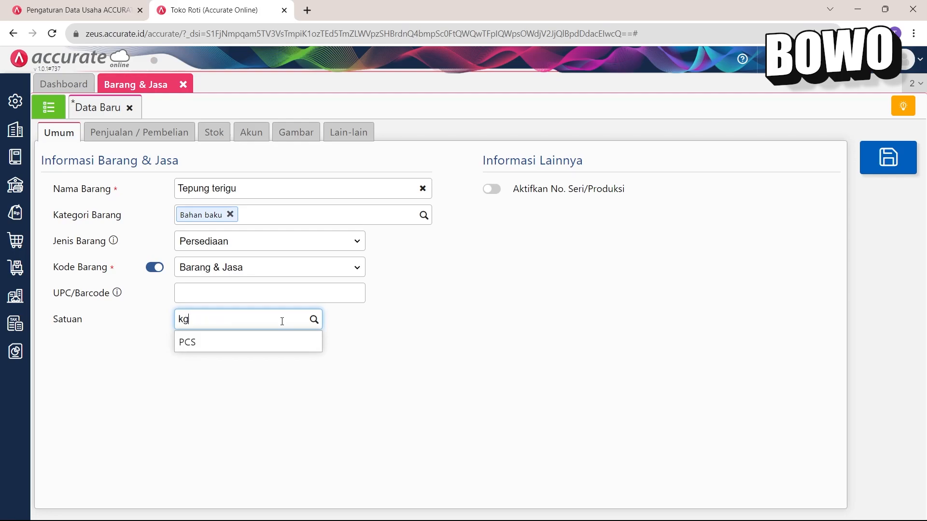
key(BackSpace)
text(Kg)
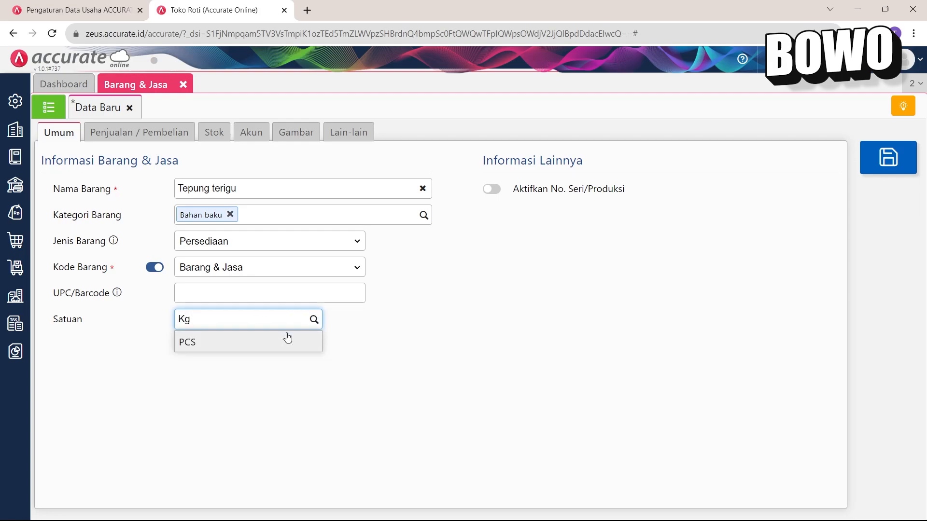
click(259, 372)
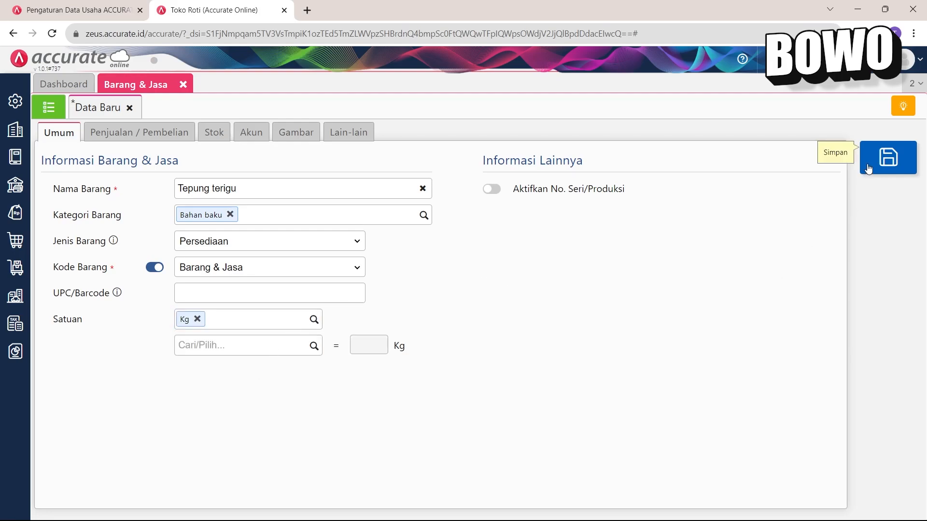
- Check which accounts can be chosen for Persediaan in the item's account settings
click(251, 132)
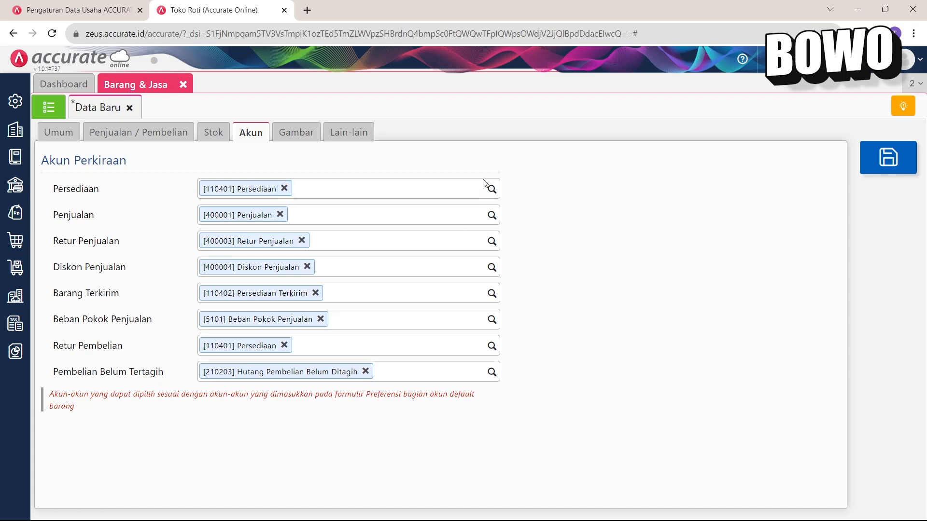
click(440, 183)
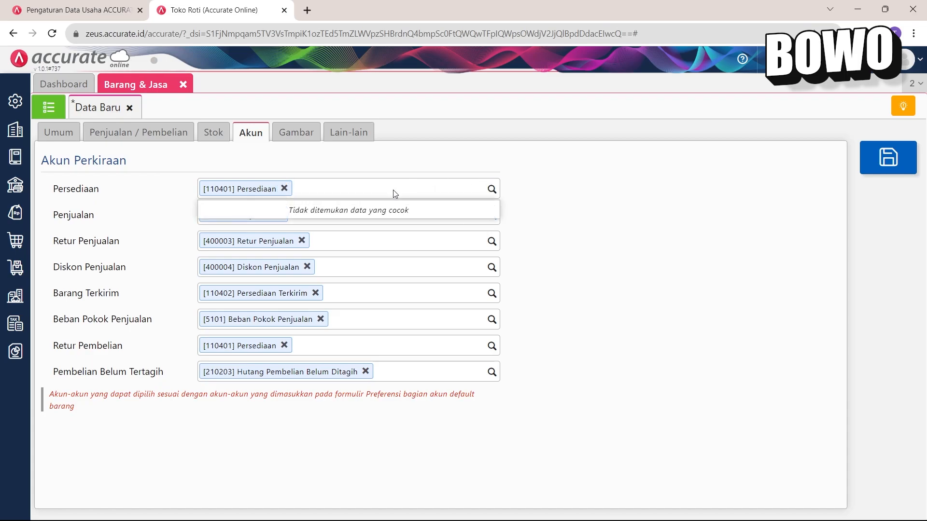
click(625, 268)
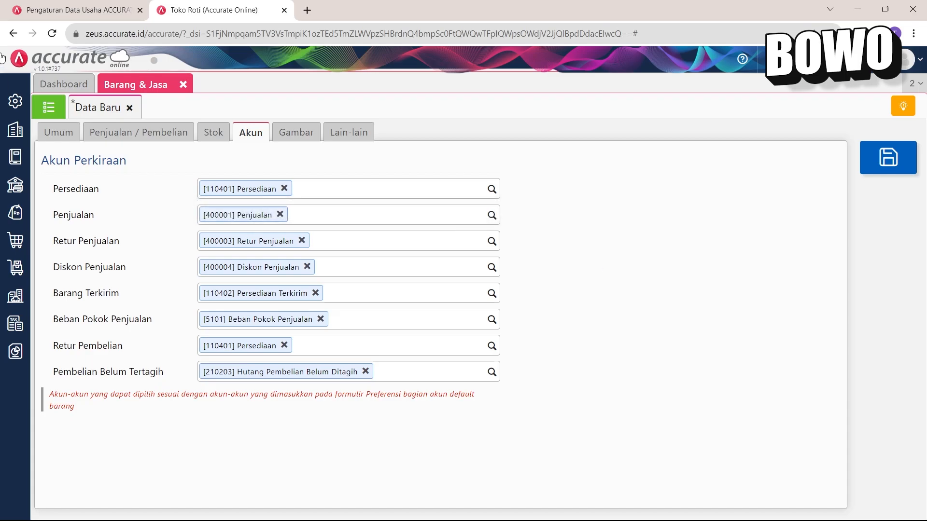
- In the company preferences' default Barang & Jasa accounts, add Bahan baku (110404) and Barang jadi (110405) to Persediaan
mouse_move(15, 99)
click(72, 194)
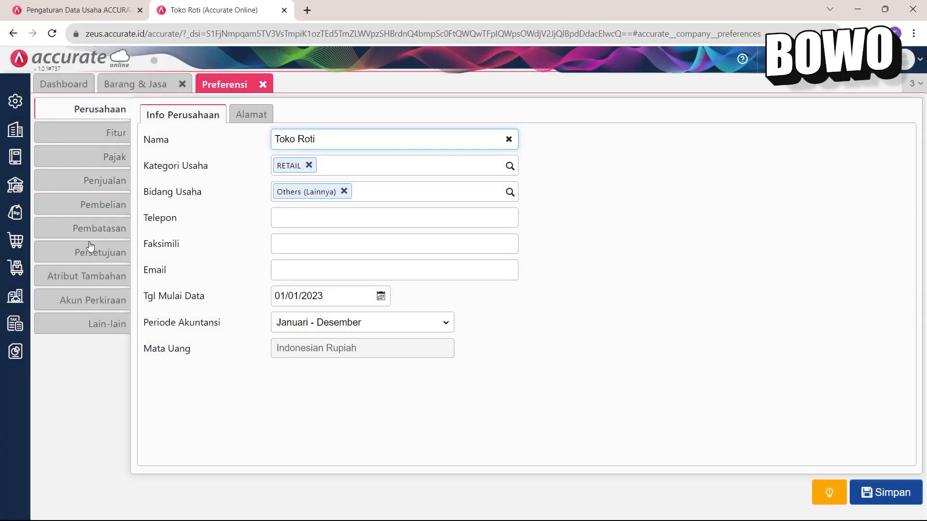
click(107, 305)
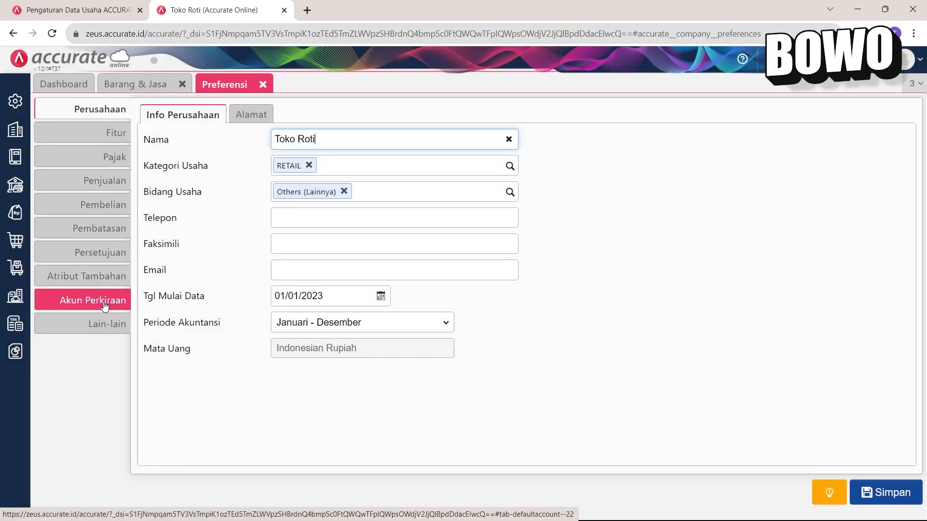
click(402, 119)
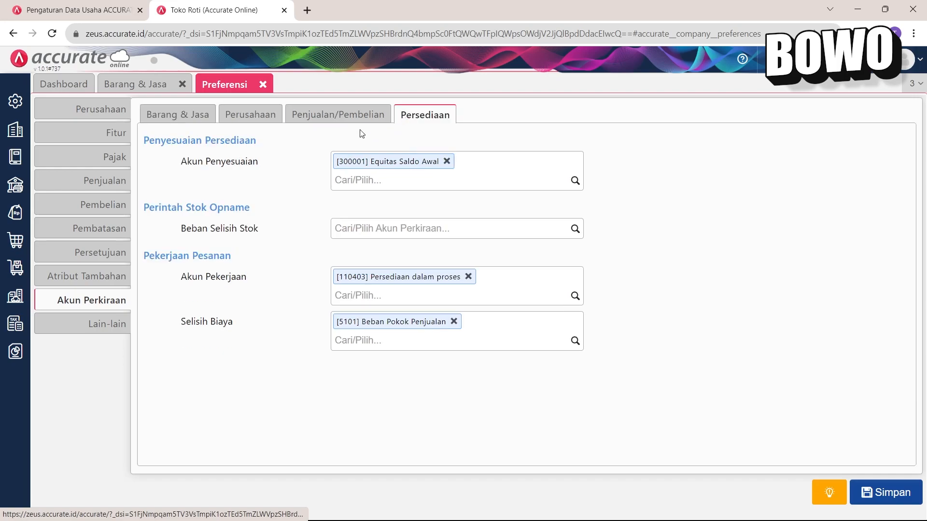
click(234, 117)
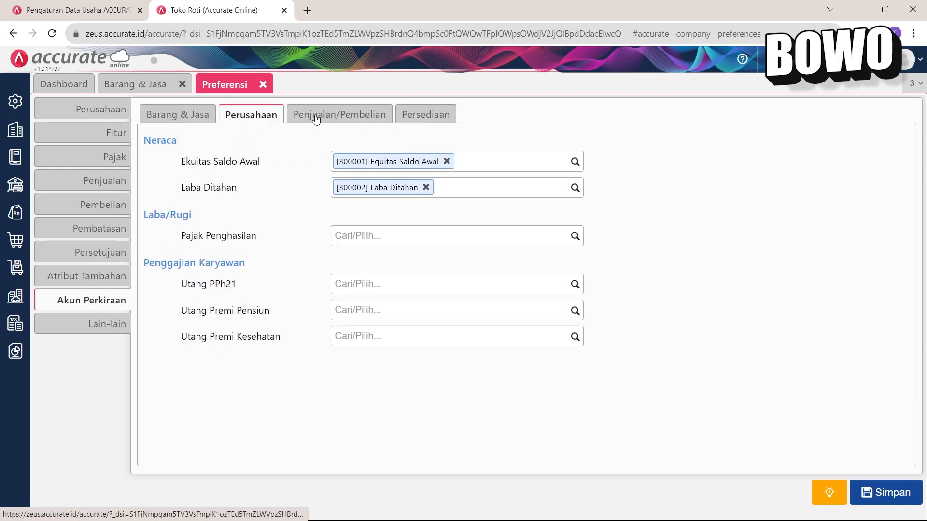
click(198, 117)
click(574, 183)
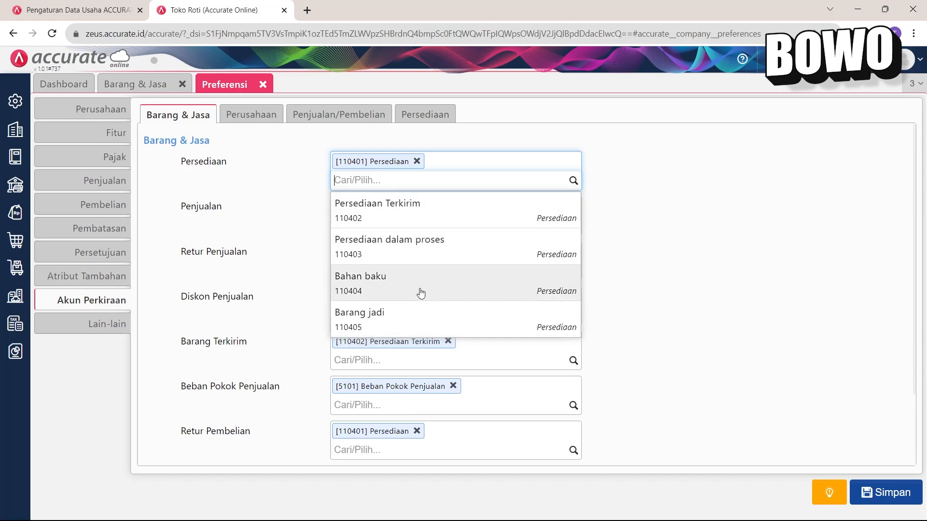
click(420, 292)
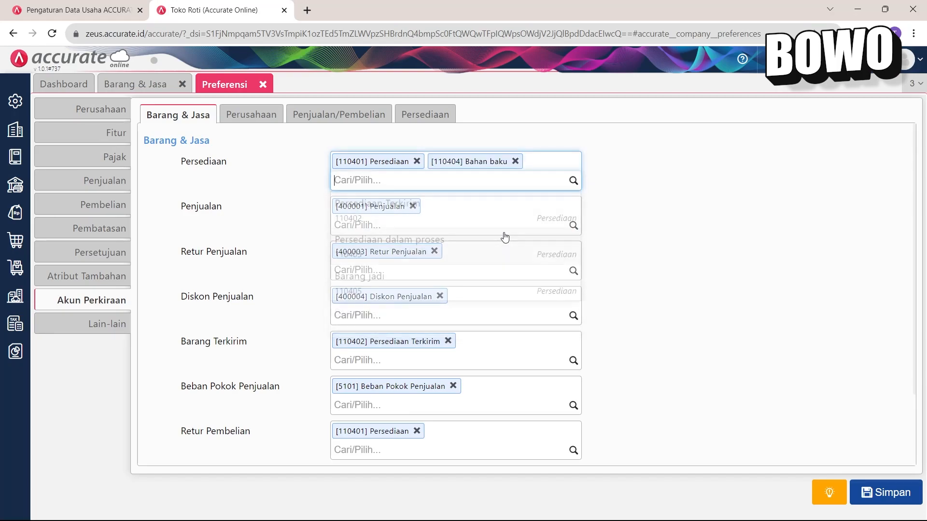
click(469, 281)
- Add Bahan baku (110404) and Barang jadi (110405) to the default Retur Pembelian accounts and save the preferences
scroll(722, 265, down, 2)
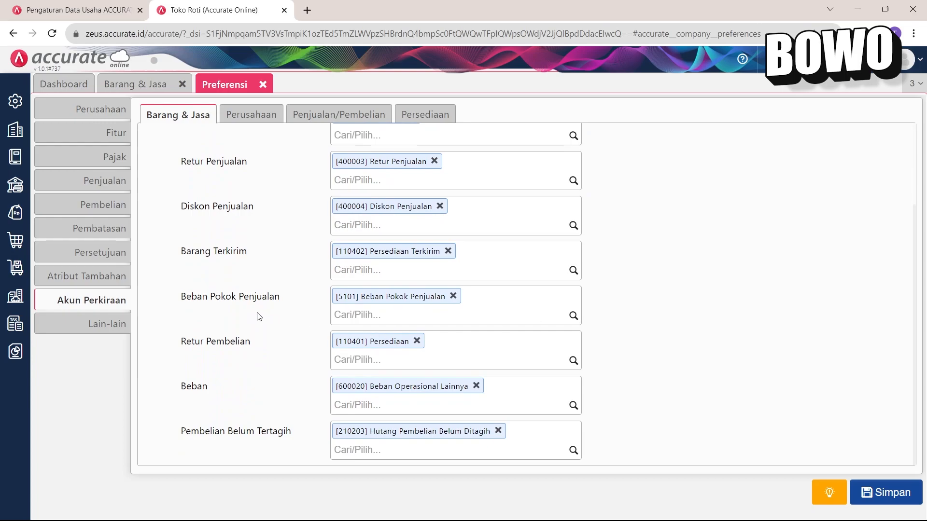
click(580, 355)
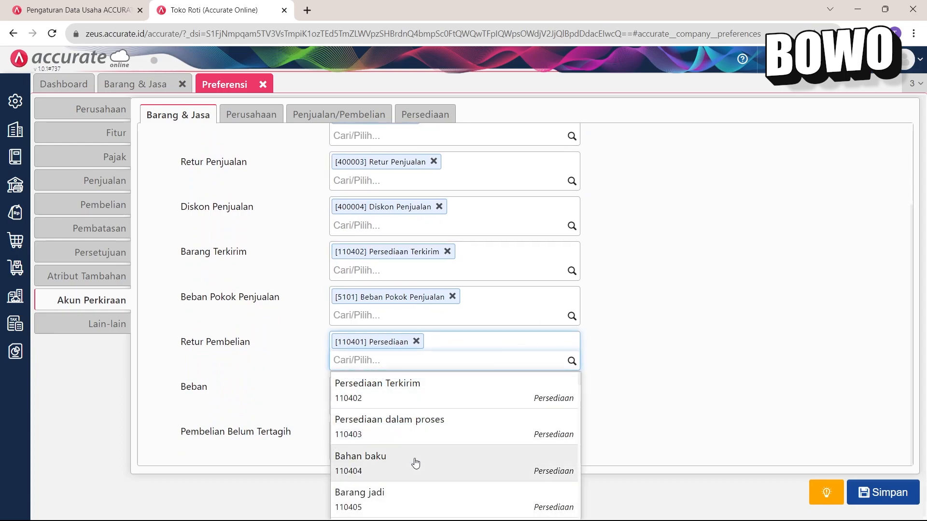
click(415, 462)
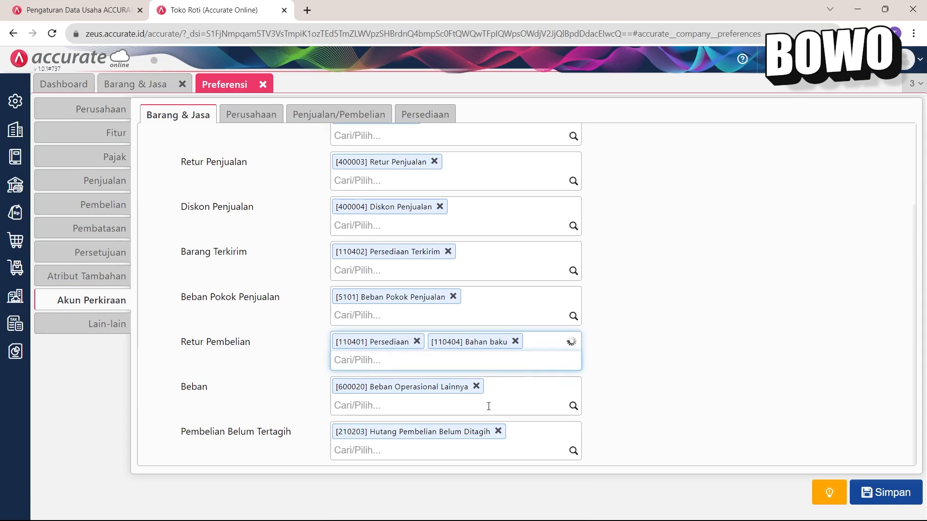
click(461, 475)
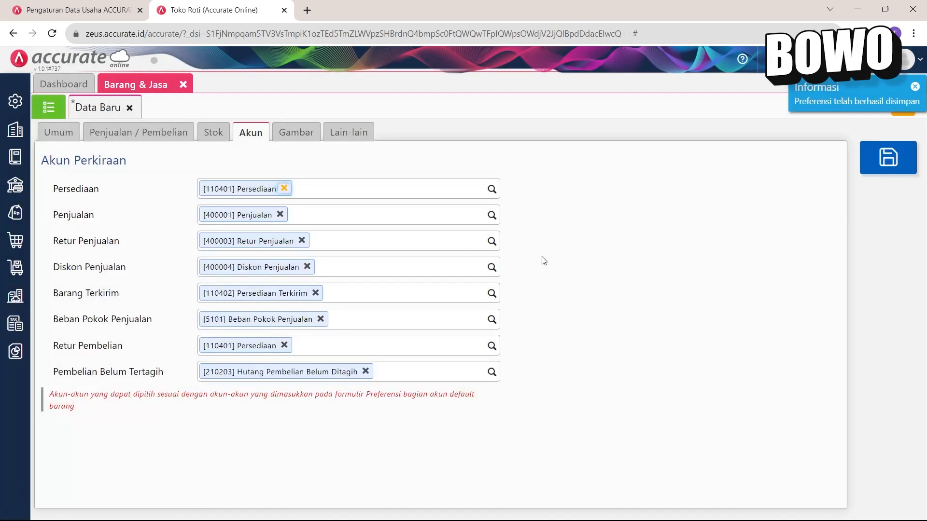
- Set the Tepung terigu item's Persediaan and Retur Pembelian accounts to Bahan baku (110404) and save the item
click(492, 190)
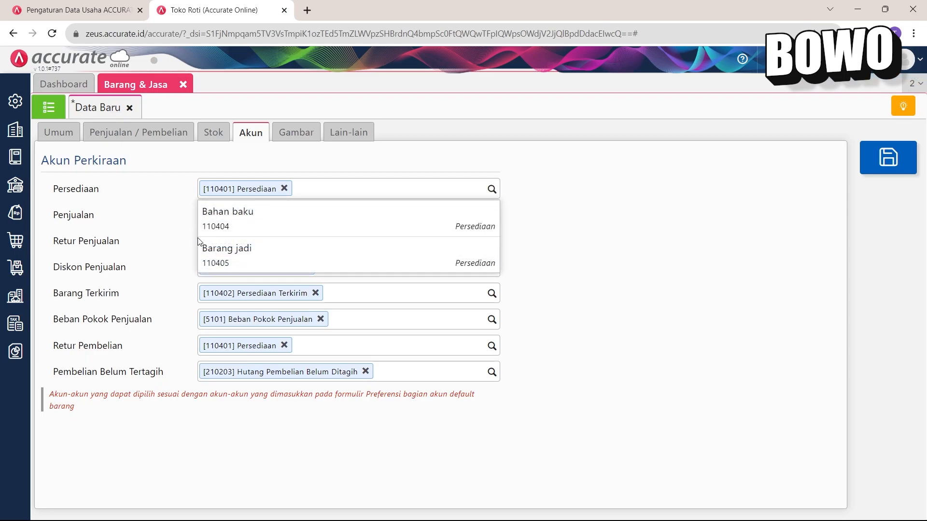
click(256, 213)
click(490, 347)
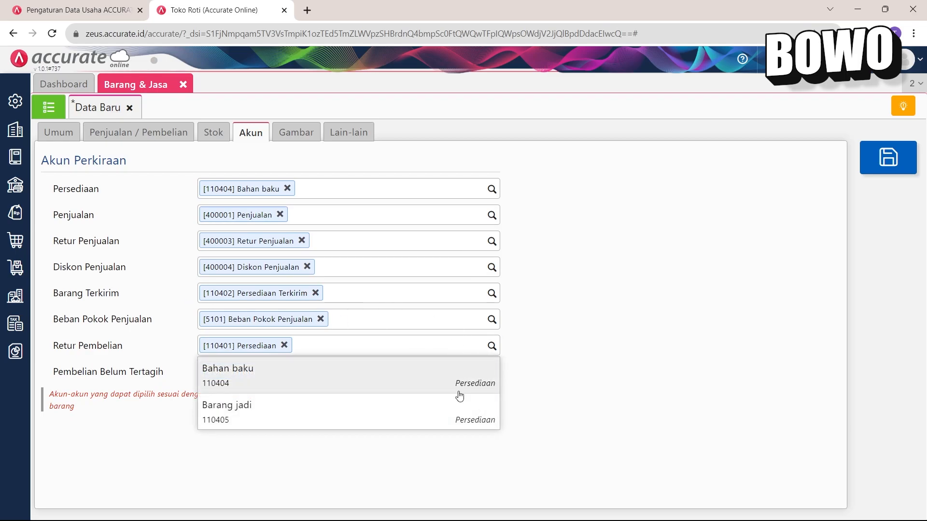
click(320, 384)
click(863, 167)
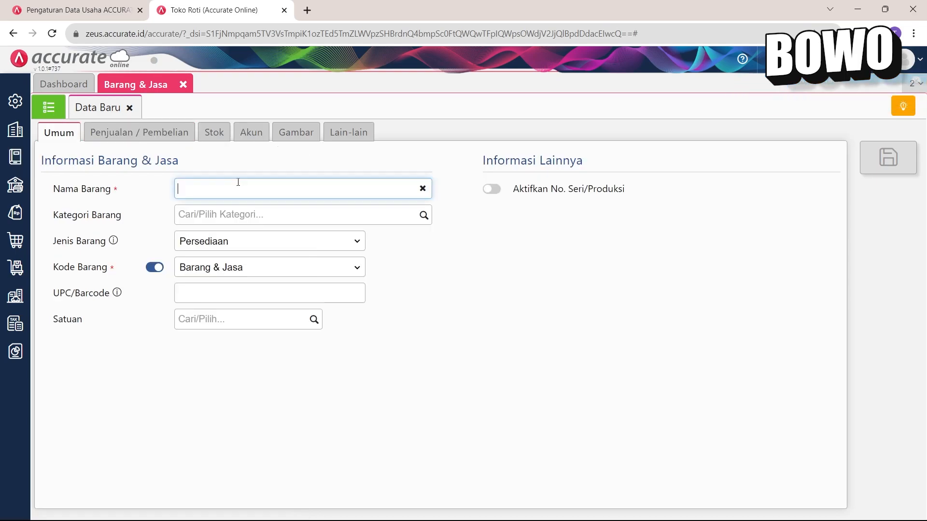
- Name the new Barang & Jasa item "Telur" and assign it the category Bahan baku
text(Telut)
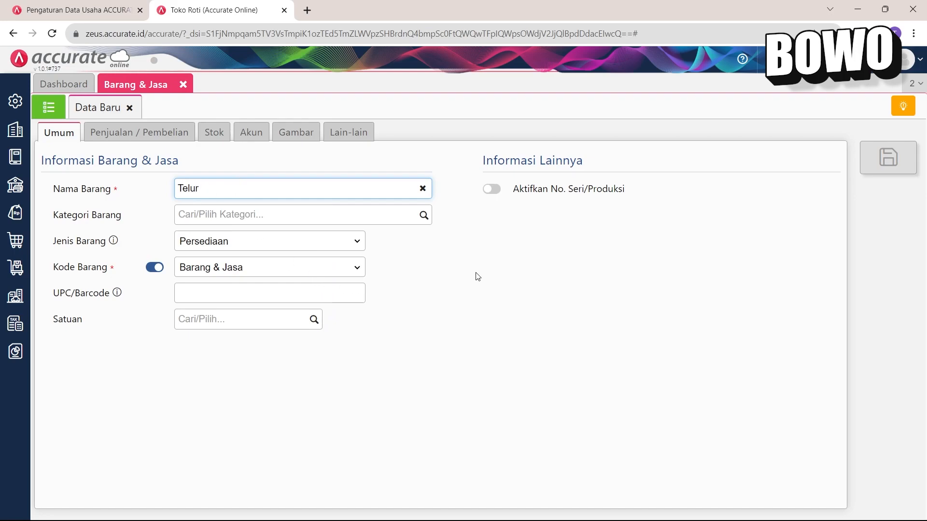
click(422, 213)
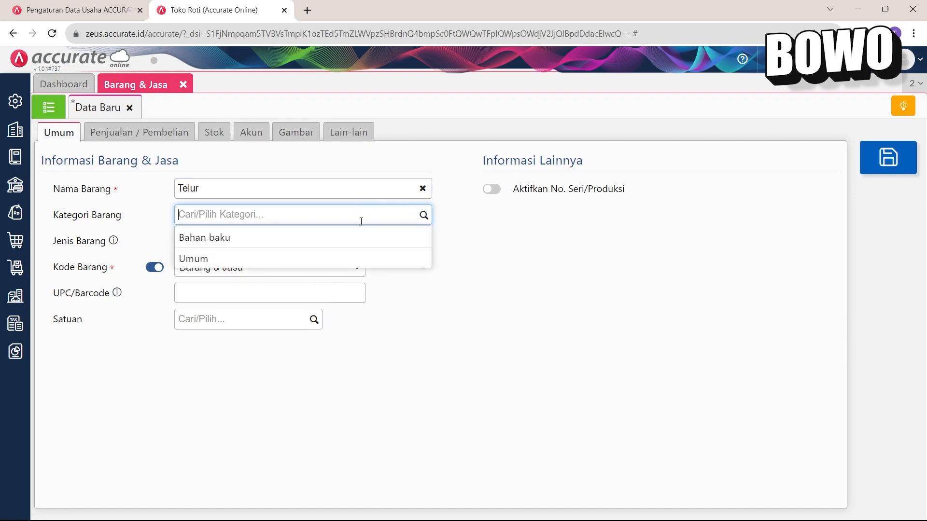
click(364, 238)
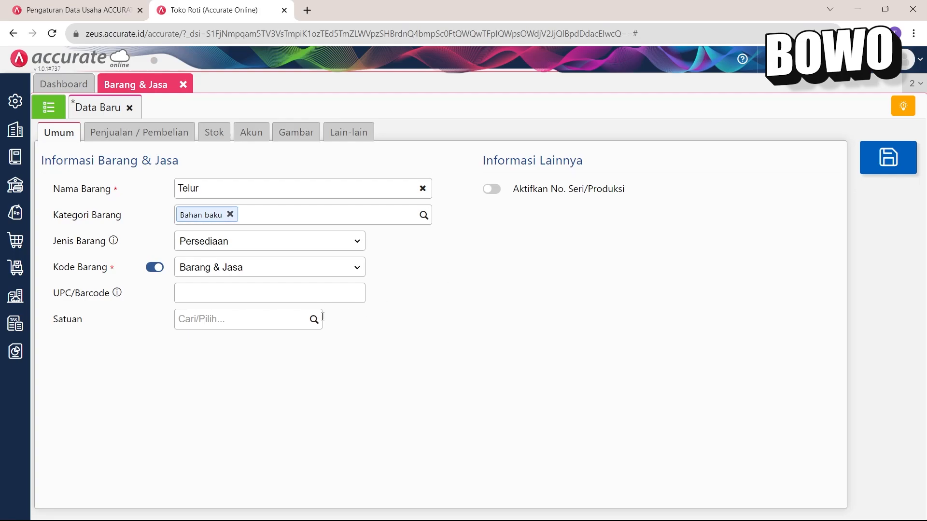
- Create the new unit "Butir" and use it as the Telur item's Satuan
click(285, 320)
text(Butir)
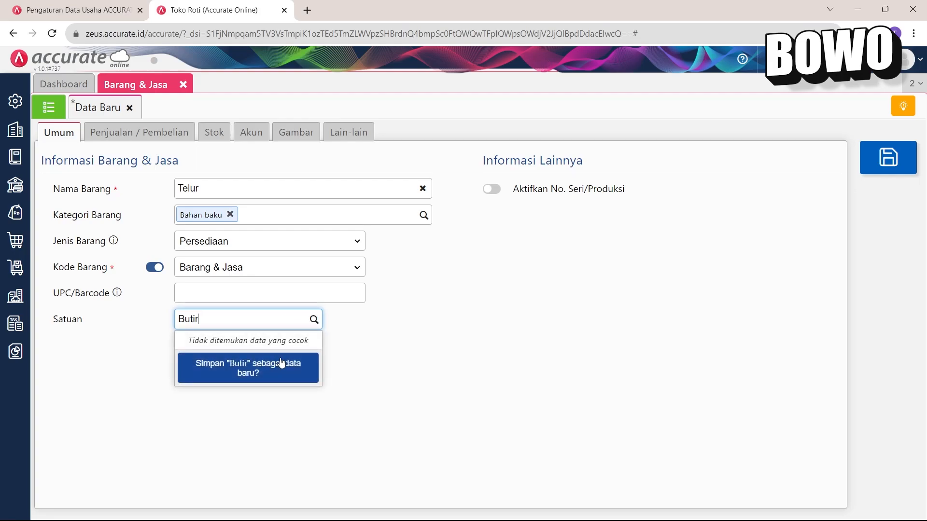
click(283, 364)
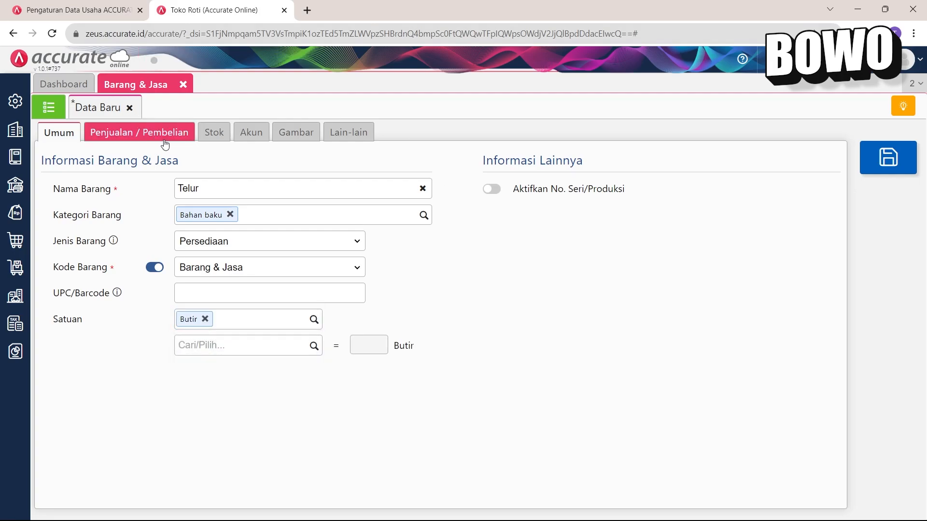
- Set the Telur item's Persediaan and Retur Pembelian accounts to Bahan baku (110404), save it and show the item list
click(255, 130)
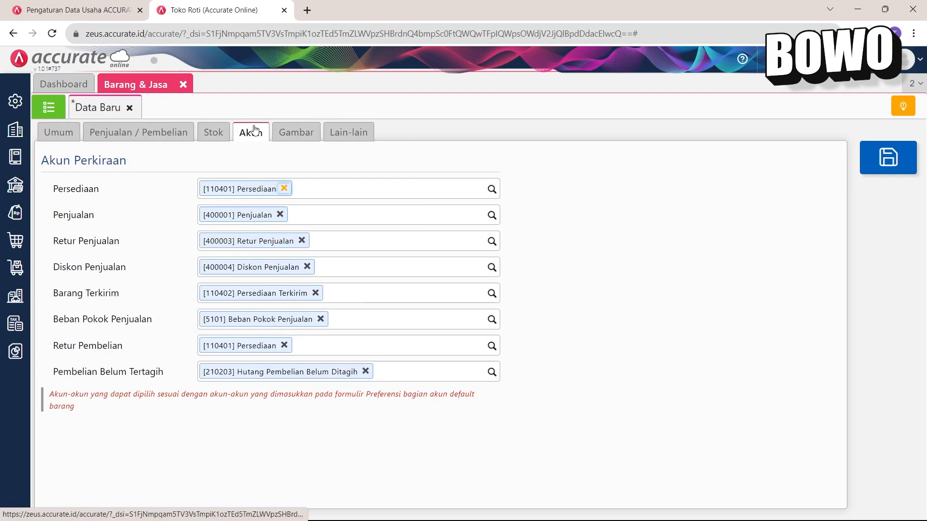
click(492, 188)
click(309, 212)
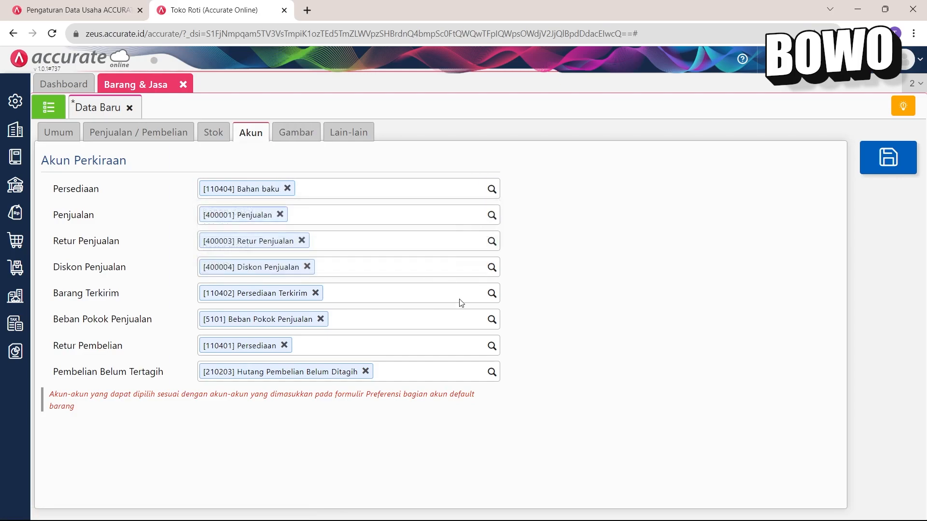
click(492, 345)
click(331, 381)
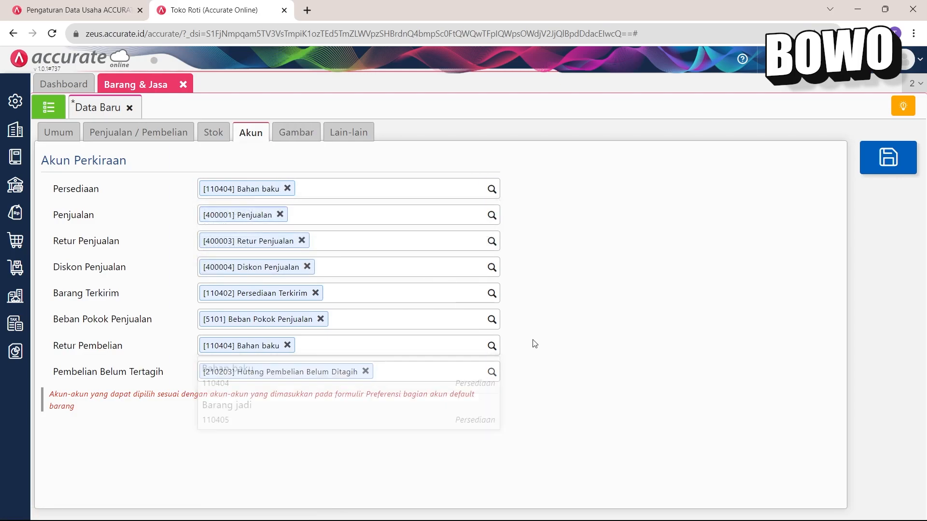
click(873, 166)
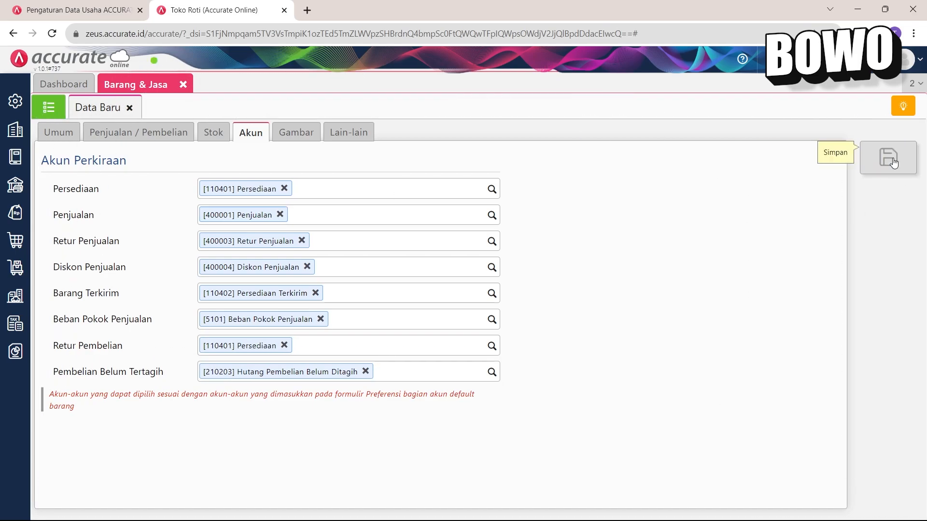
click(51, 110)
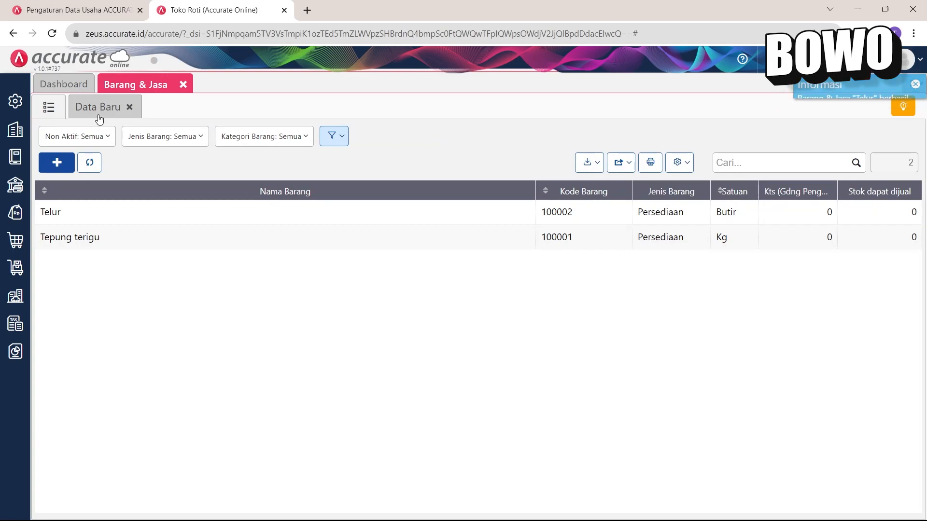
- Return to the new item form, name the item "Cokelat" and assign it the category Bahan baku
click(111, 111)
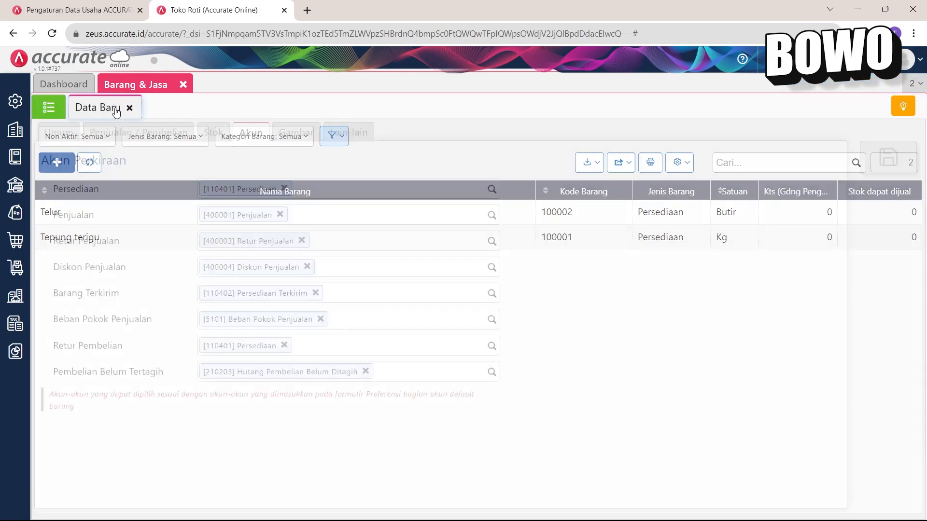
click(72, 137)
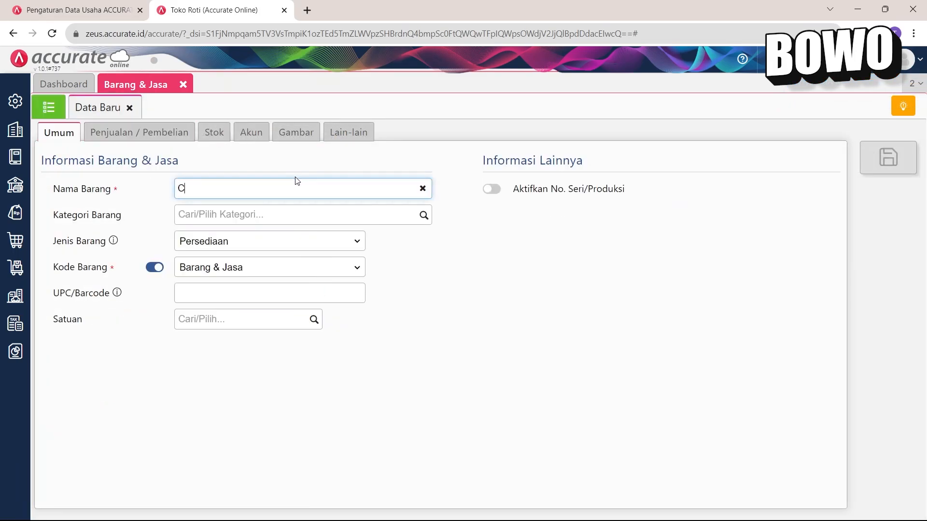
text(Coeklat)
text(elat)
click(403, 273)
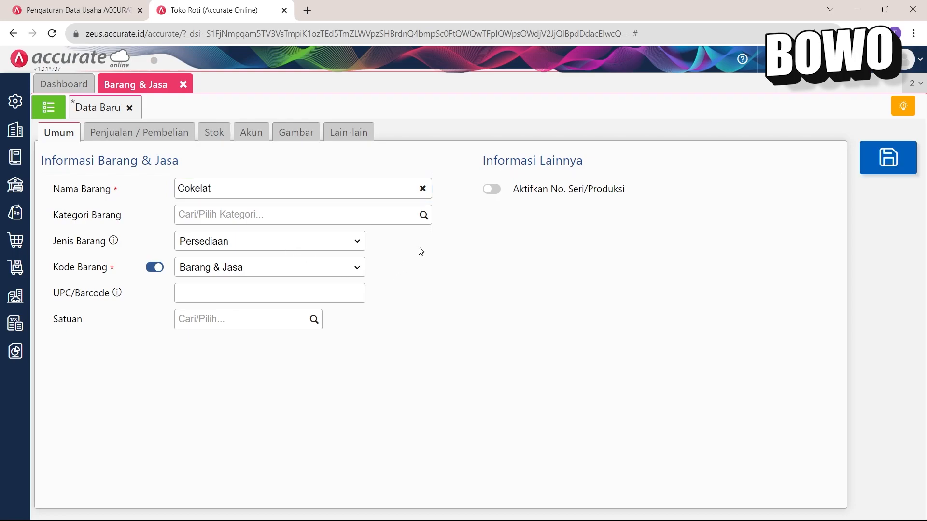
click(424, 214)
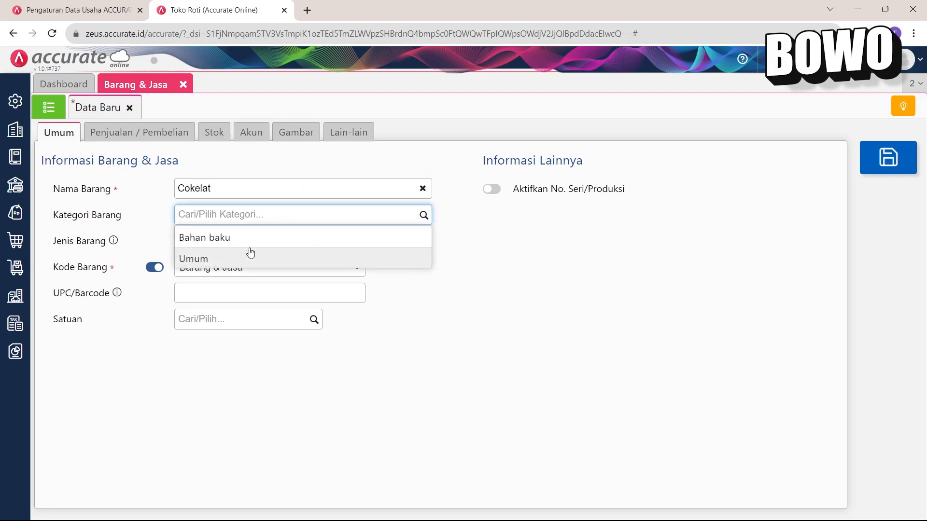
click(260, 248)
- Create the new unit "Batang" and use it as the Cokelat item's Satuan
click(310, 324)
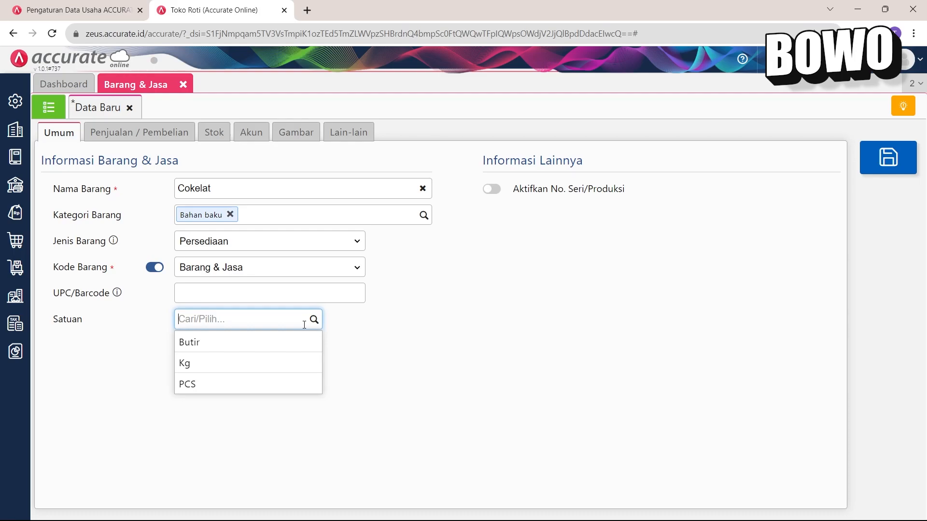
text(Batang)
click(296, 365)
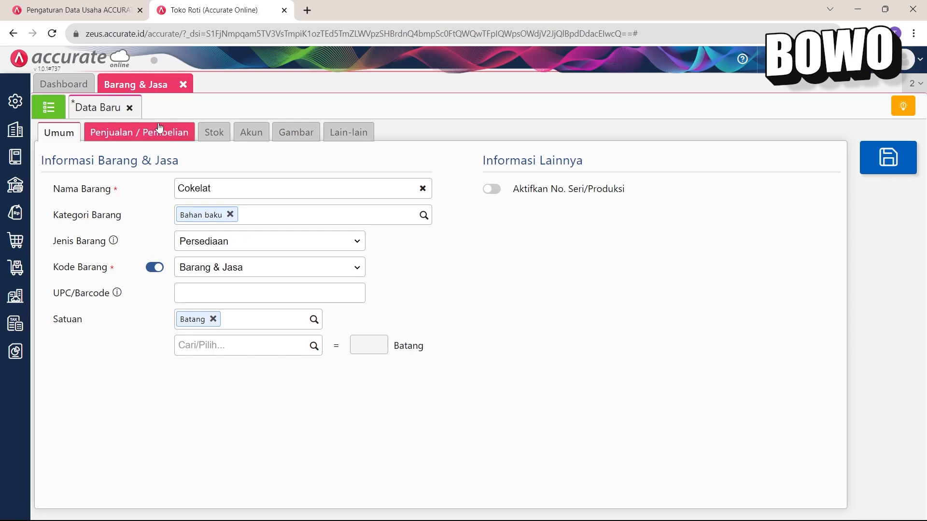
- Set the Cokelat item's Persediaan and Retur Pembelian accounts to Bahan baku (110404), save it and show the item list
click(251, 132)
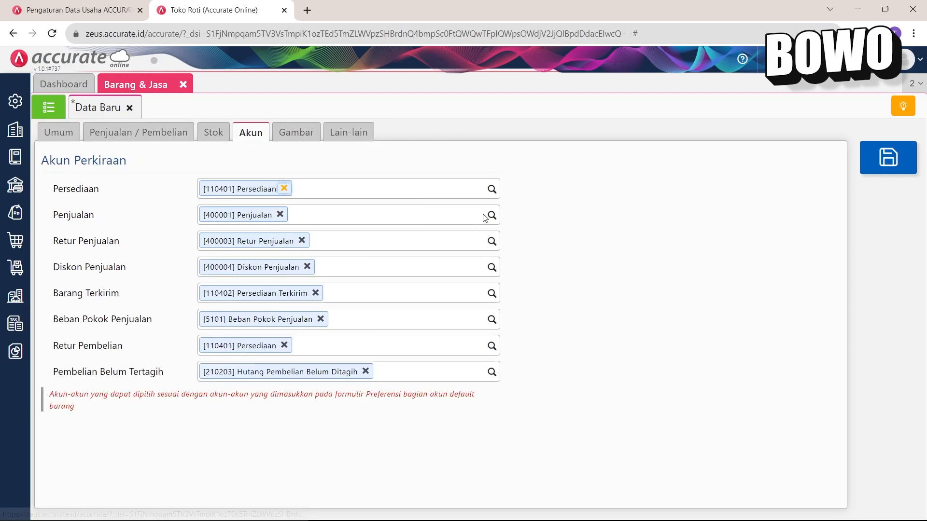
click(491, 188)
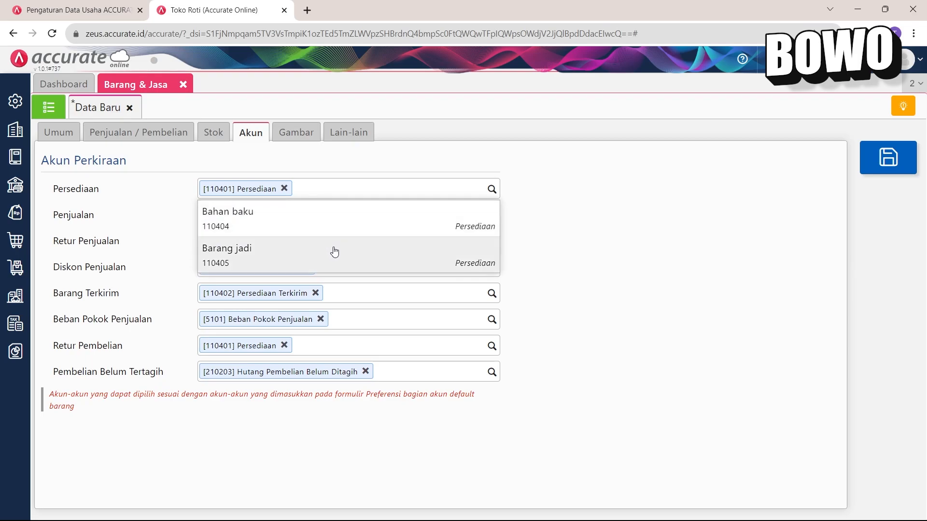
click(327, 223)
click(492, 345)
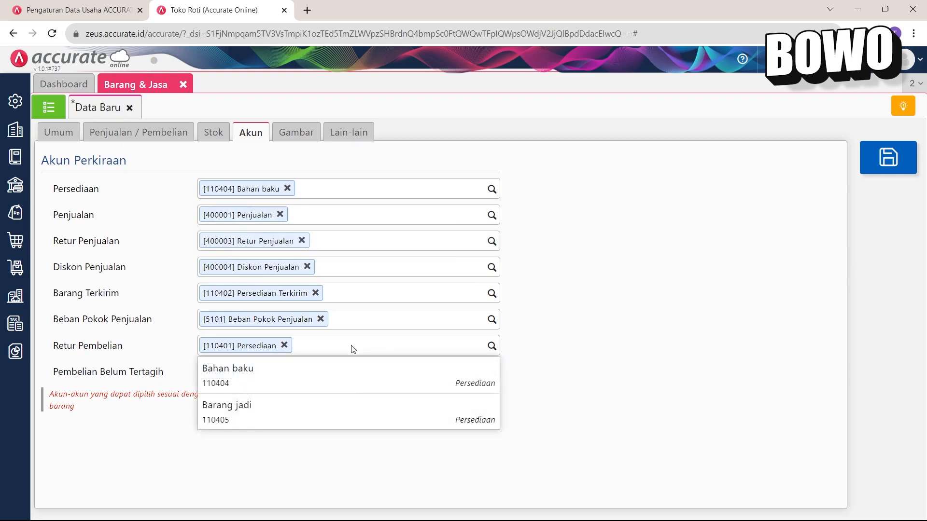
click(347, 393)
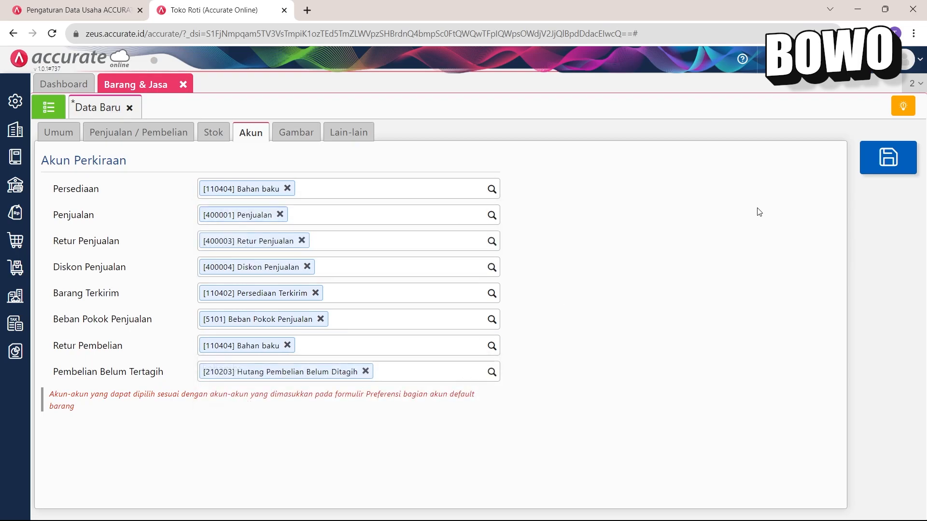
click(889, 168)
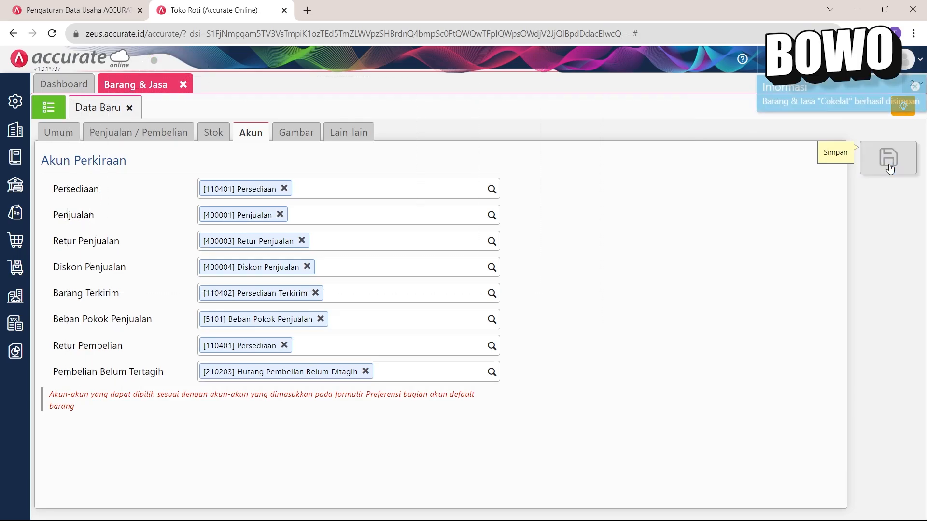
click(48, 107)
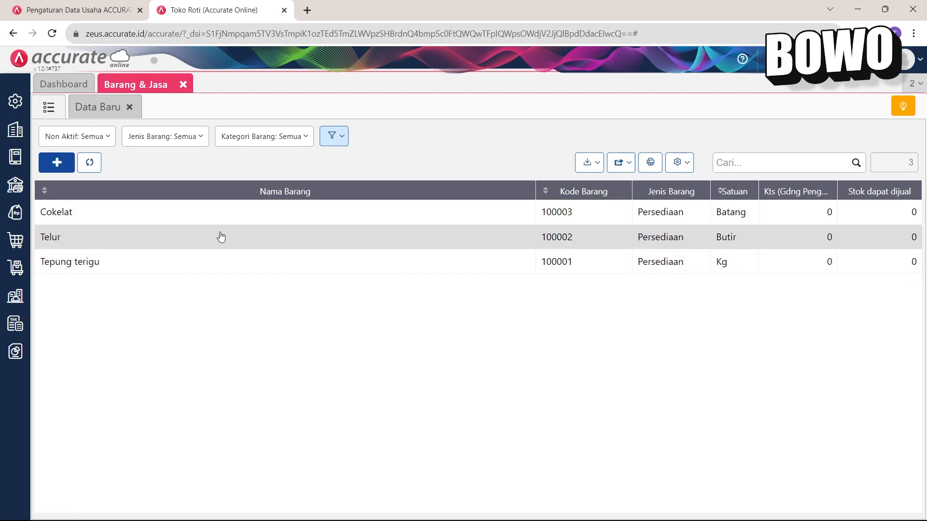
- Return to the new item form's general information and name the item "Roti cokelat"
click(102, 116)
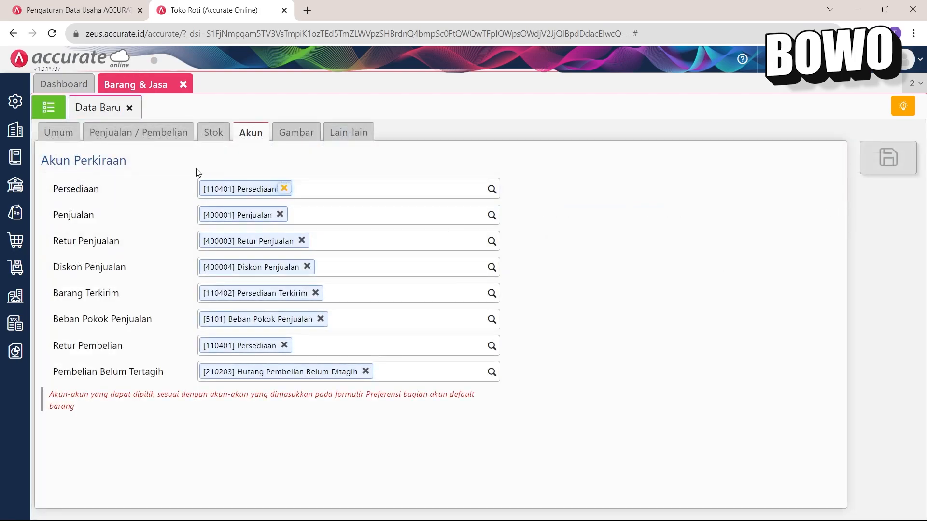
click(58, 133)
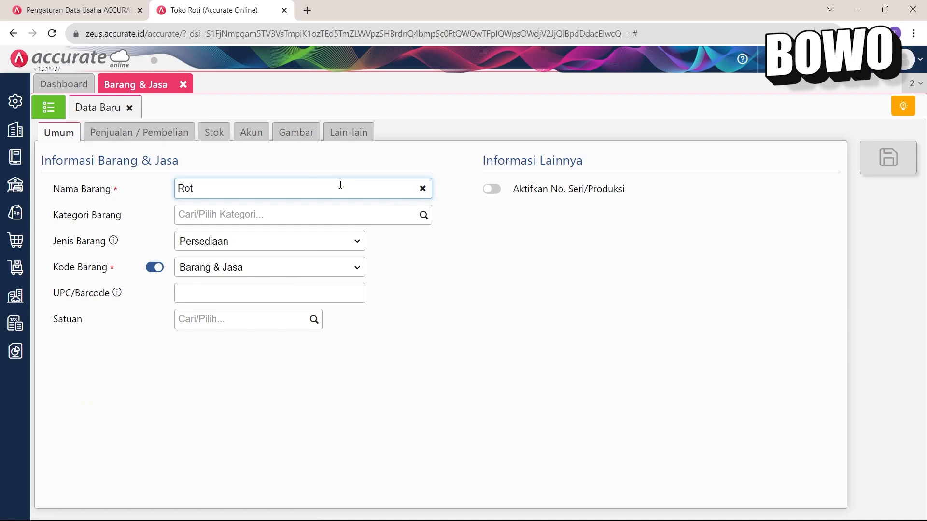
text(Roti ceokelat)
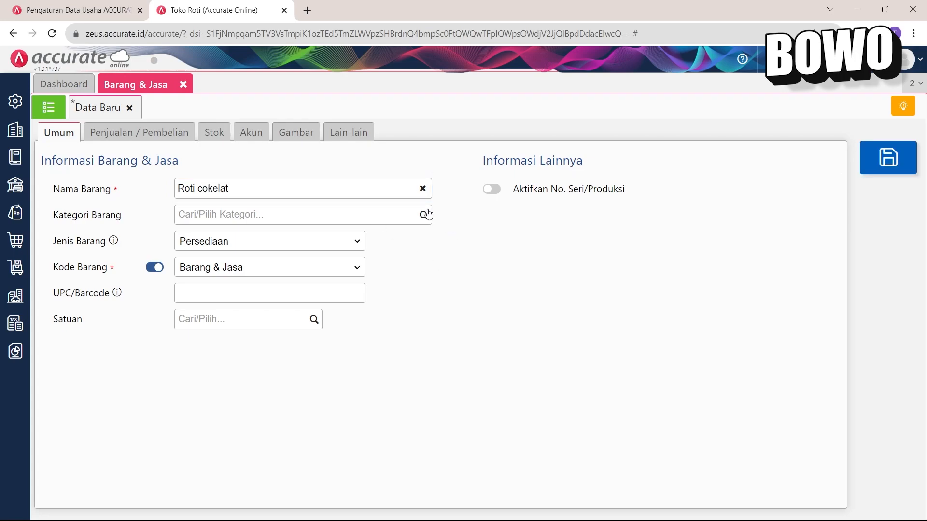
- Create the new category "Barang jadi" for the Roti cokelat item and set its Satuan to PCS
click(400, 212)
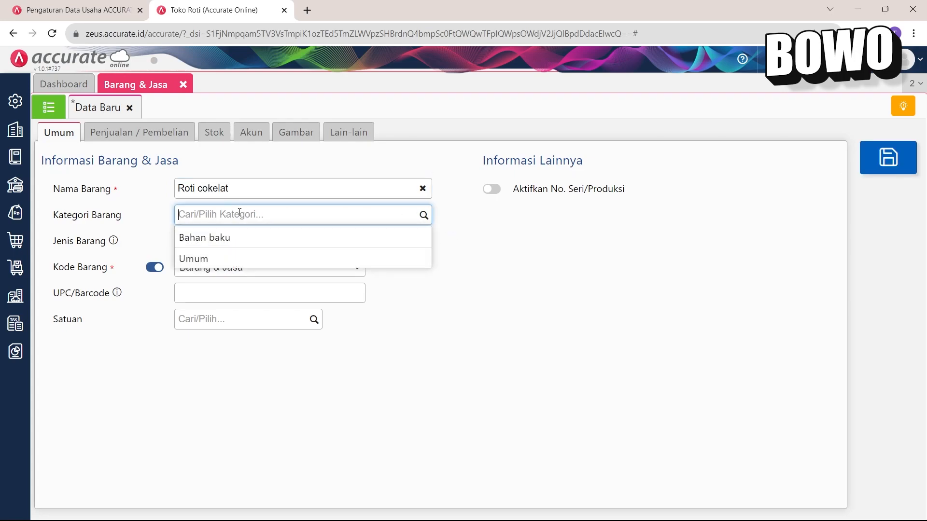
text(Barang jadi)
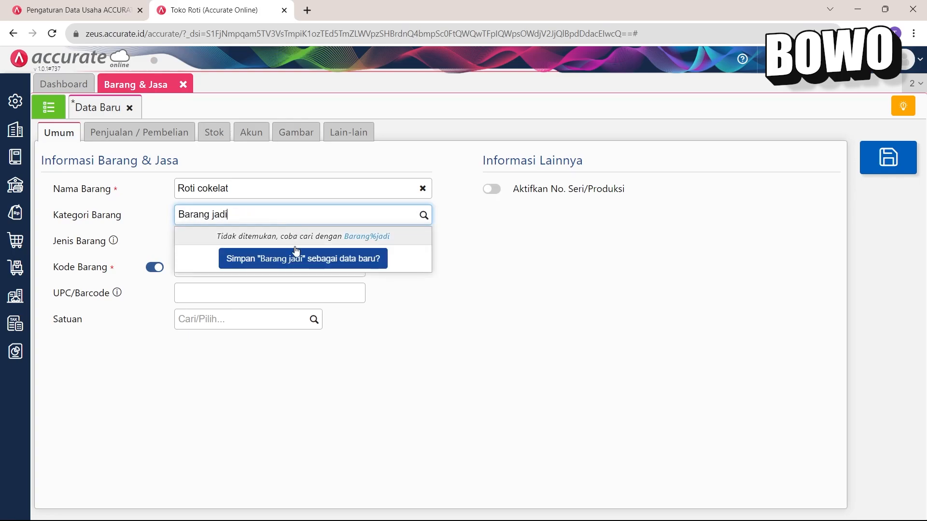
click(304, 258)
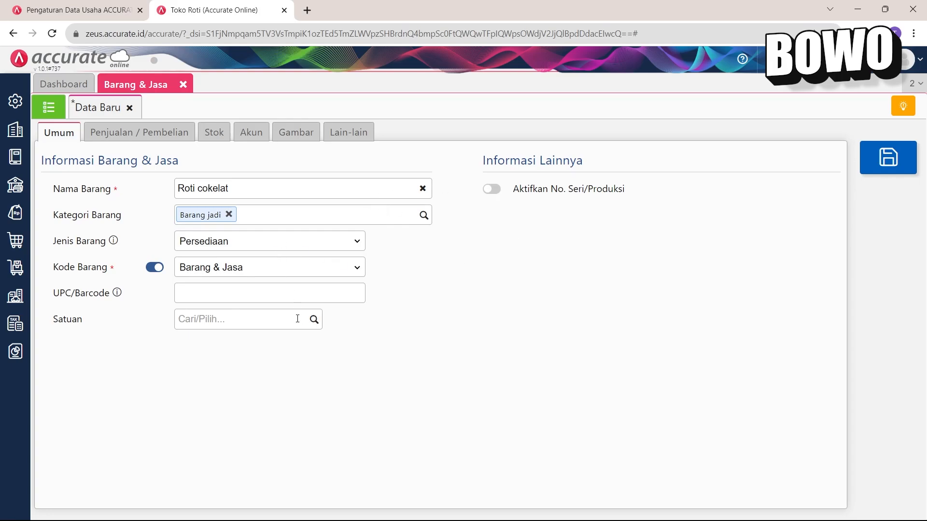
click(314, 319)
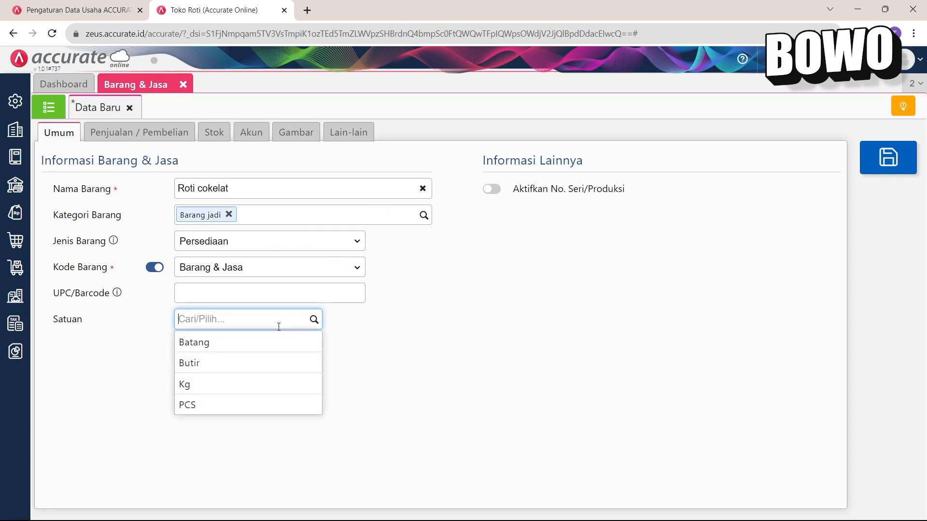
click(286, 402)
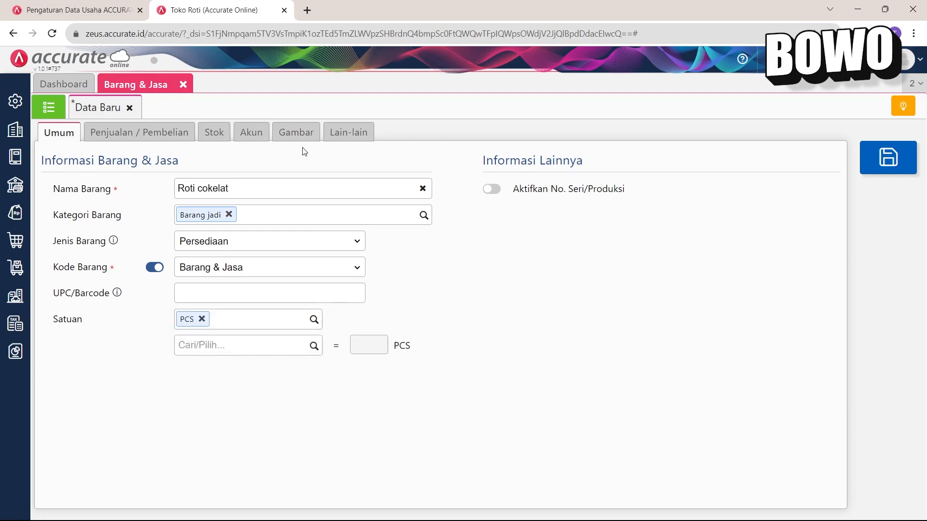
- Choose the Roti cokelat item's Persediaan and Retur Pembelian accounts, save it and show the item list
click(253, 140)
click(492, 189)
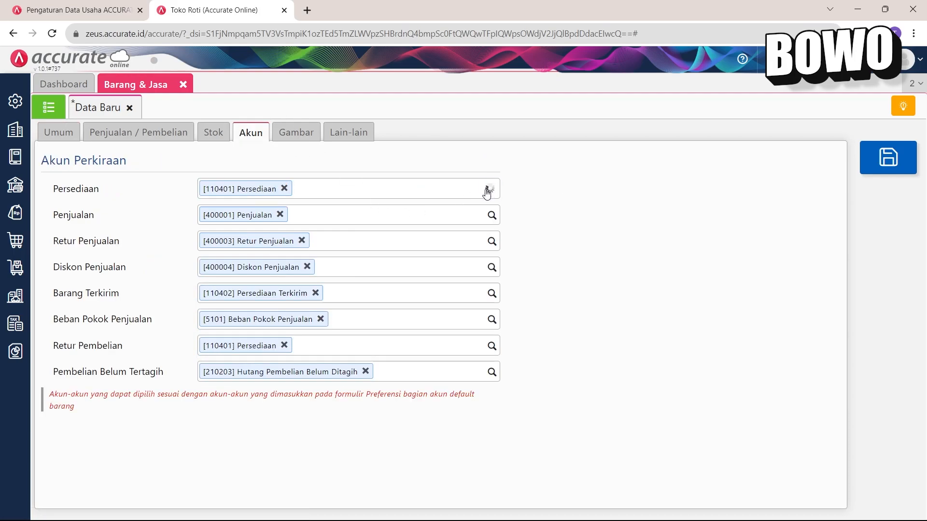
click(328, 247)
click(374, 352)
click(422, 404)
click(877, 163)
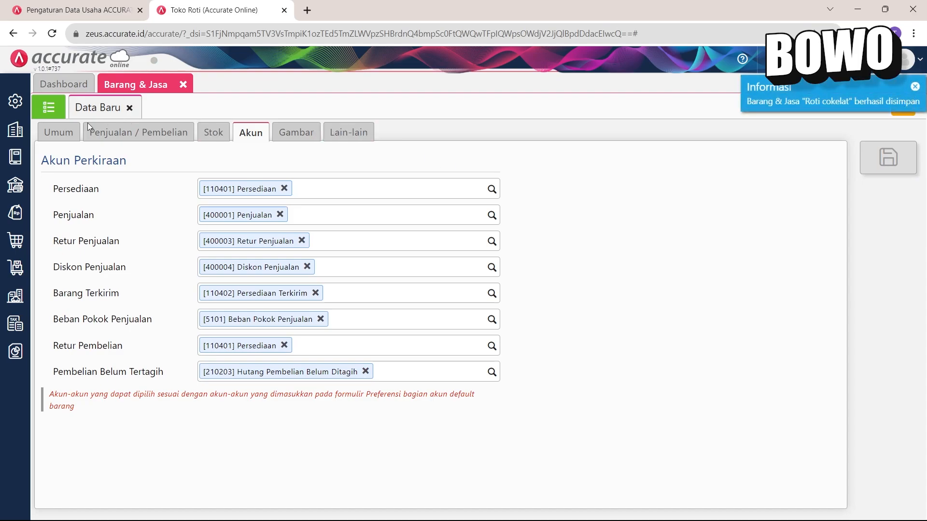
click(49, 107)
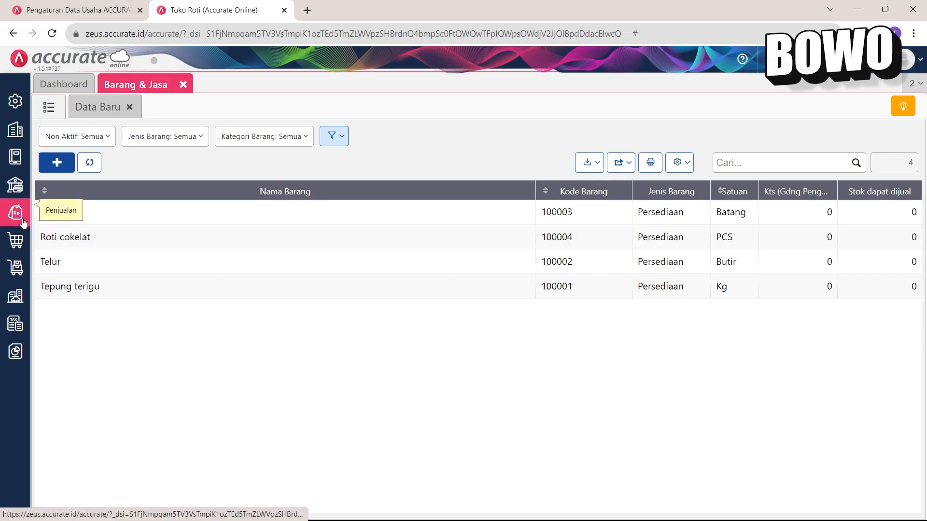
- Open a new Permintaan Barang form from the Persediaan module and check the Barang & Jasa item list
click(16, 244)
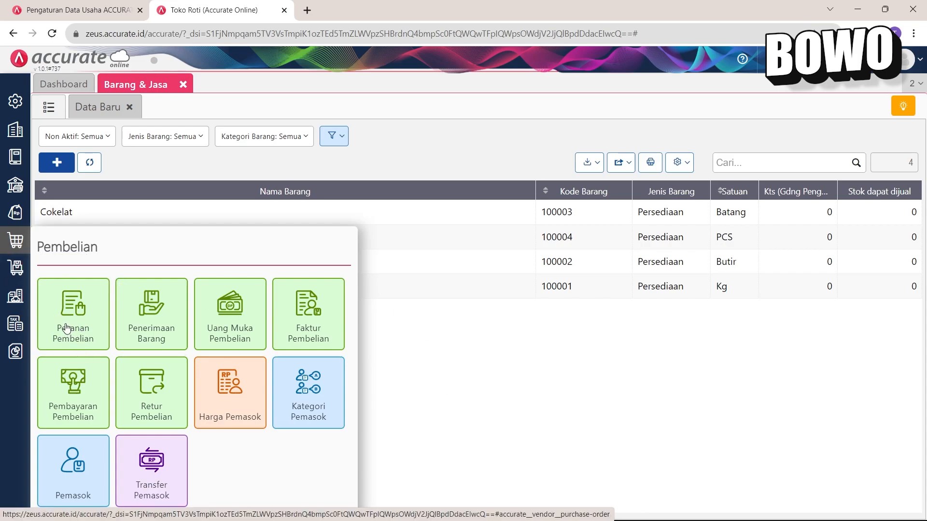
click(16, 268)
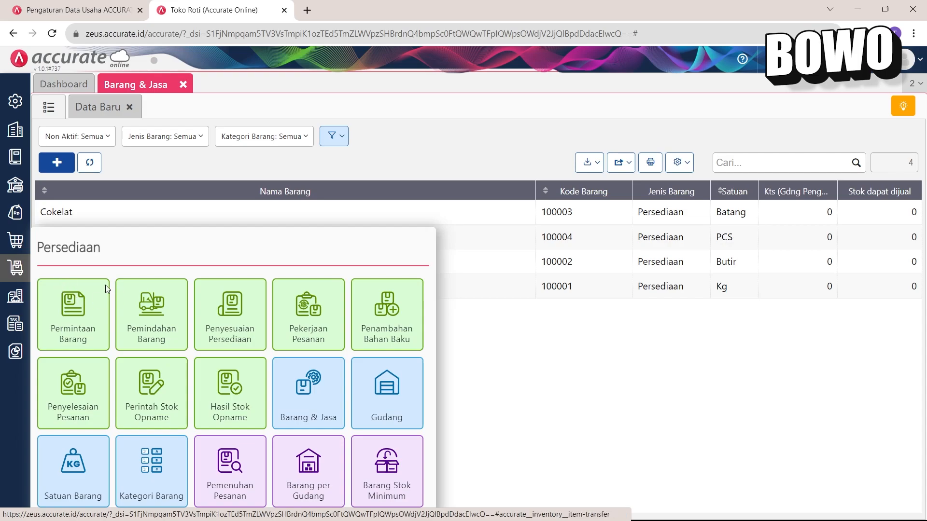
click(92, 328)
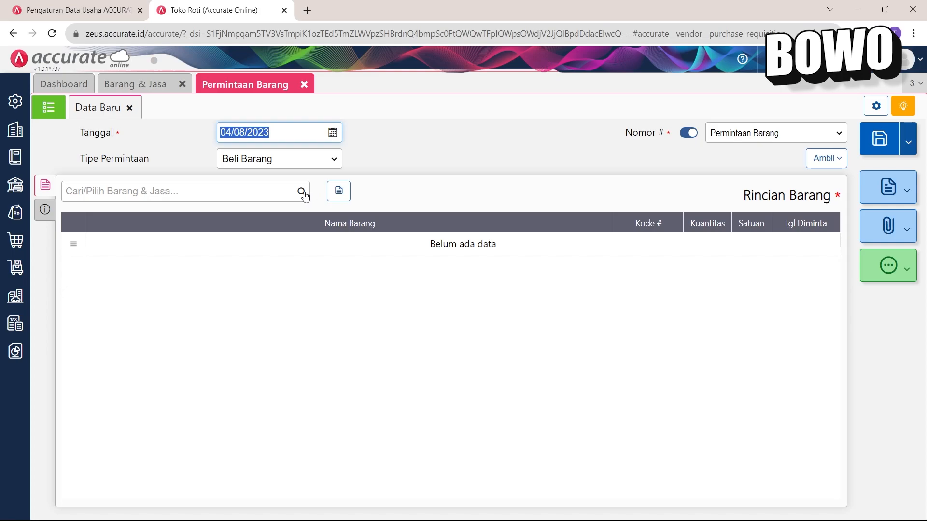
click(143, 96)
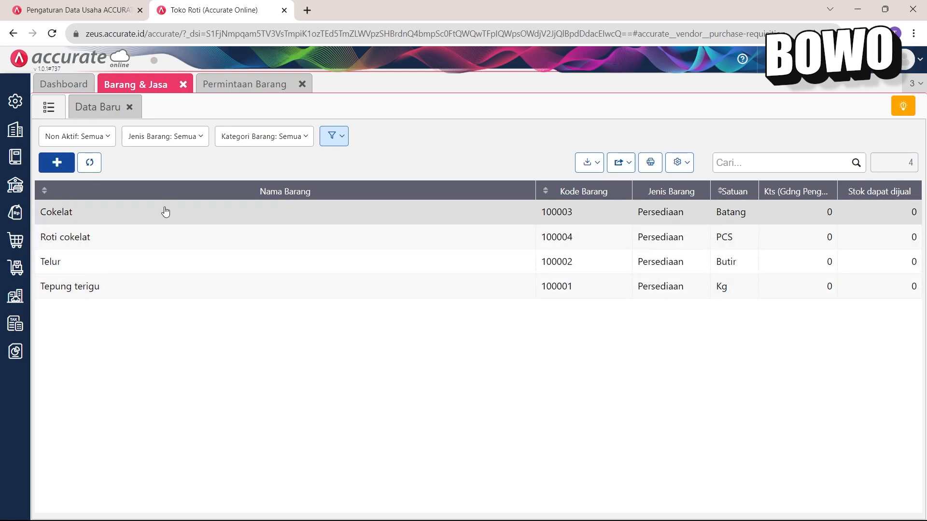
click(233, 96)
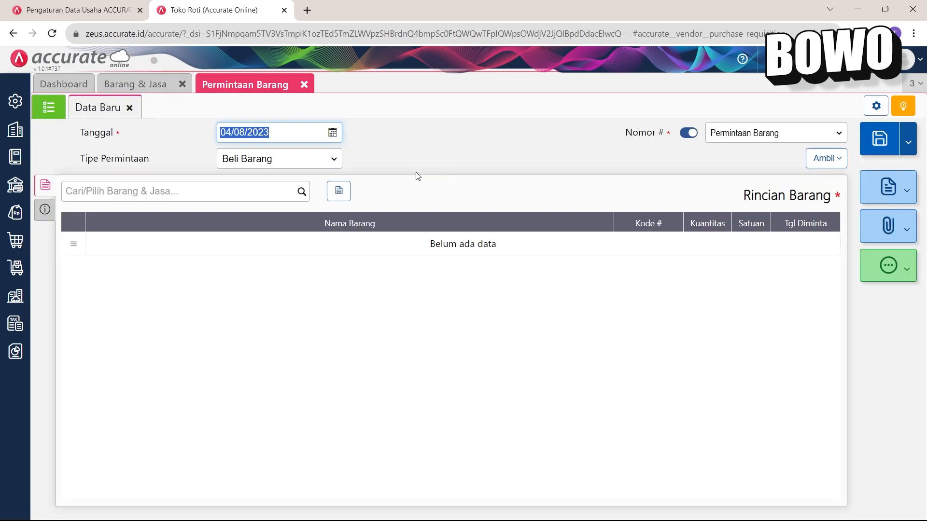
- Add the item Cokelat to the request with a Kuantitas of 10 Batang
click(303, 192)
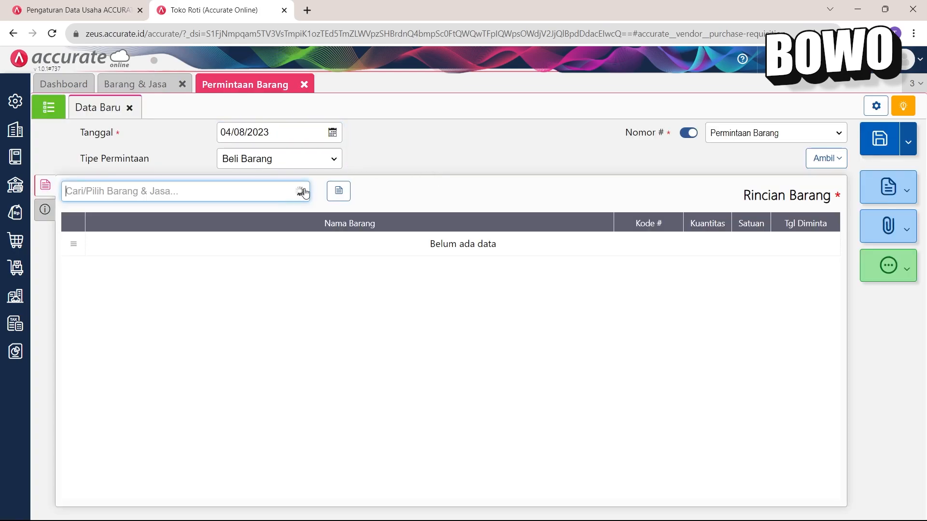
click(223, 227)
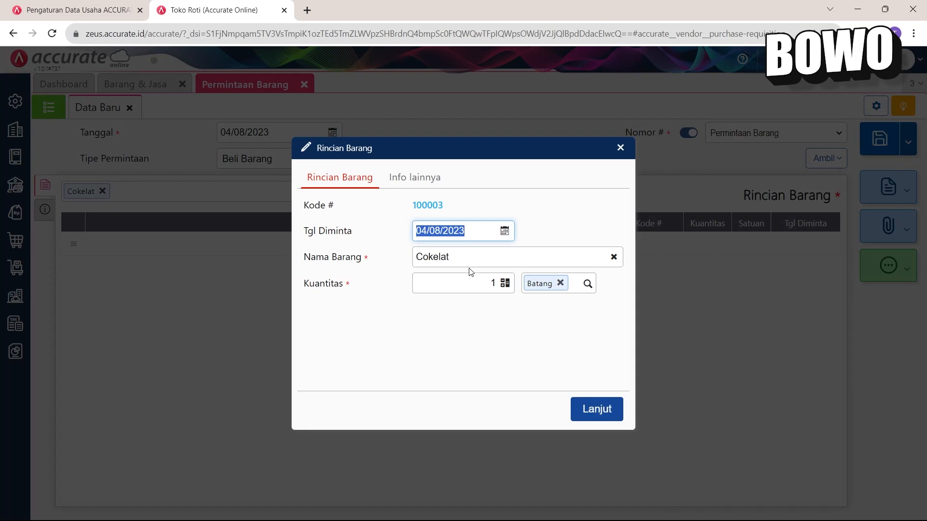
click(475, 281)
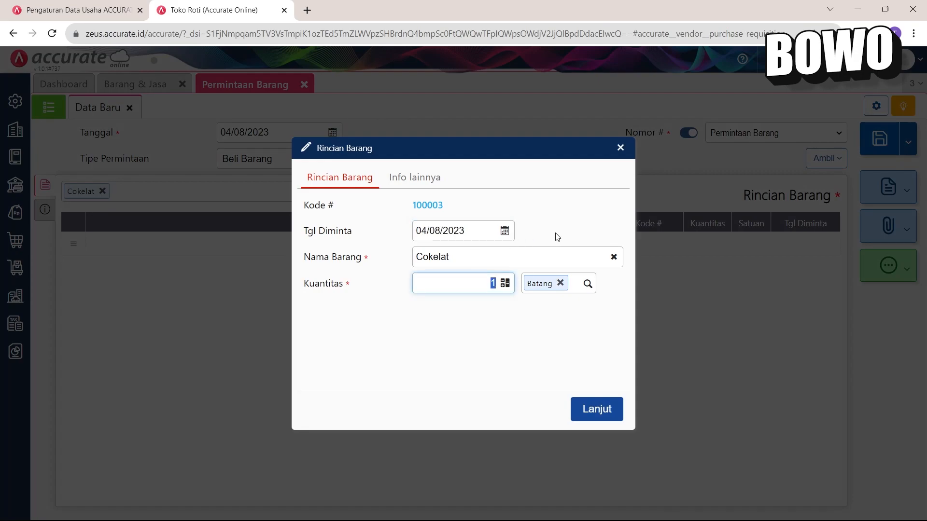
text(10)
click(608, 406)
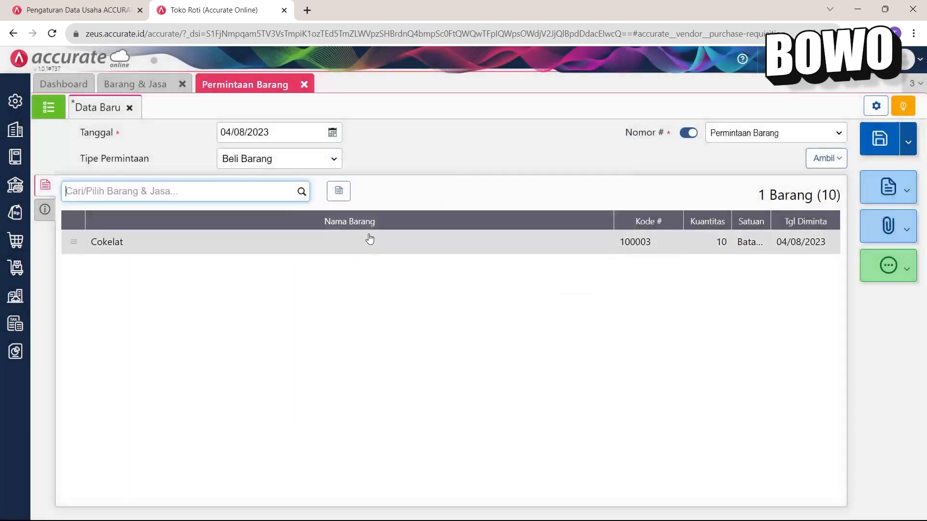
- Add the item Telur to the request with a Kuantitas of 10 Butir
click(302, 187)
click(211, 289)
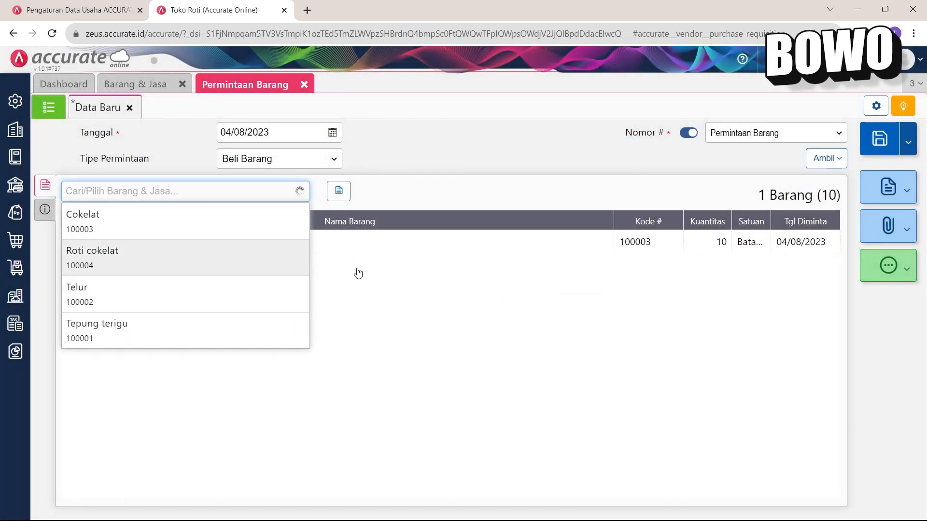
click(474, 282)
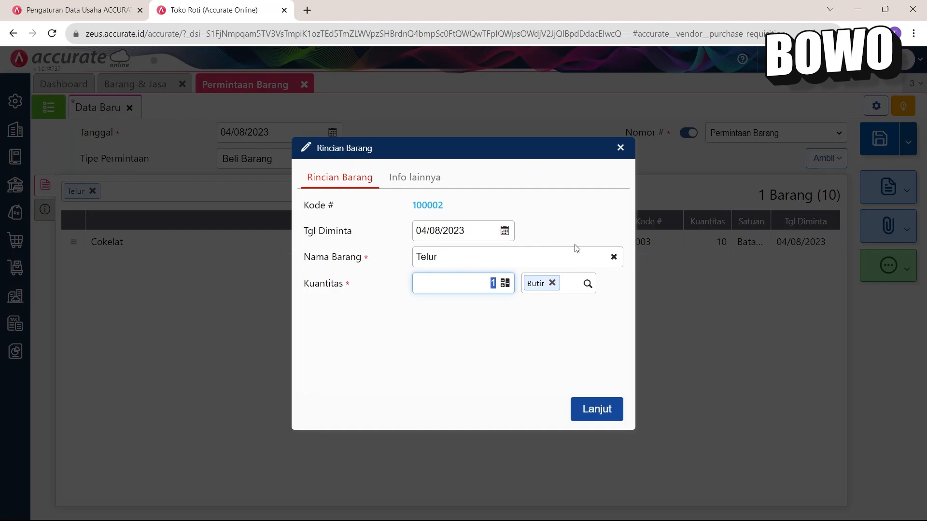
text(10)
click(596, 415)
- Add the item Tepung terigu to the request with a Kuantitas of 5 Kg
click(302, 192)
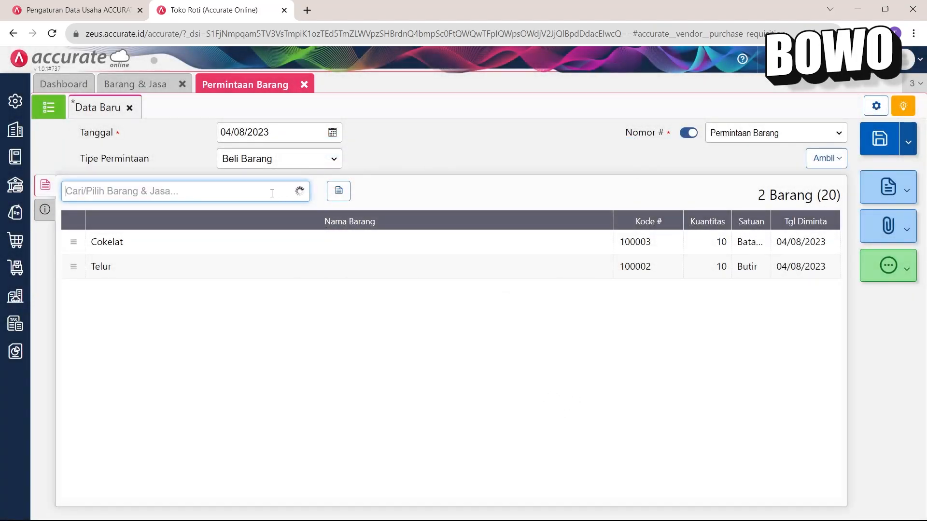
click(195, 334)
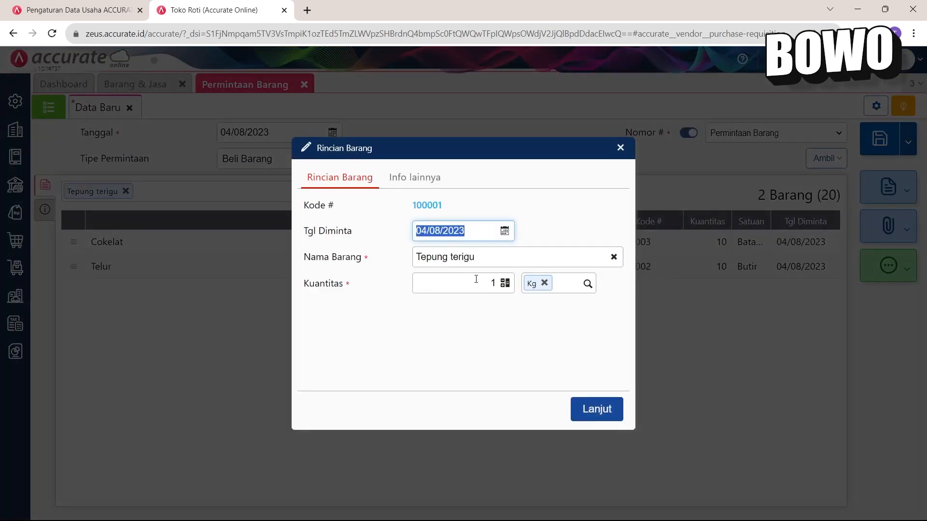
click(476, 279)
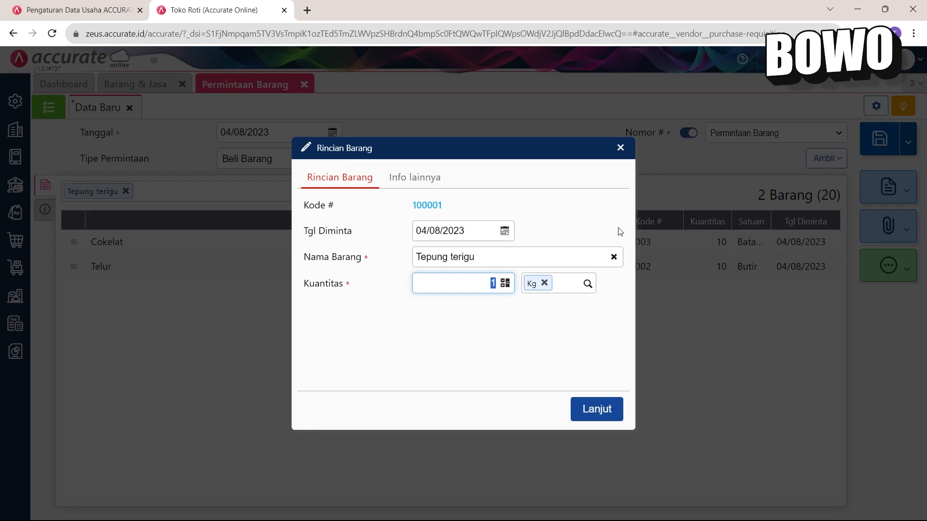
text(5)
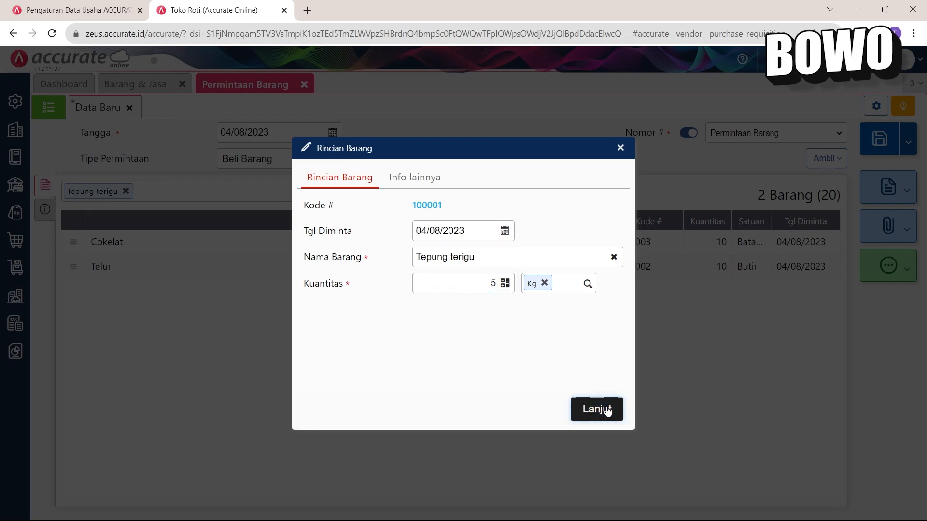
click(606, 408)
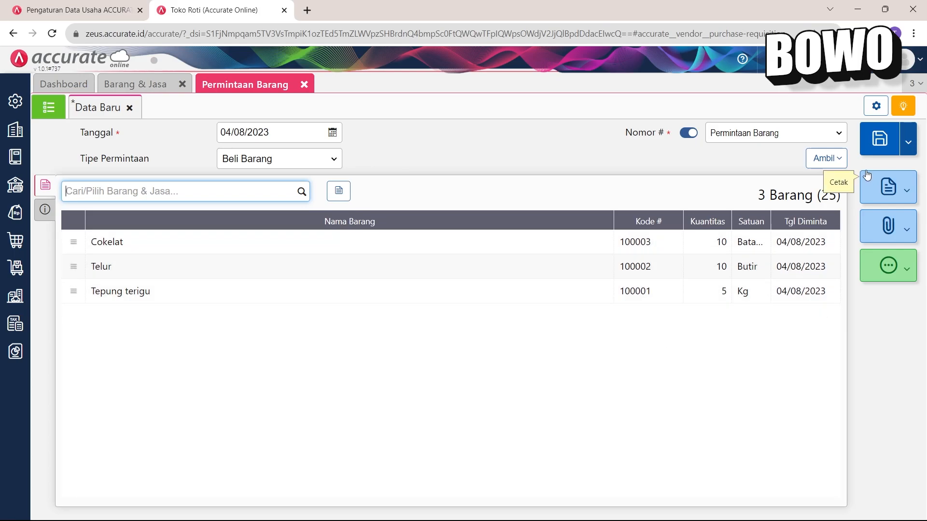
- Save the Permintaan Barang and reopen it from the request list
click(870, 151)
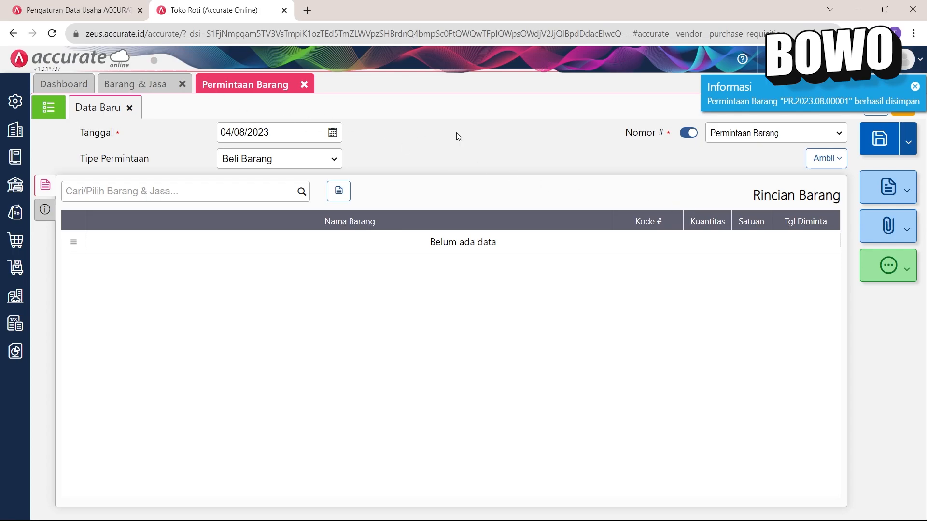
click(38, 108)
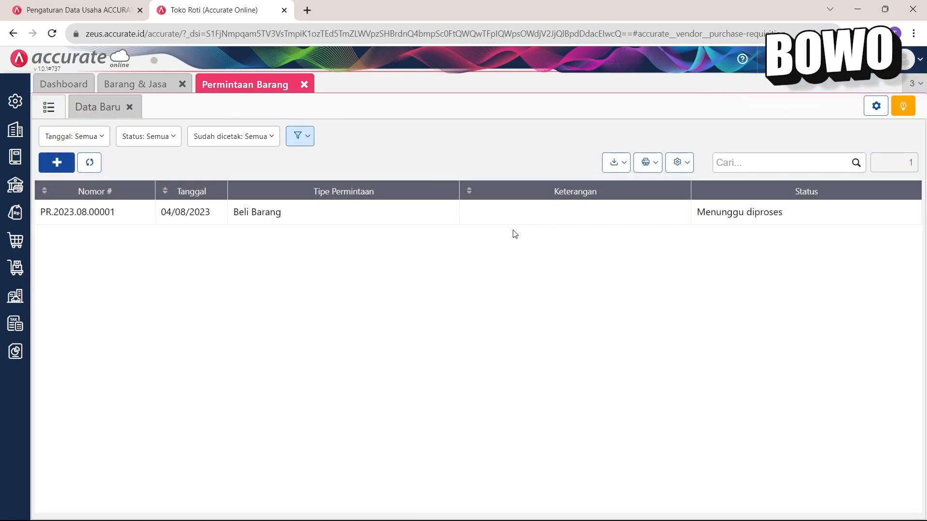
click(511, 219)
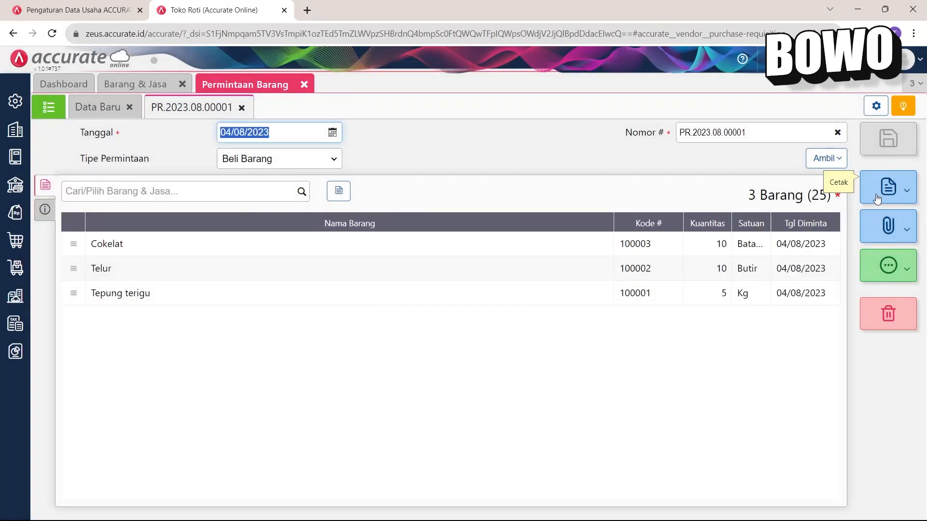
- Preview the request's printout with the Permintaan Barang - Default layout and examine its company header, title and item rows
click(888, 187)
click(870, 197)
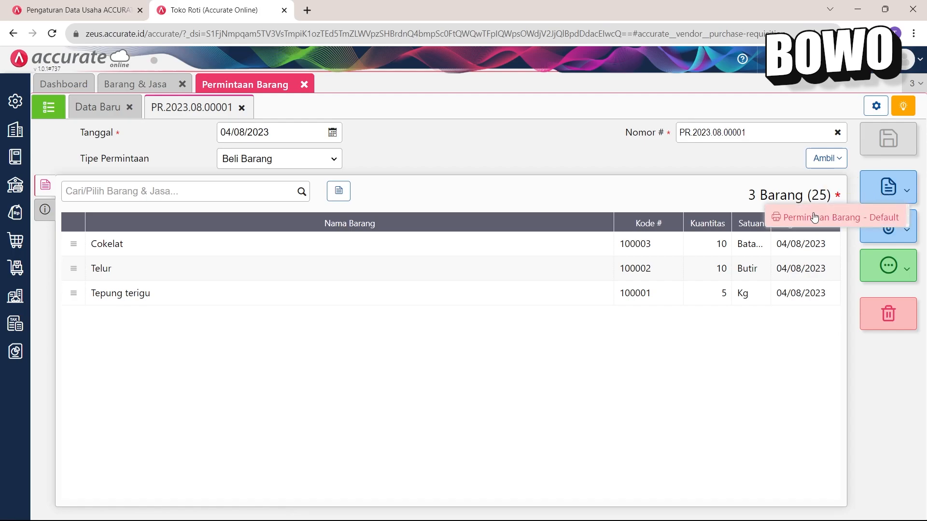
click(816, 218)
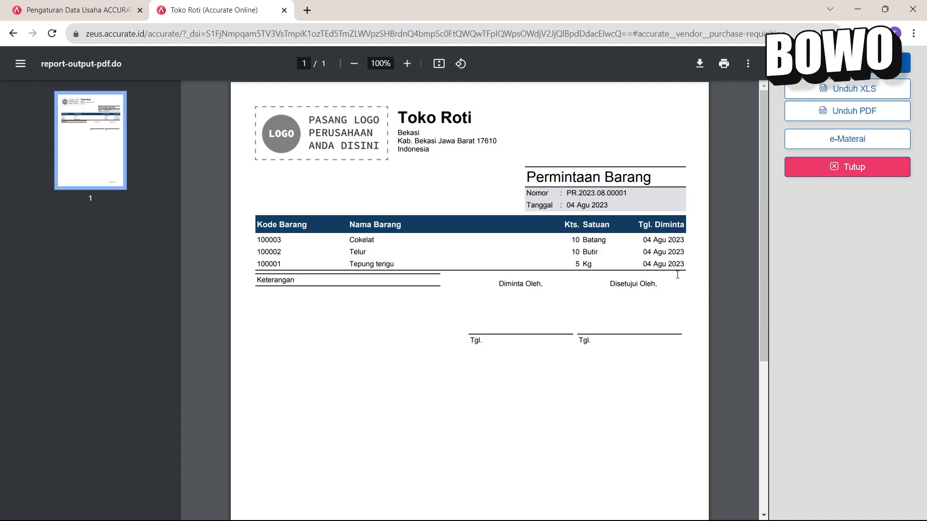
drag(399, 109, 476, 163)
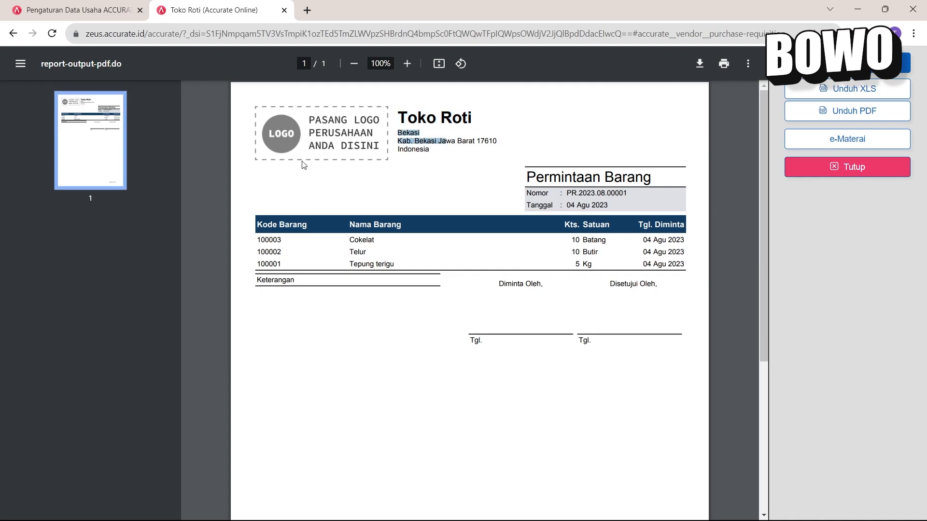
drag(525, 175, 699, 175)
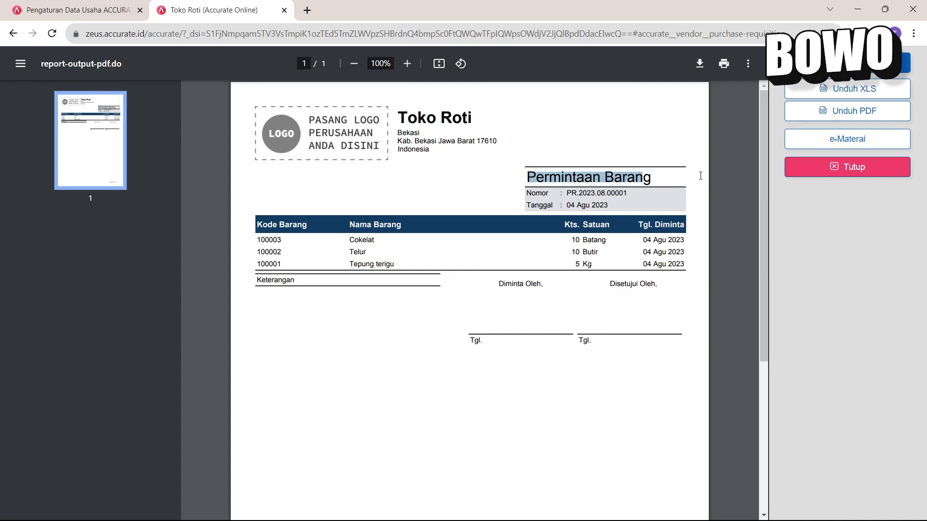
drag(345, 234, 405, 256)
drag(253, 236, 668, 271)
drag(589, 245, 606, 262)
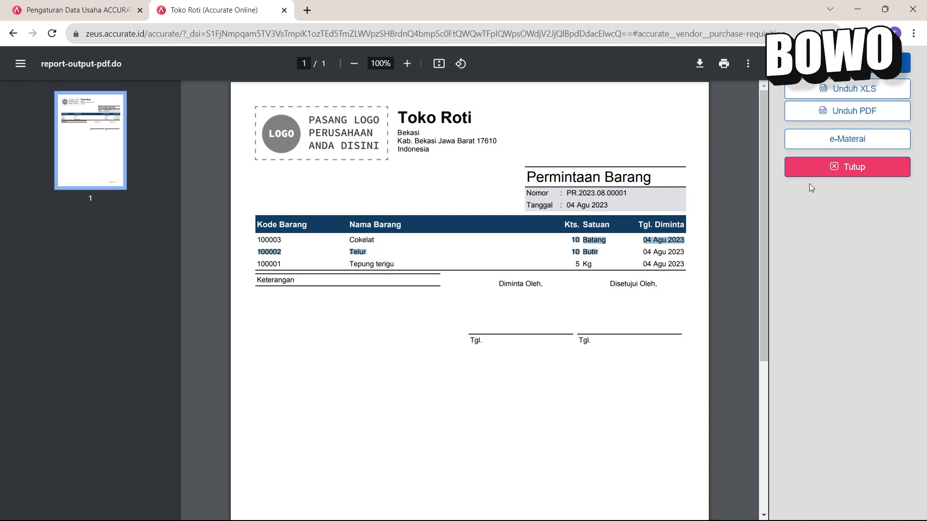
- Close the printout preview and start a new Pesanan Pembelian with PT. A as the Pemasok
click(816, 168)
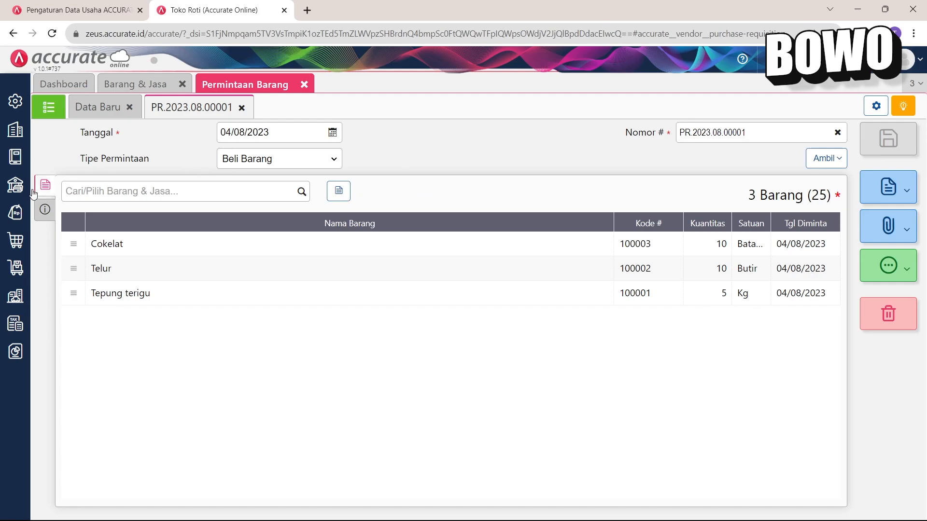
click(19, 248)
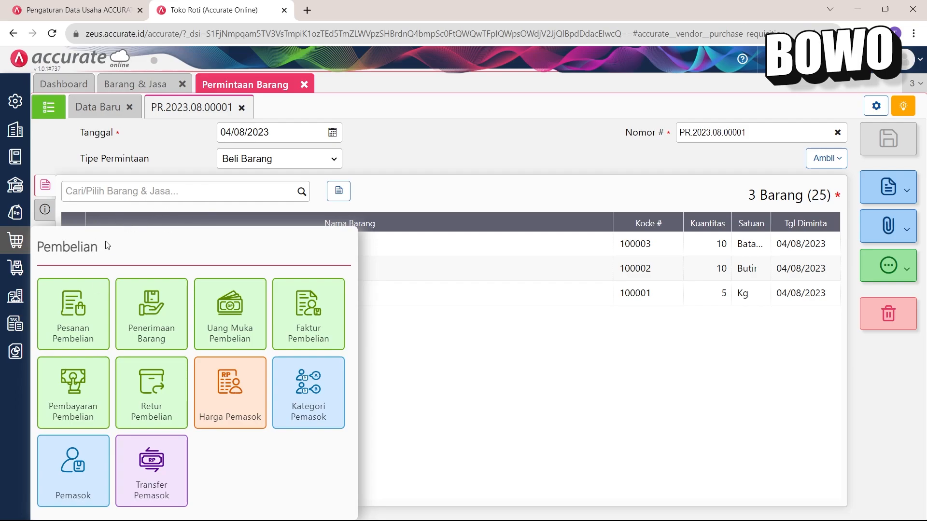
click(85, 302)
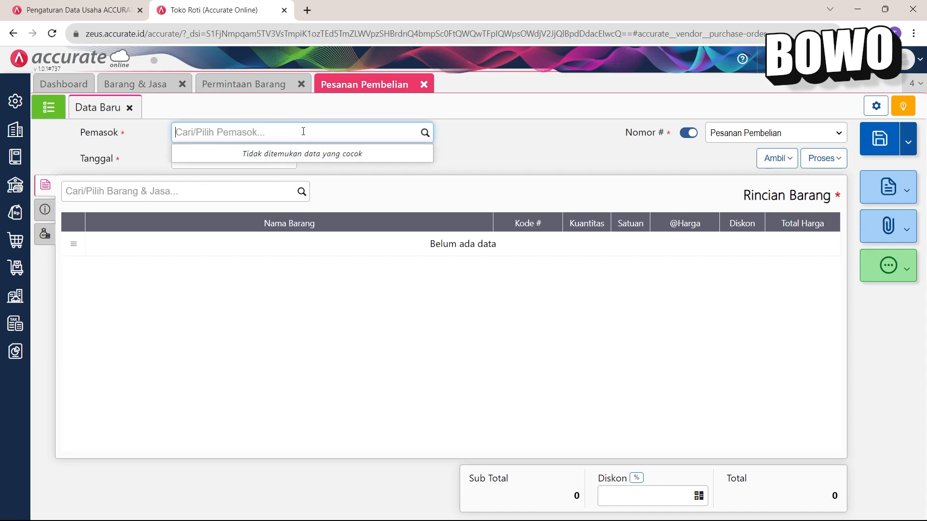
text(PT. A)
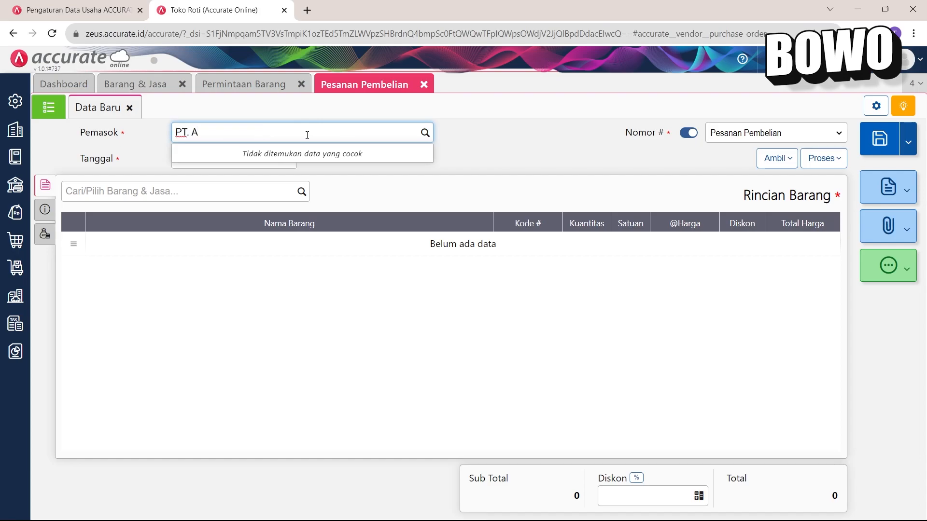
click(311, 175)
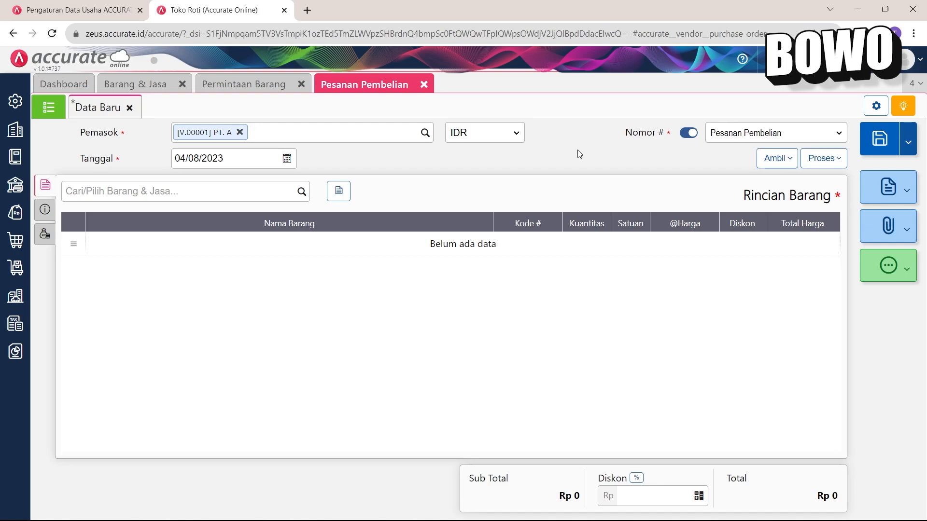
- Copy all items from the Permintaan Barang dated 04/08/2023 into the purchase order
click(774, 159)
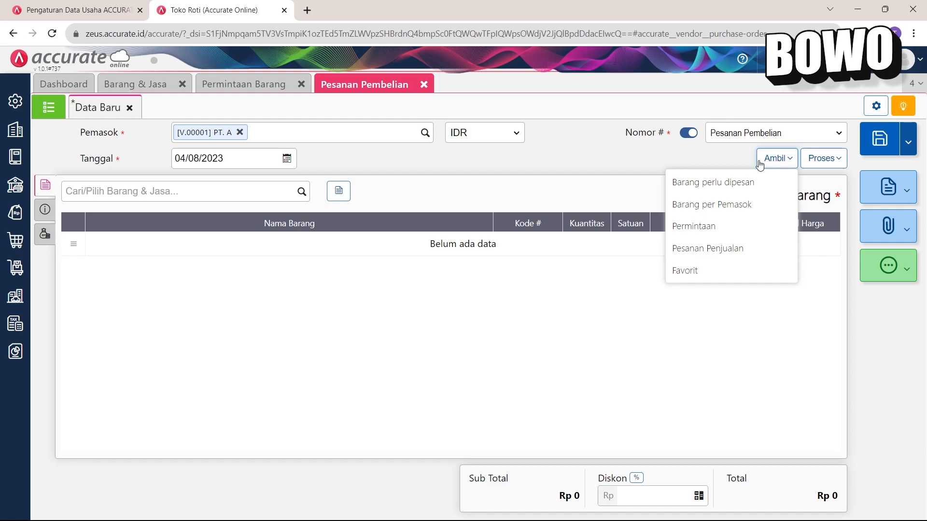
click(692, 227)
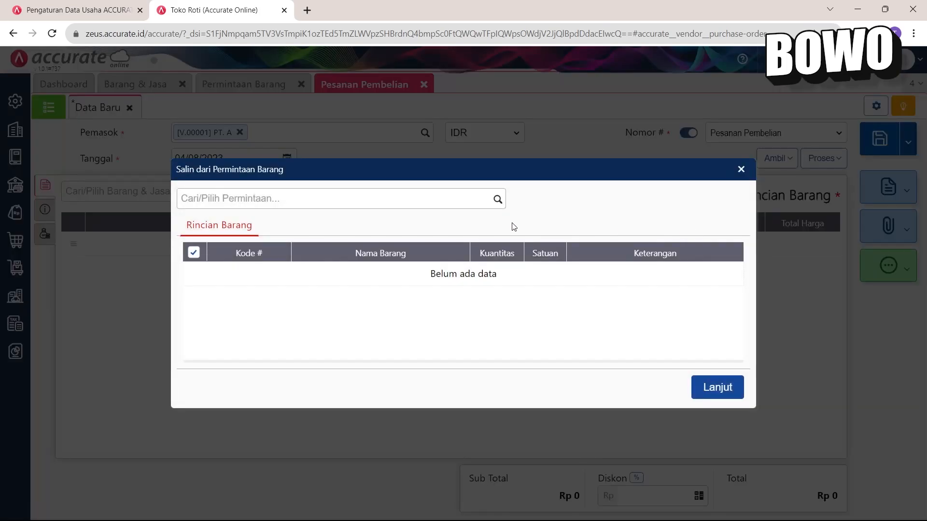
click(498, 207)
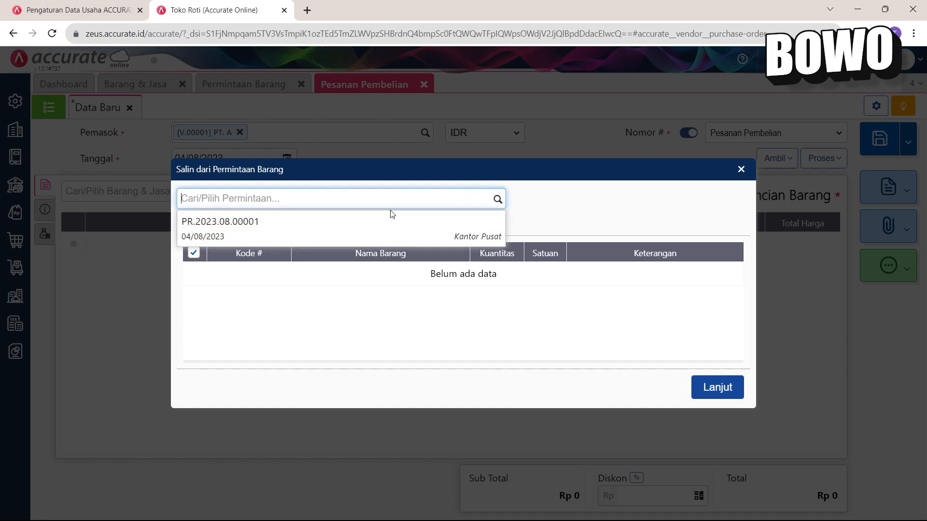
click(292, 227)
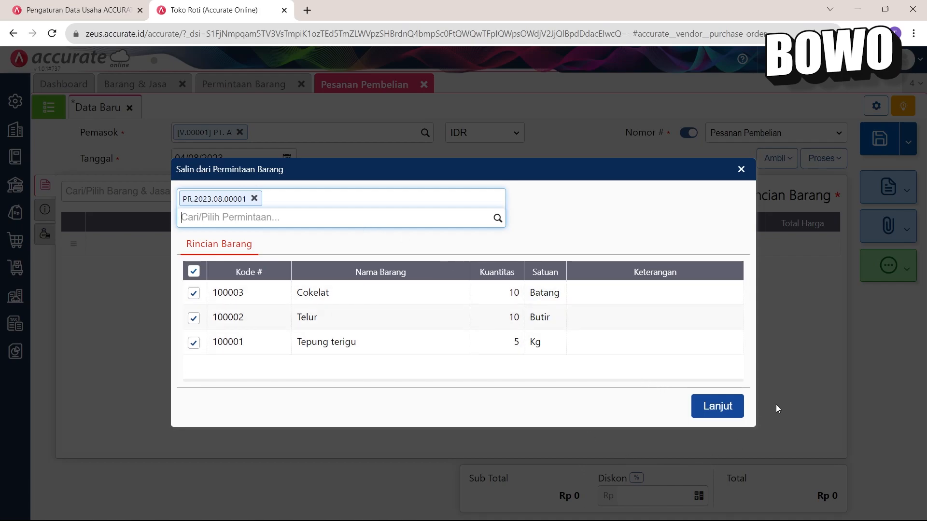
click(733, 407)
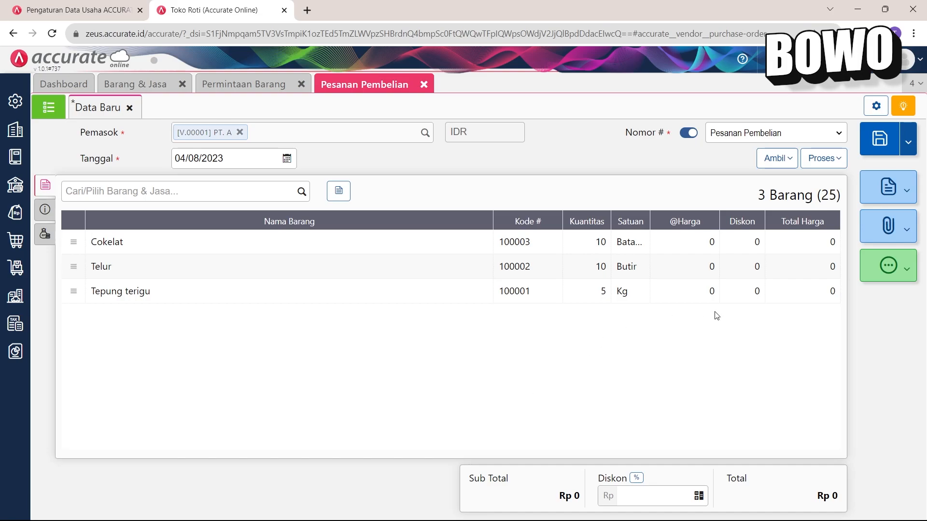
click(432, 257)
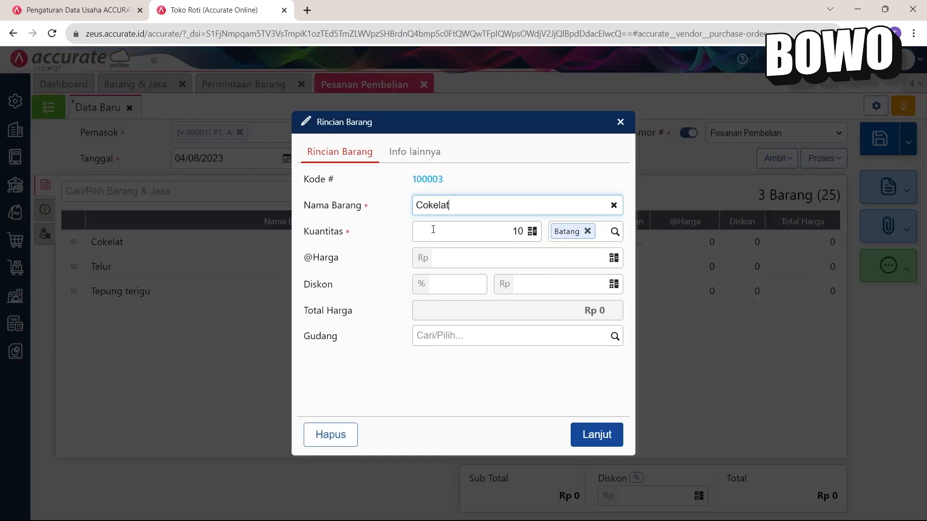
click(575, 263)
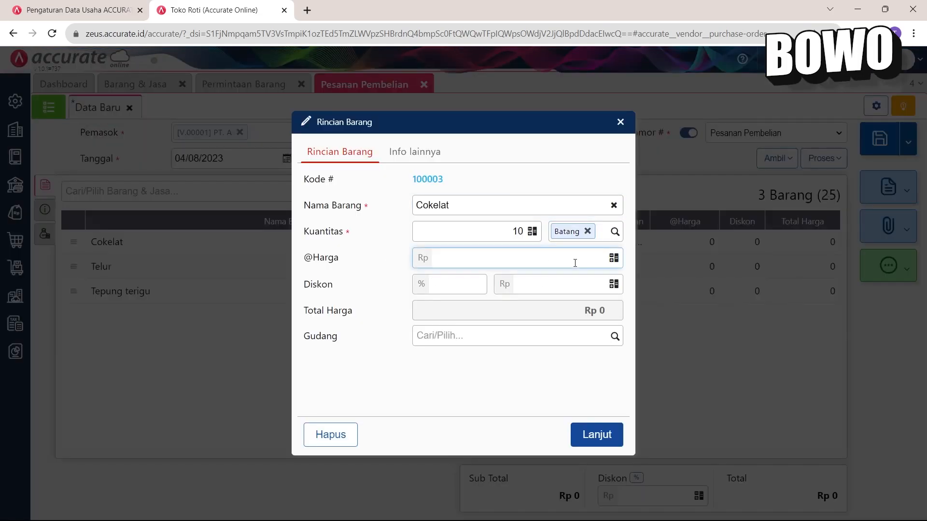
text(10.000)
click(567, 384)
click(607, 432)
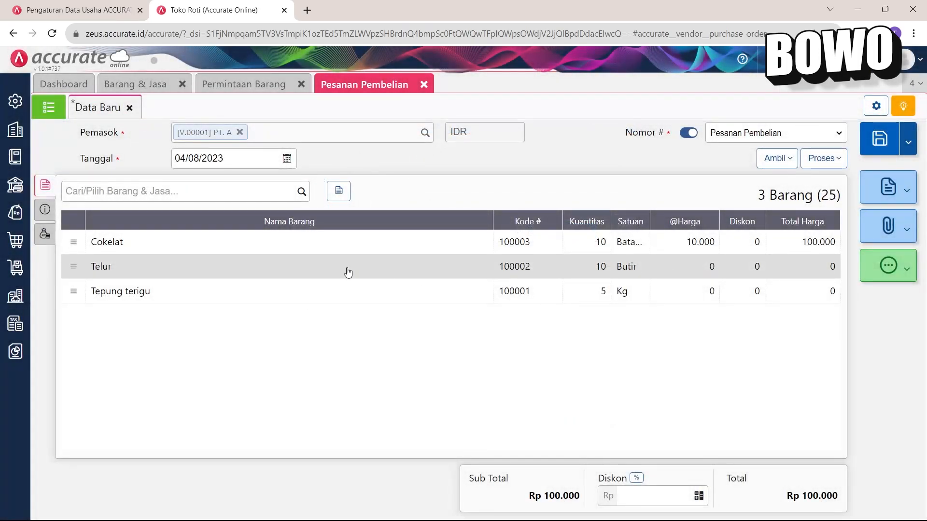
click(347, 267)
click(565, 261)
text(300)
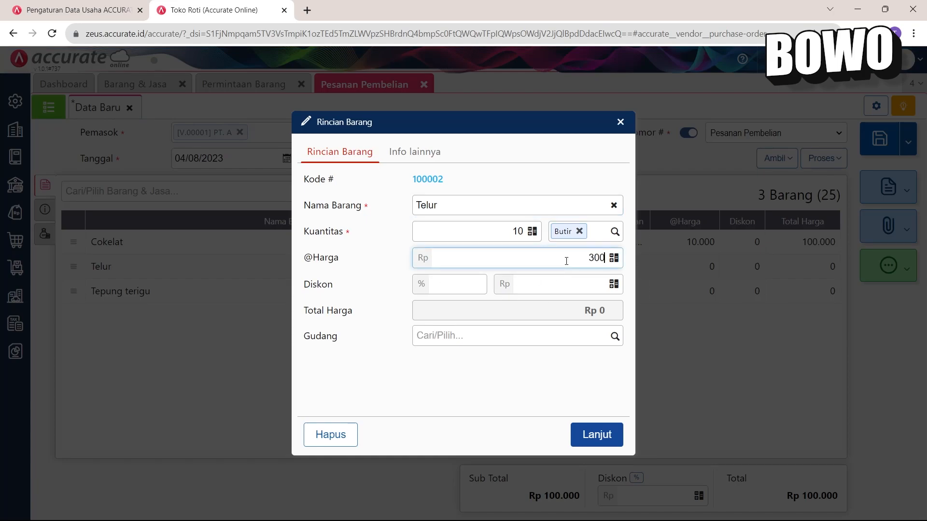
click(609, 426)
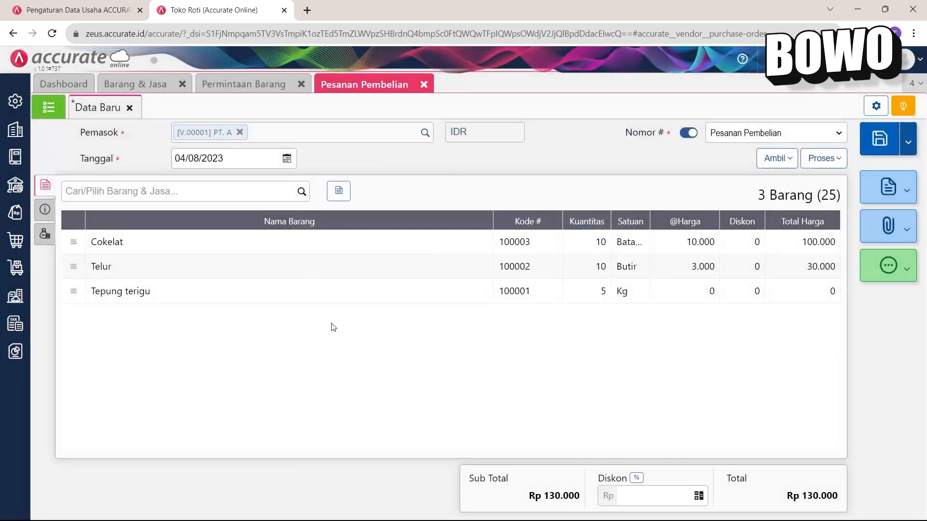
click(276, 289)
click(573, 259)
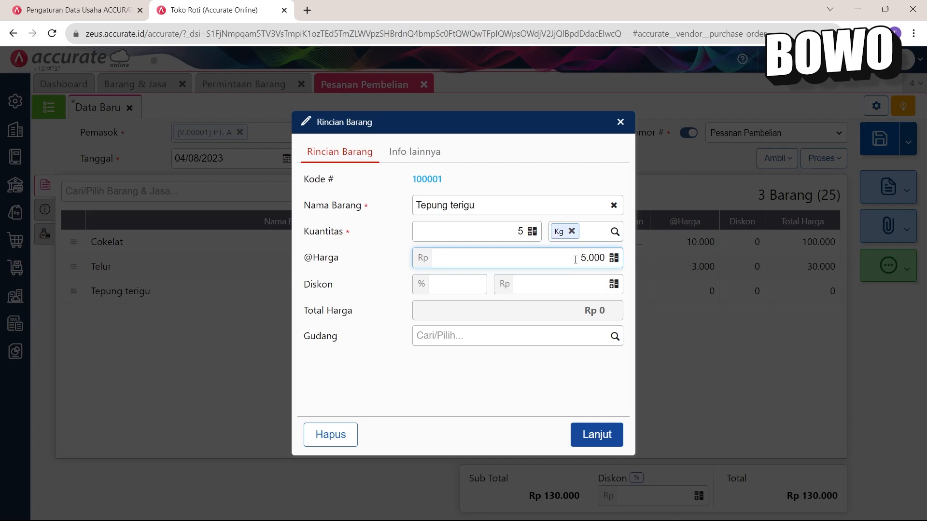
text(5000)
click(591, 425)
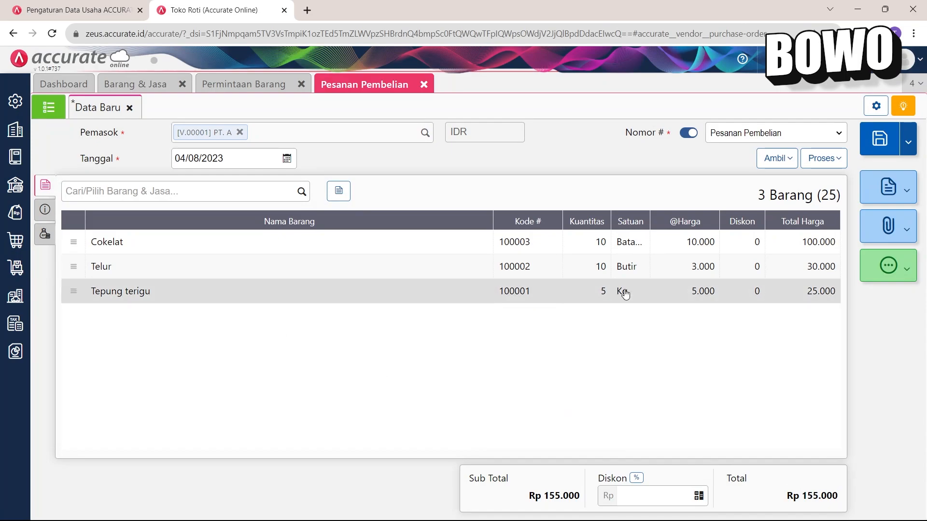
- Fill the purchase order's Alamat Kirim with the company's stored address and save the order
click(52, 212)
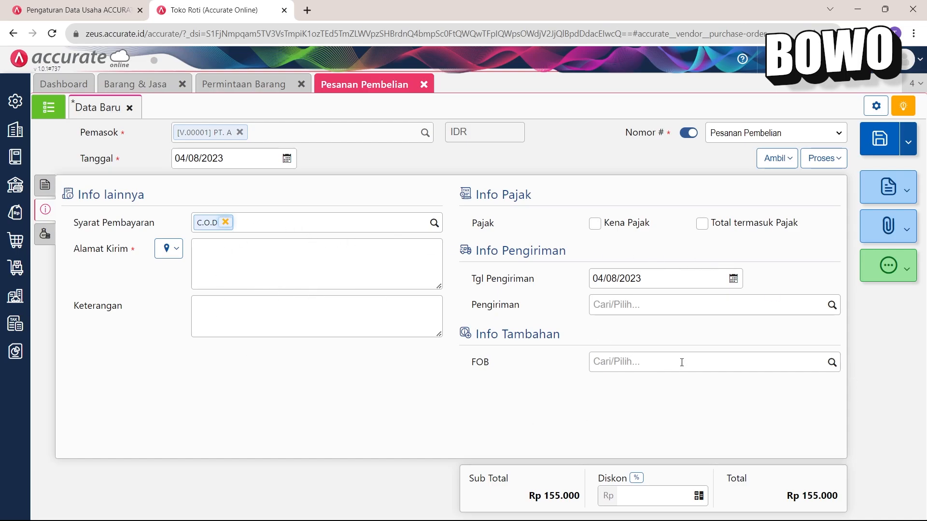
click(167, 248)
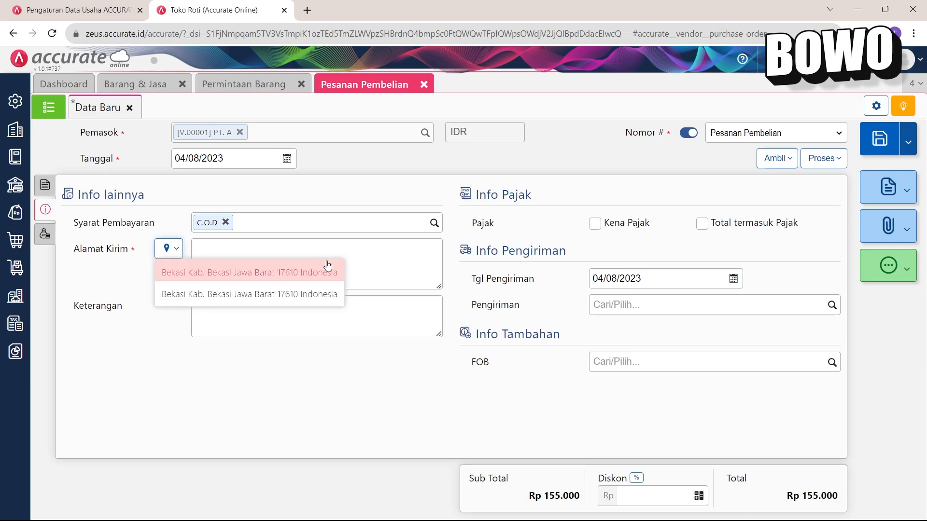
click(278, 272)
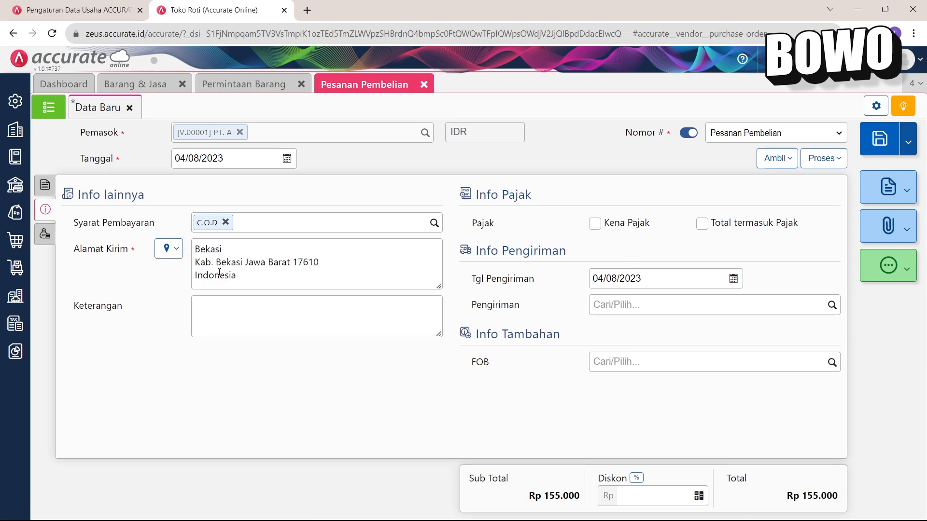
click(167, 248)
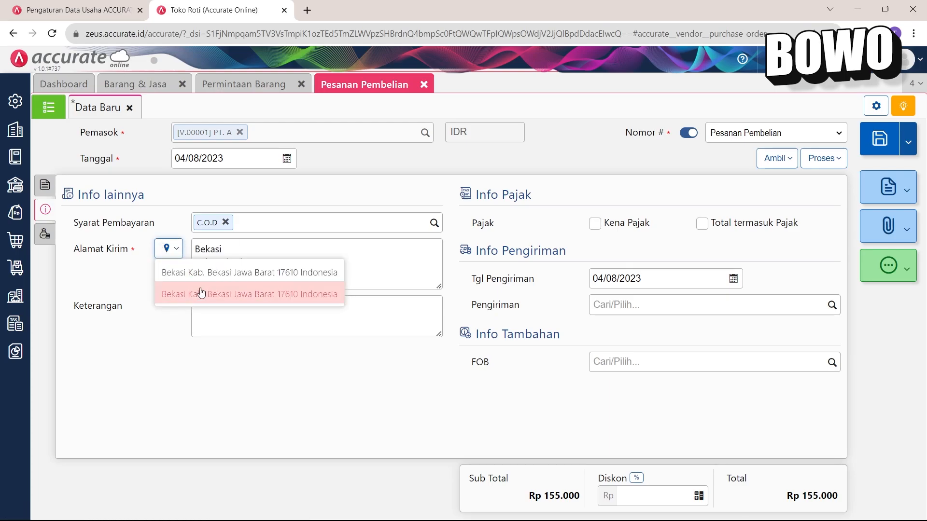
click(214, 289)
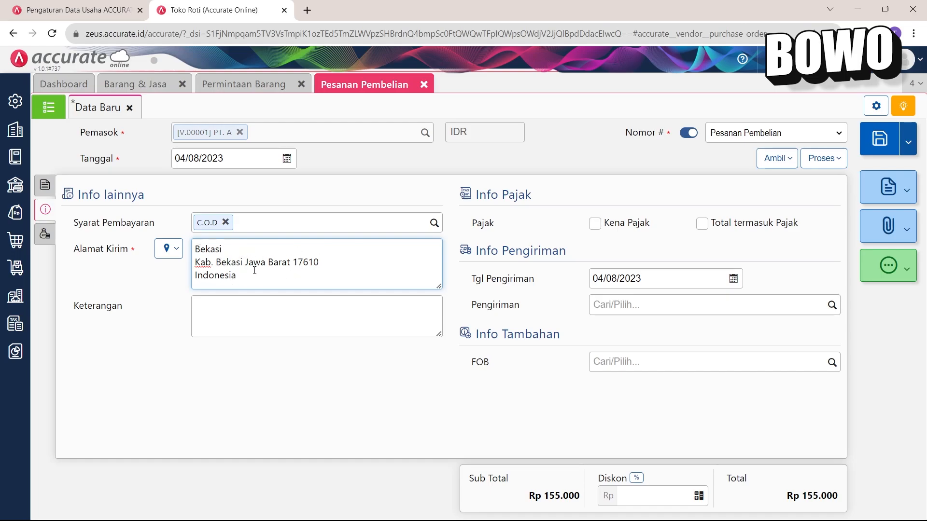
click(873, 151)
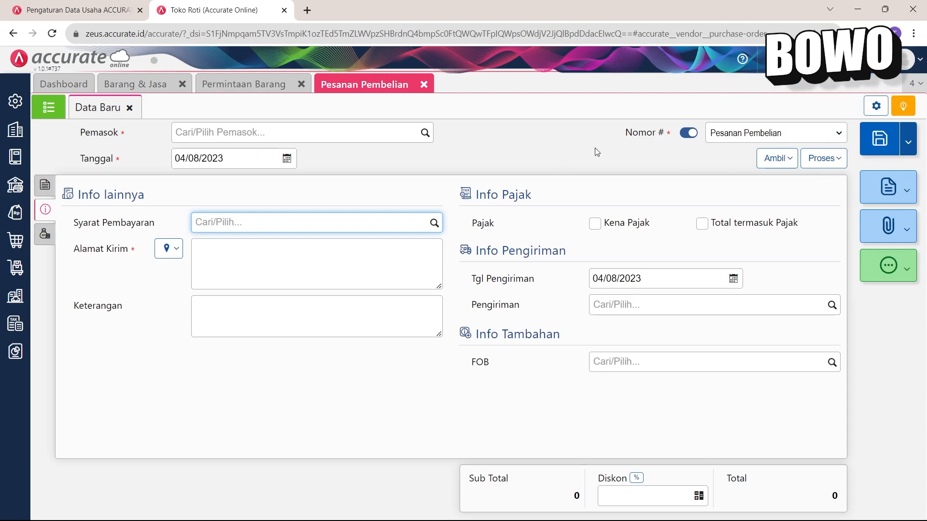
- Close the Pesanan Pembelian and Permintaan Barang forms, and refresh the Barang & Jasa list to check the item stock
click(423, 87)
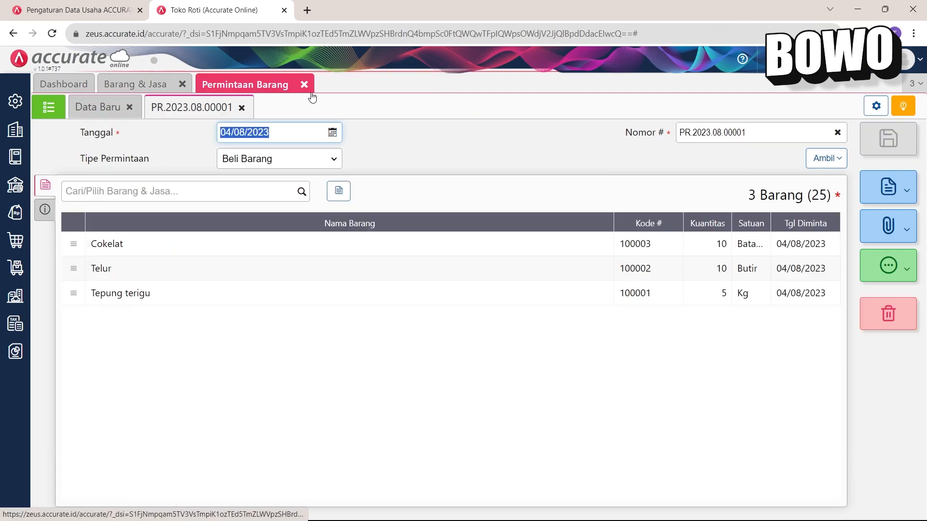
click(305, 88)
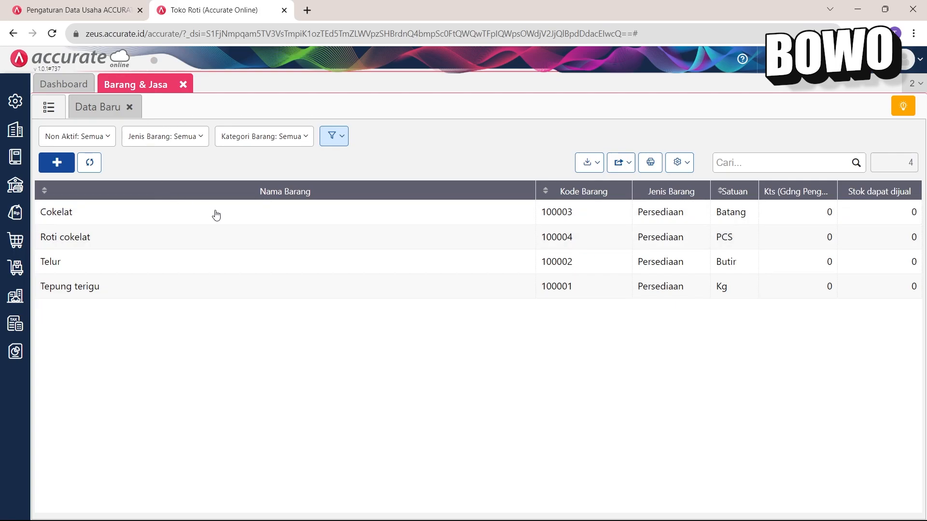
click(86, 162)
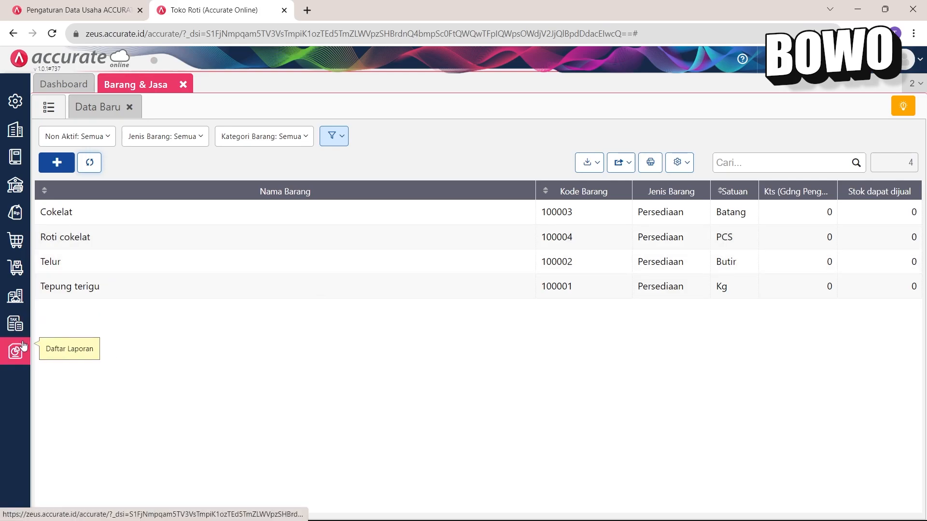
click(103, 109)
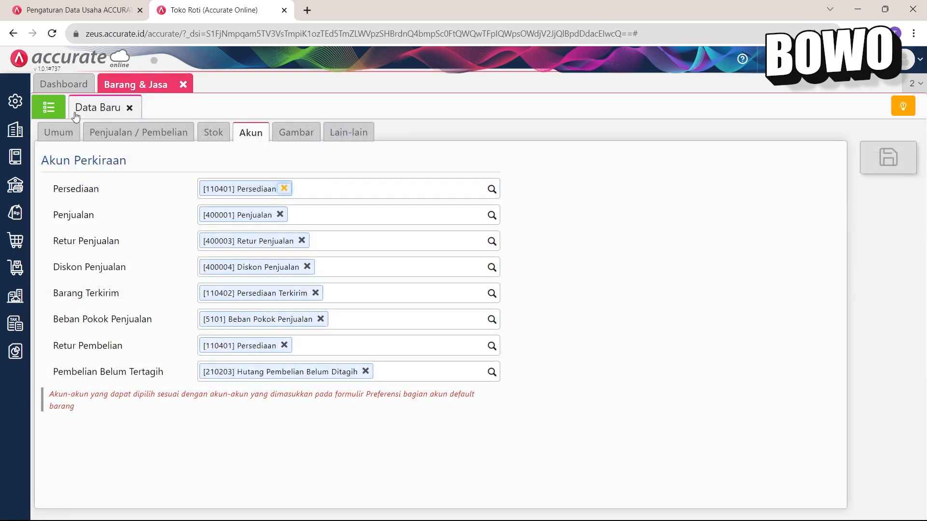
click(47, 107)
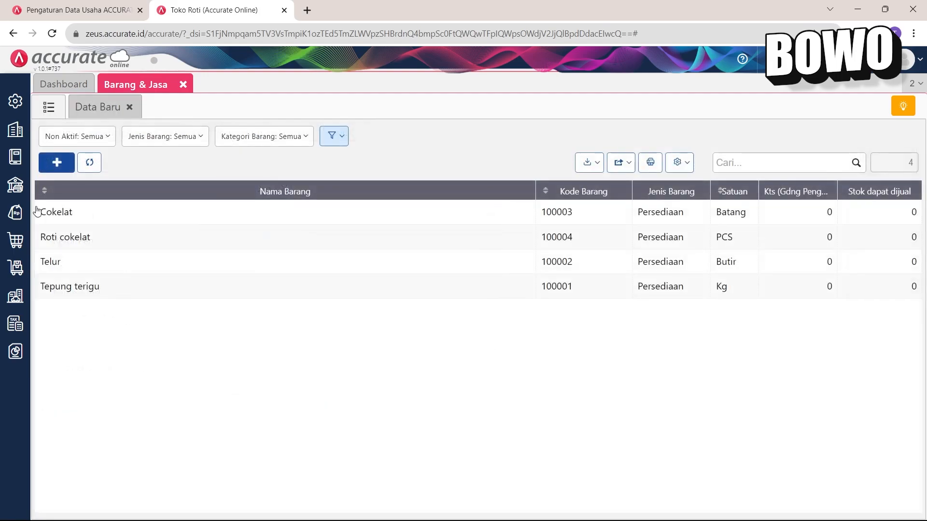
- Start a new Penerimaan Barang with PT. A as the Terima dari supplier
click(3, 249)
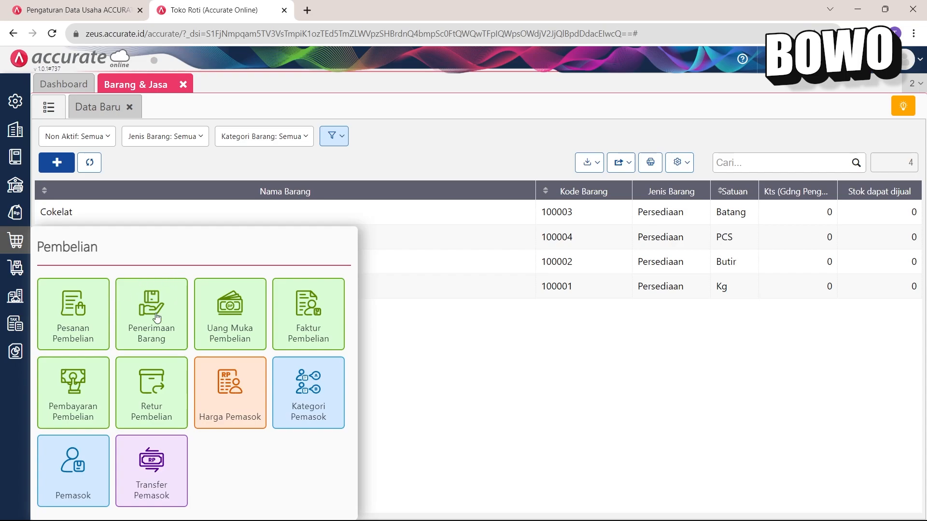
click(144, 303)
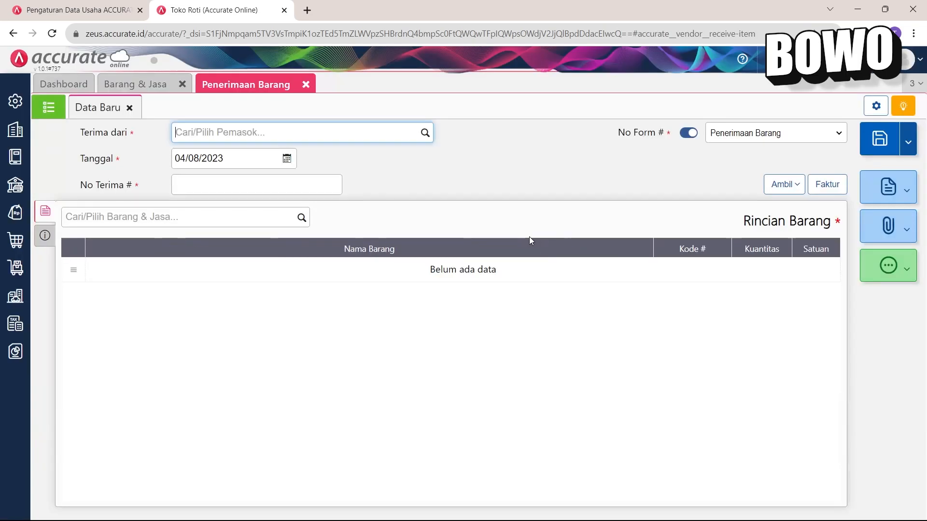
click(425, 136)
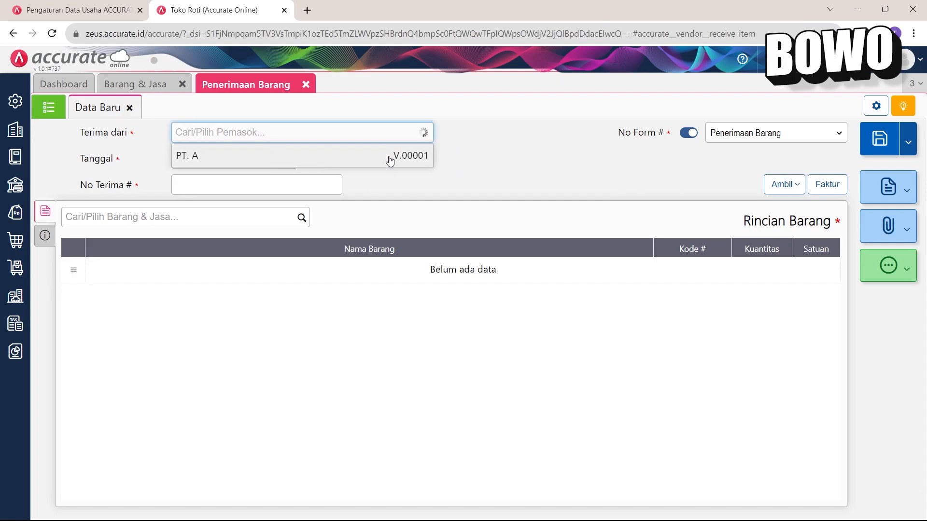
click(325, 157)
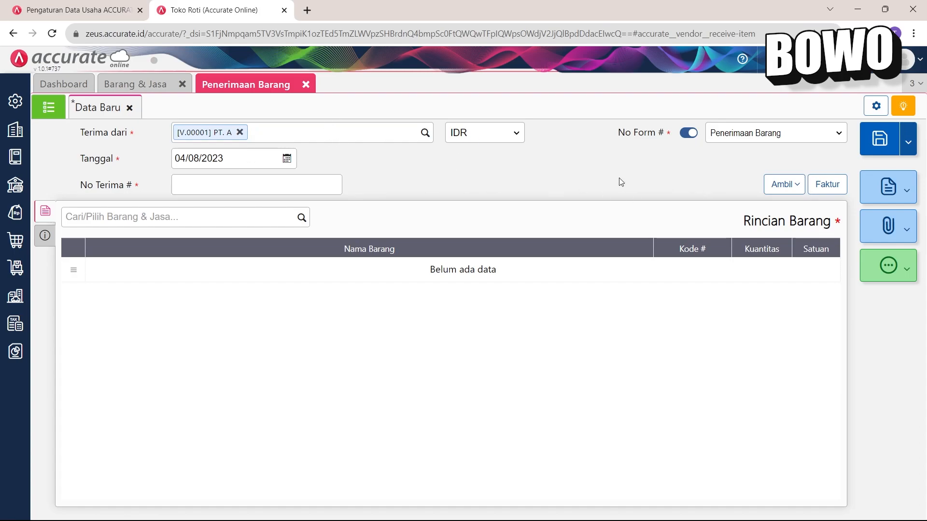
click(797, 189)
click(757, 206)
click(594, 319)
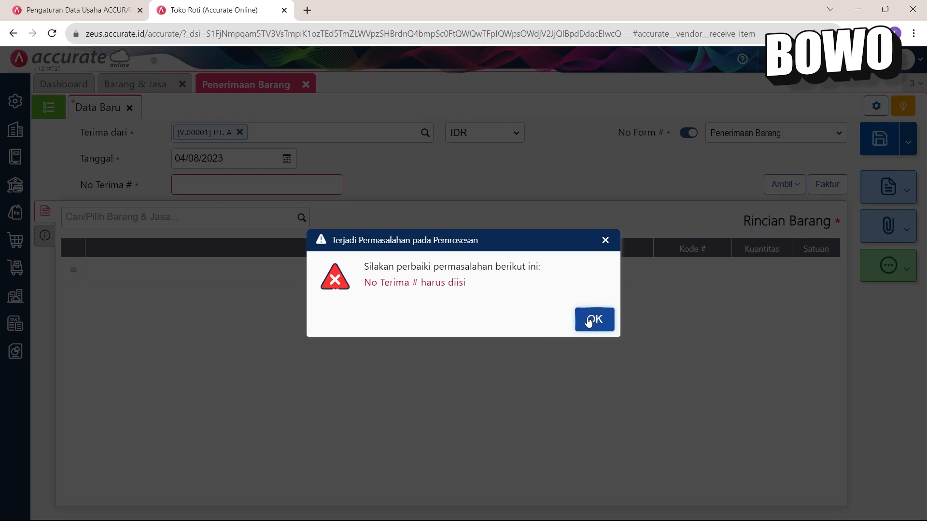
- Enter 212312356 as the No Terima # of the goods receipt
click(244, 184)
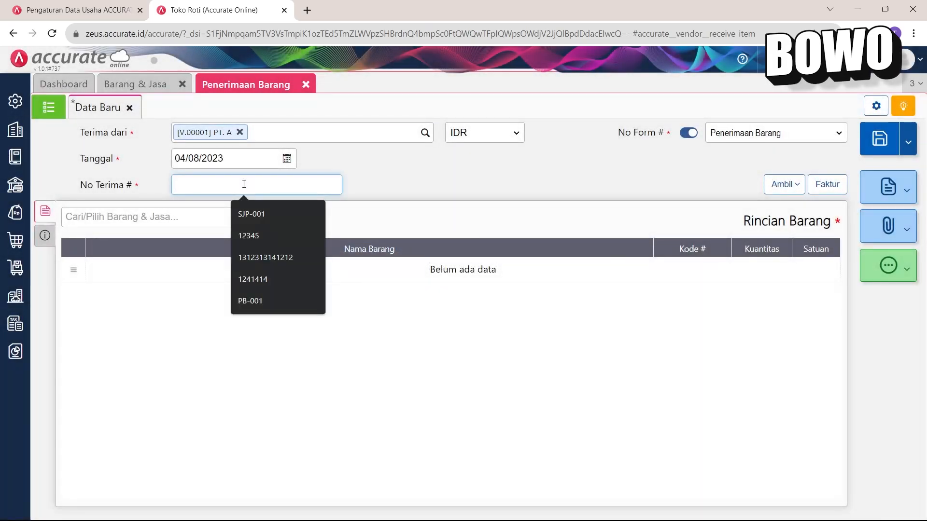
text(212312356)
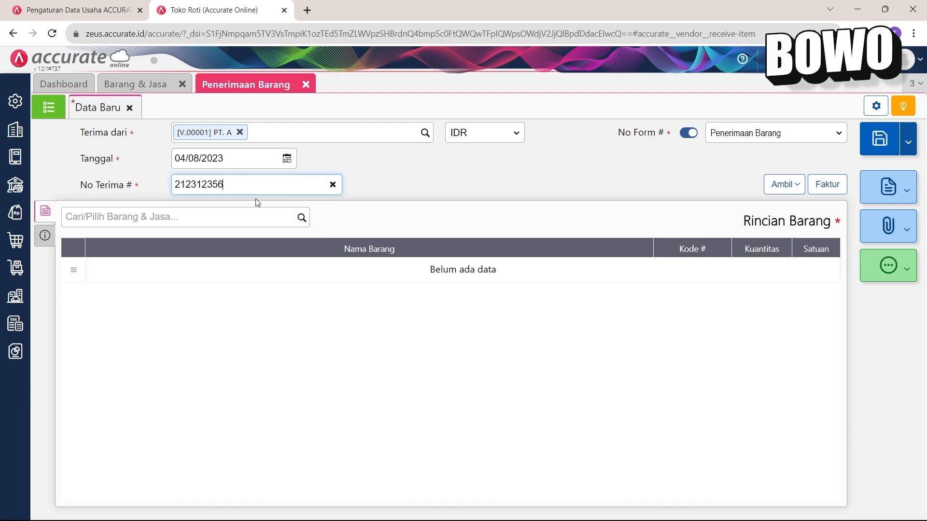
drag(73, 189, 137, 191)
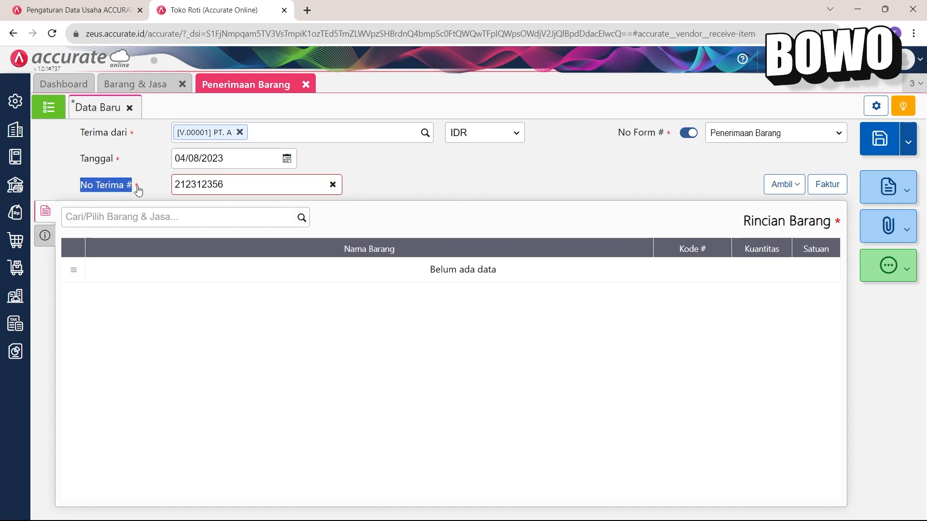
drag(608, 135, 647, 161)
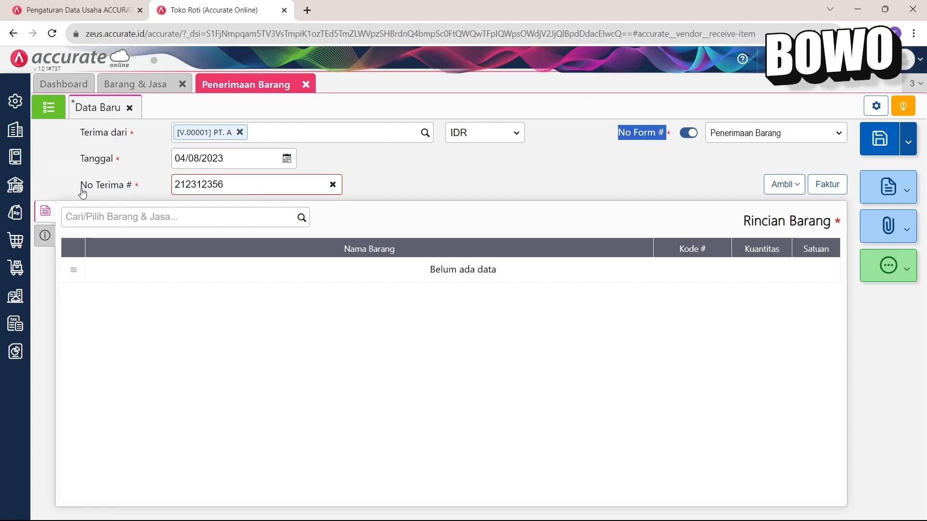
drag(77, 185, 153, 193)
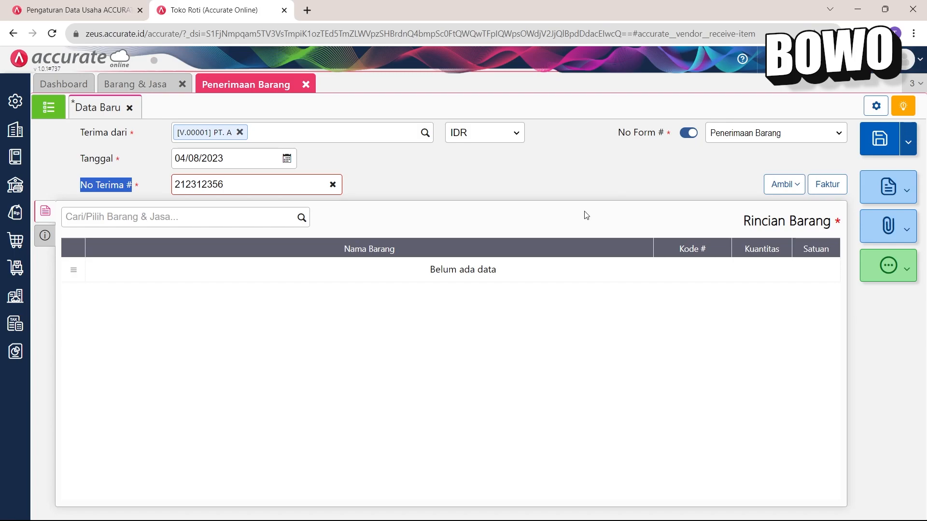
- Copy the Cokelat, Telur and Tepung terigu lines from PT. A's Pesanan Pembelian into the goods receipt
click(790, 183)
click(703, 217)
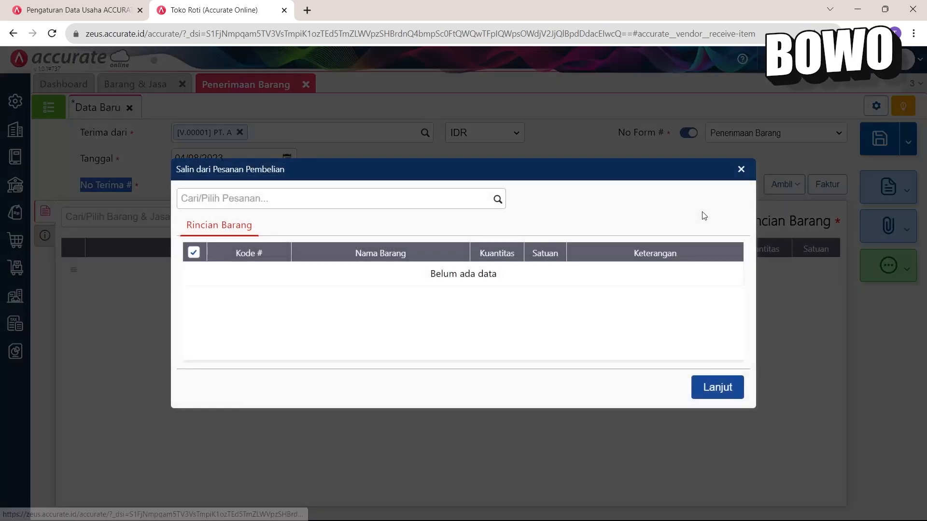
click(499, 202)
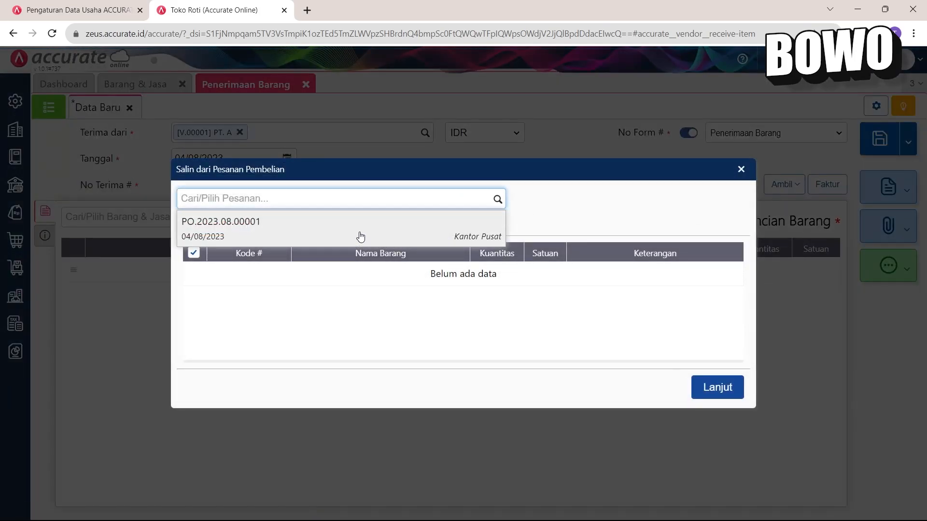
click(502, 239)
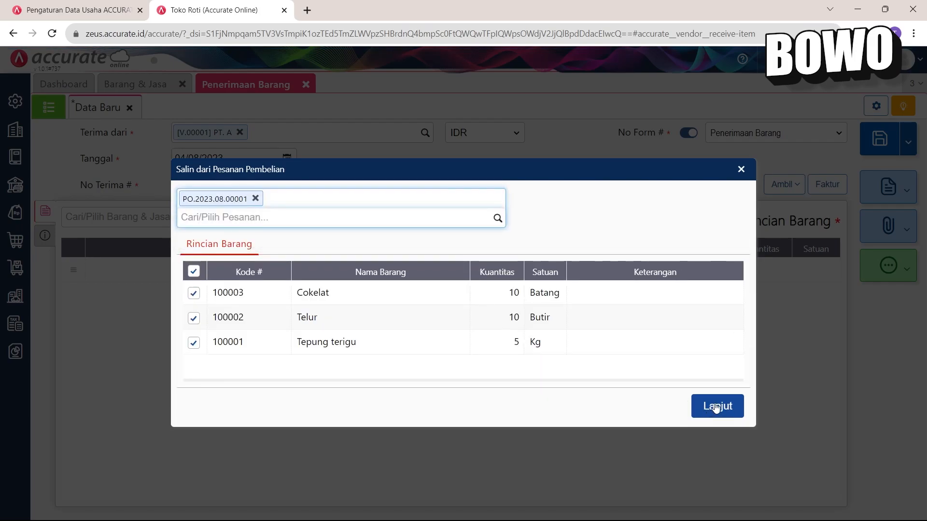
click(714, 404)
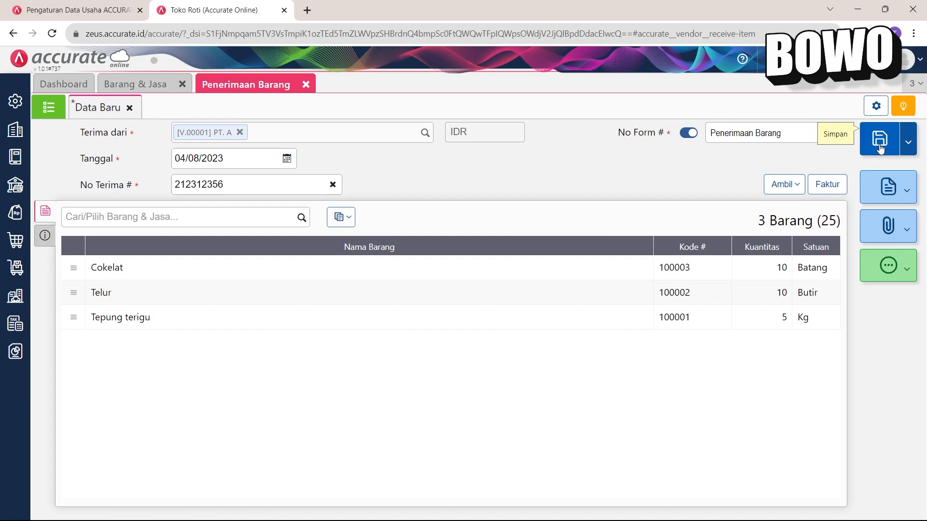
- Display the Neraca (Induk Skontro) financial report as of 04/08/2023
click(16, 352)
click(67, 386)
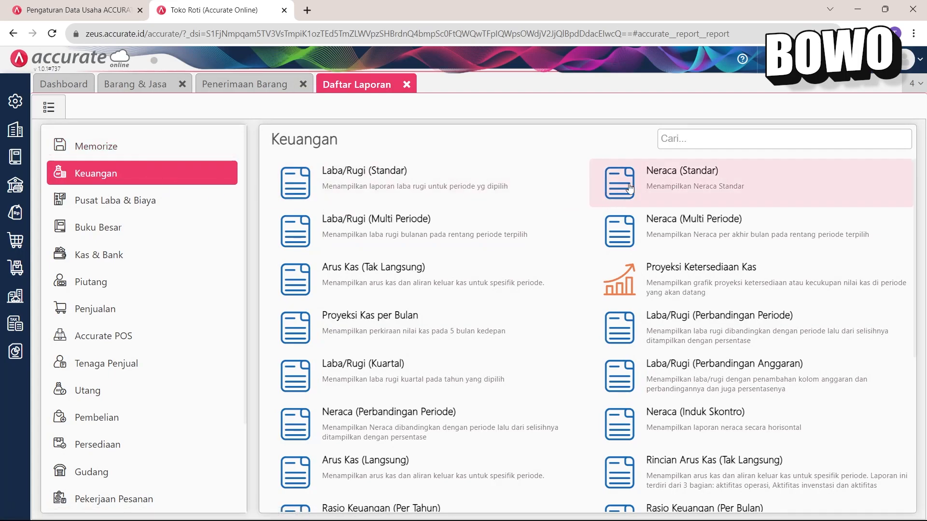
scroll(723, 257, down, 1)
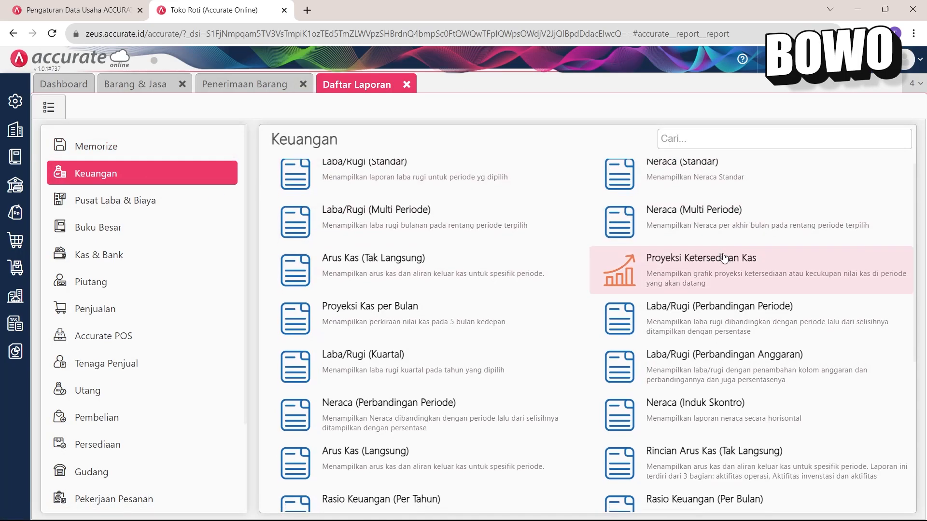
click(717, 375)
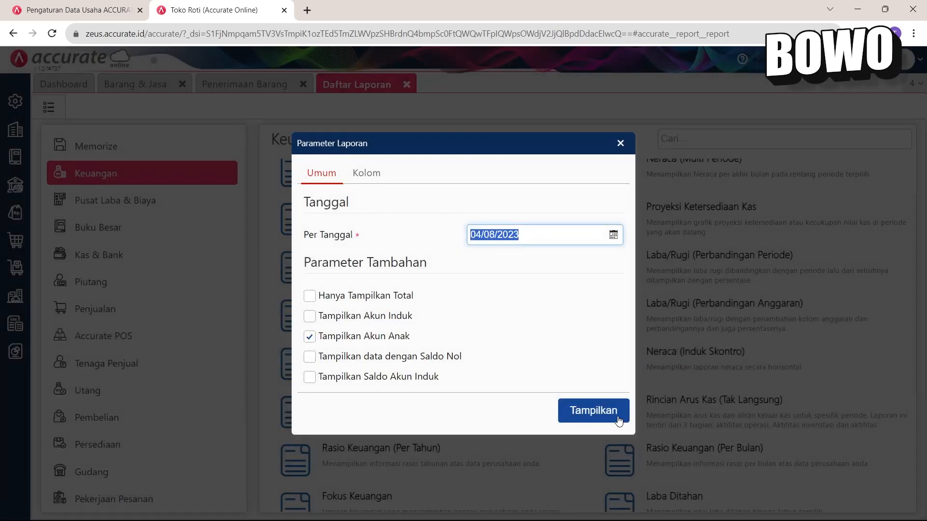
click(618, 416)
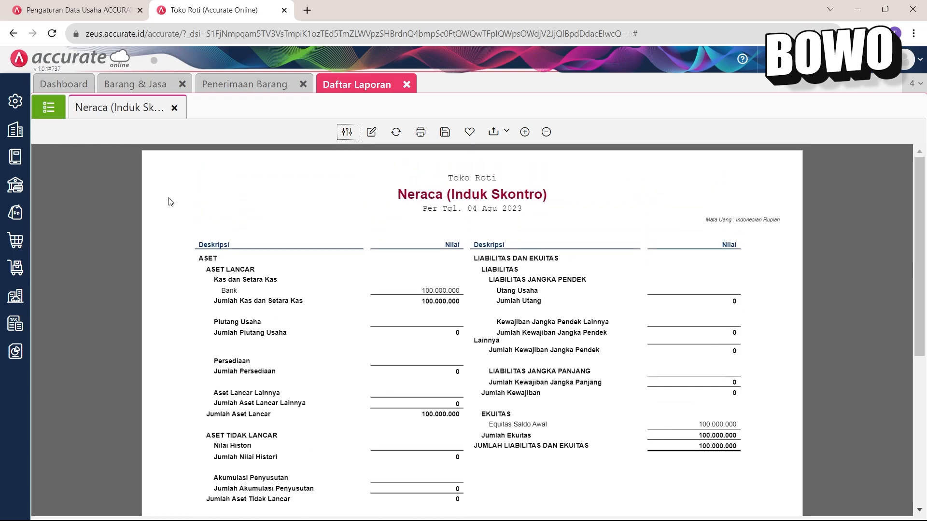
- Display the Kartu Stok Persediaan report for Cokelat, Telur and Tepung terigu from 01/08/2023 to 04/08/2023 and review its pages
click(63, 115)
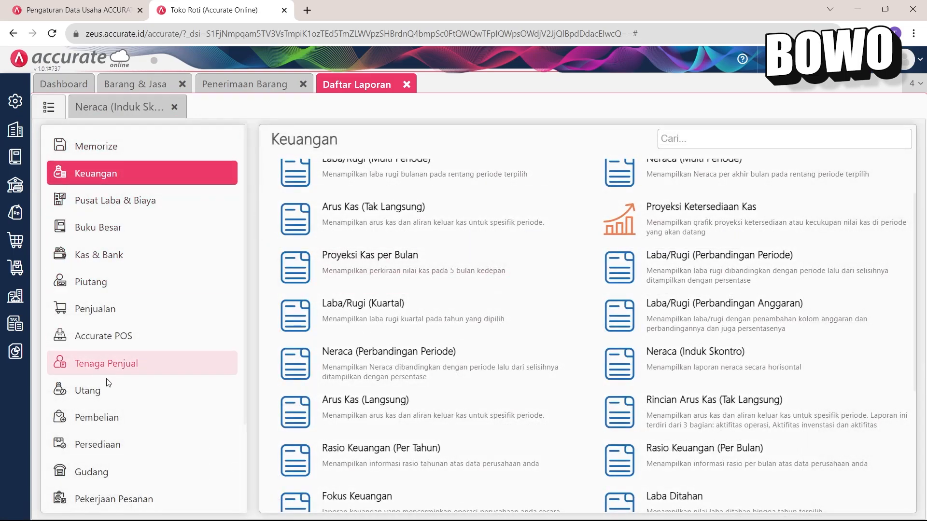
click(123, 443)
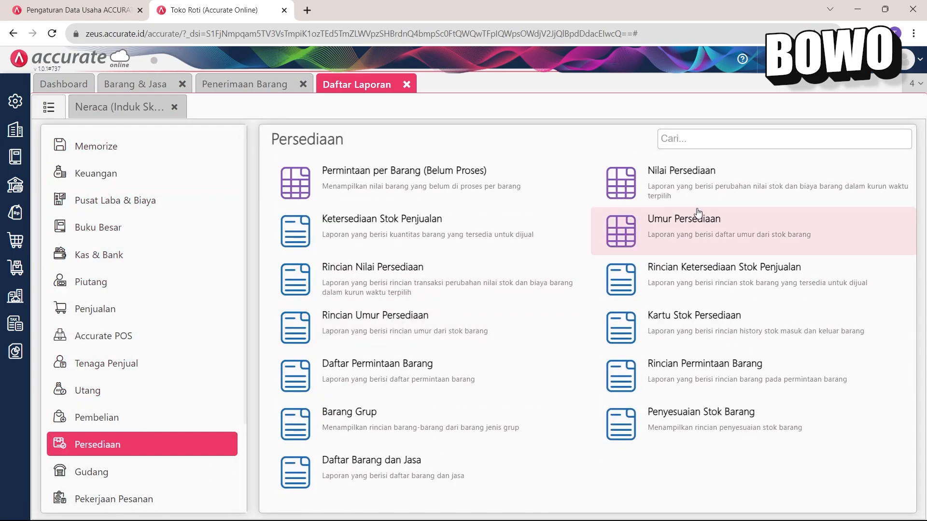
click(369, 260)
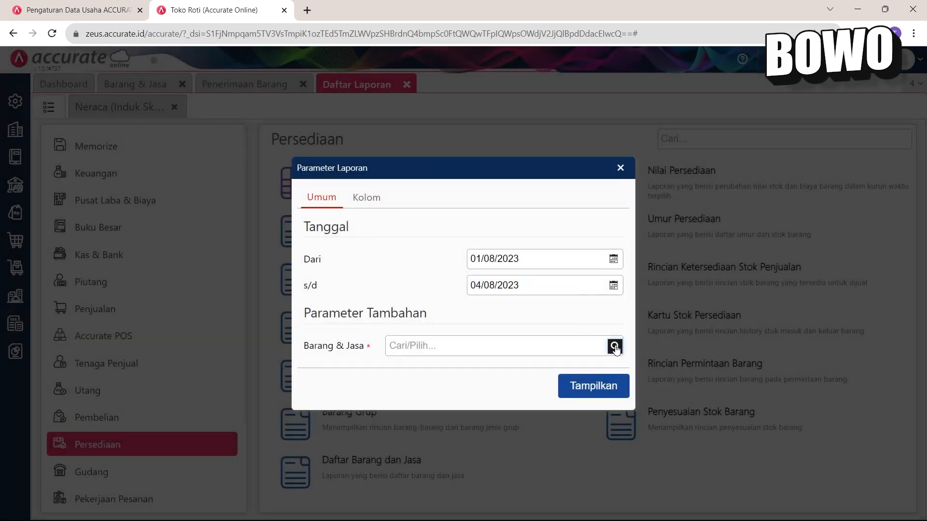
click(615, 346)
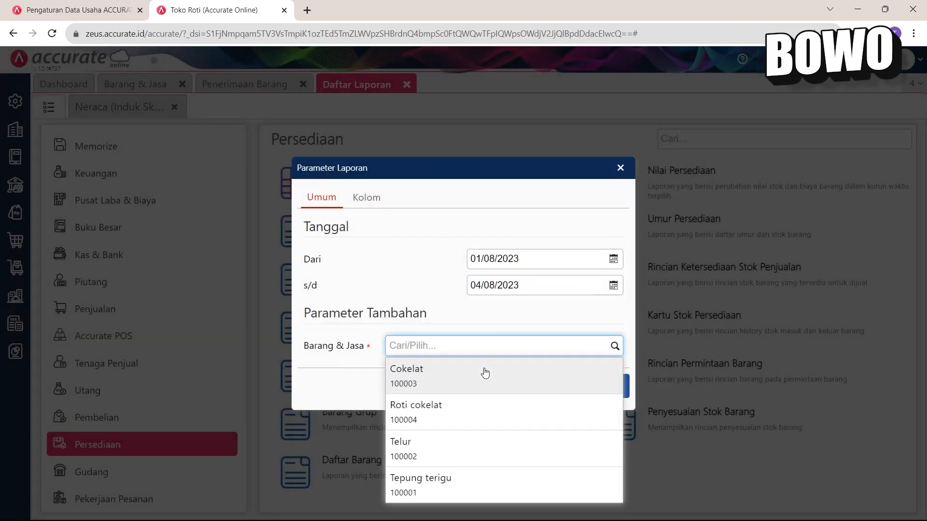
click(485, 373)
click(614, 365)
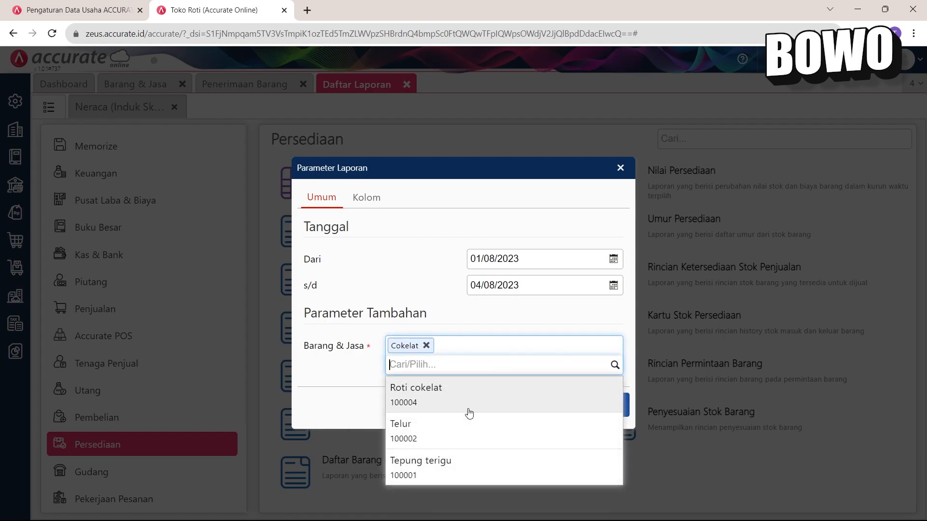
click(467, 424)
click(614, 364)
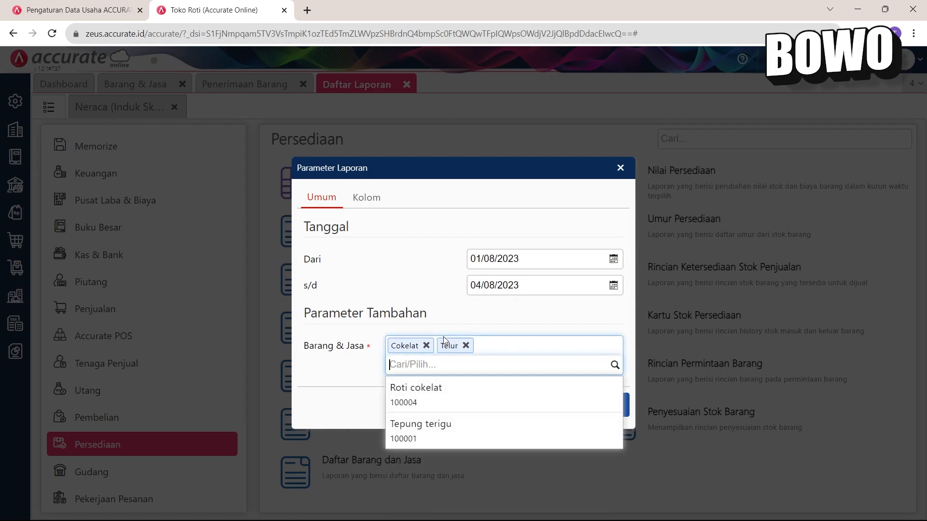
click(566, 430)
click(594, 404)
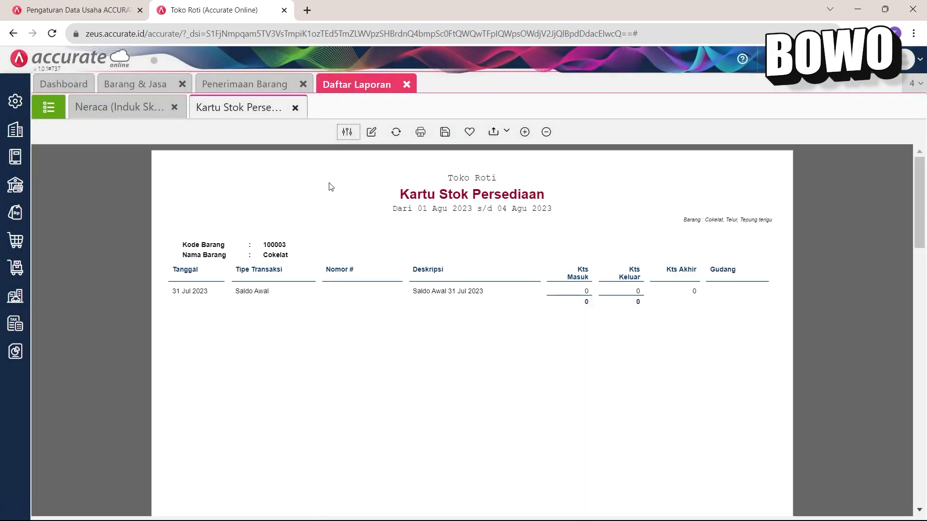
scroll(404, 251, down, 16)
scroll(404, 252, up, 16)
- Return to the unsaved Penerimaan Barang from PT. A and save it
click(252, 84)
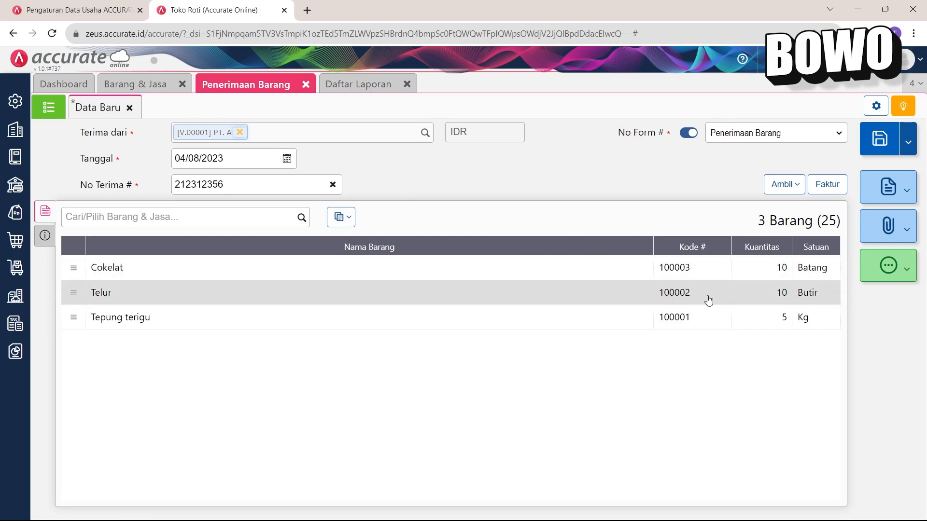
click(869, 139)
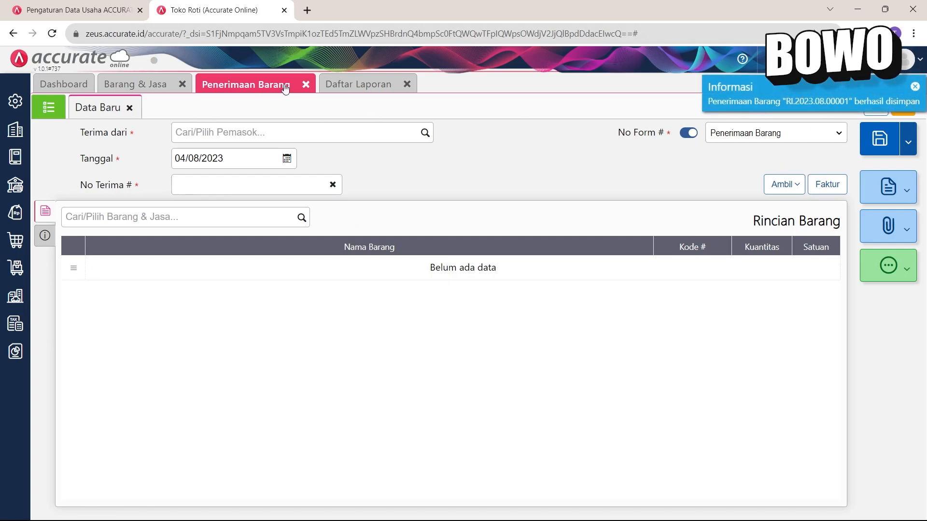
- Refresh the Neraca (Induk Skontro) report and check the Bahan baku value under Persediaan
click(338, 84)
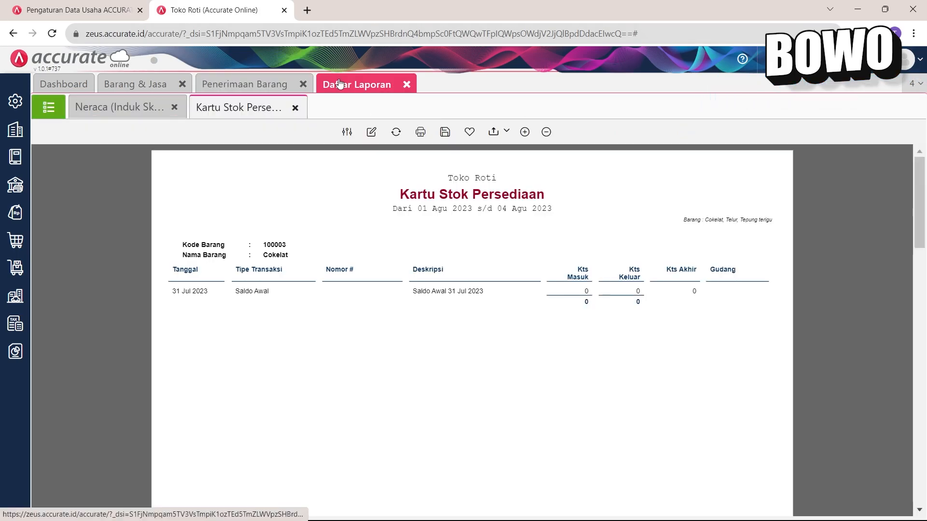
click(128, 109)
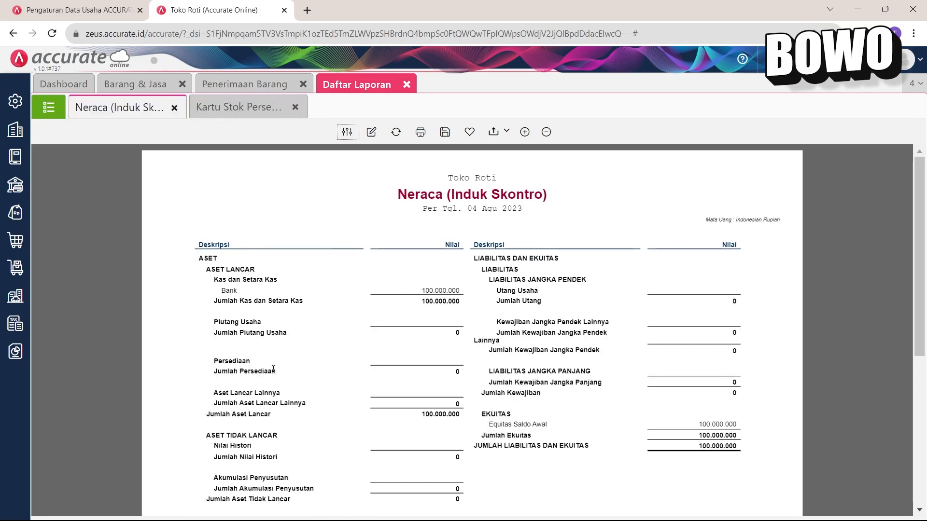
drag(215, 364, 250, 362)
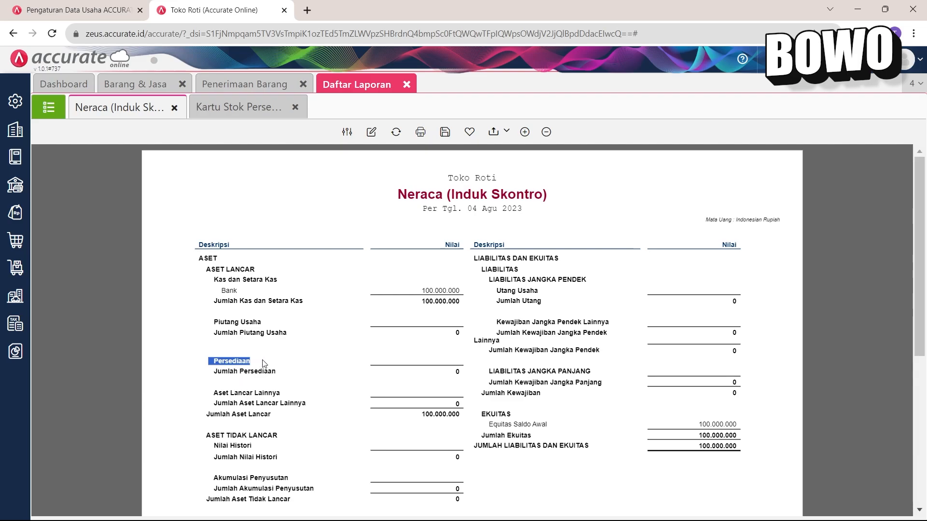
click(396, 132)
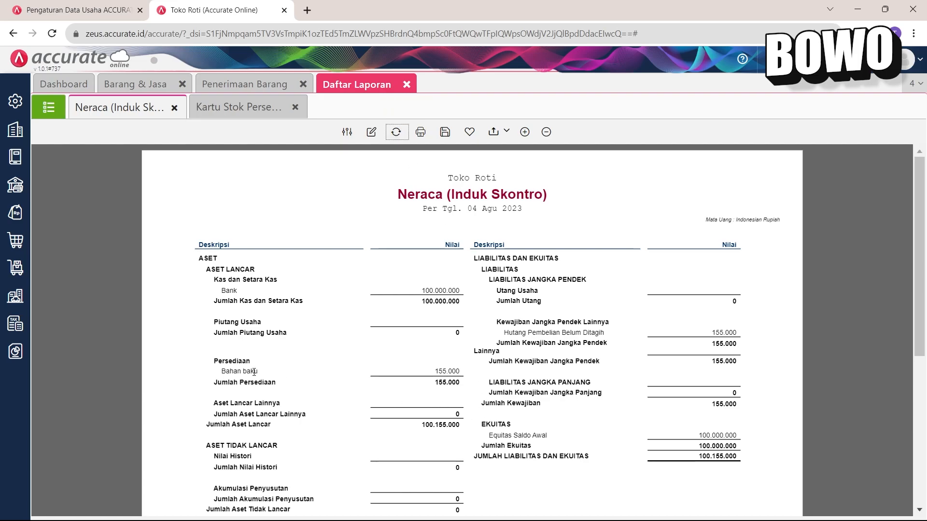
drag(222, 371, 343, 369)
drag(424, 371, 486, 377)
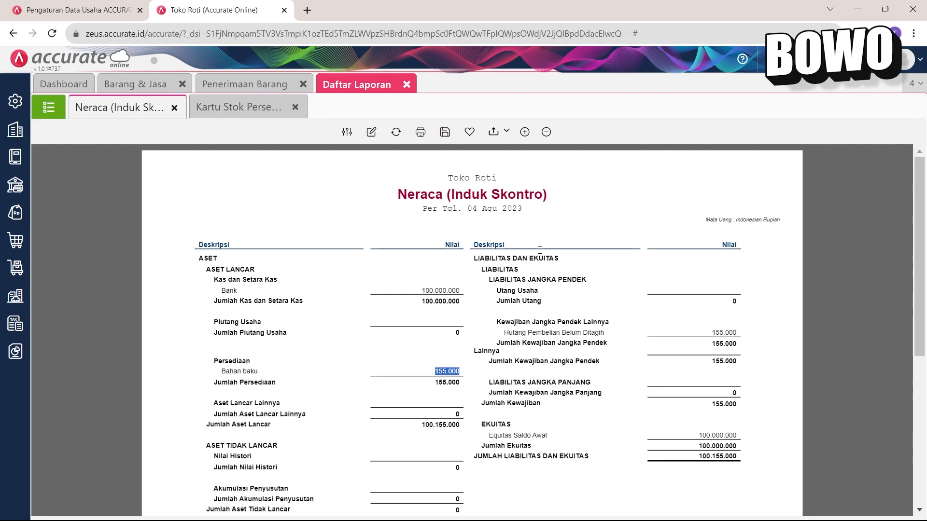
- Refresh the Kartu Stok Persediaan report and check Cokelat's Saldo Awal and Penerimaan Barang entries
click(263, 108)
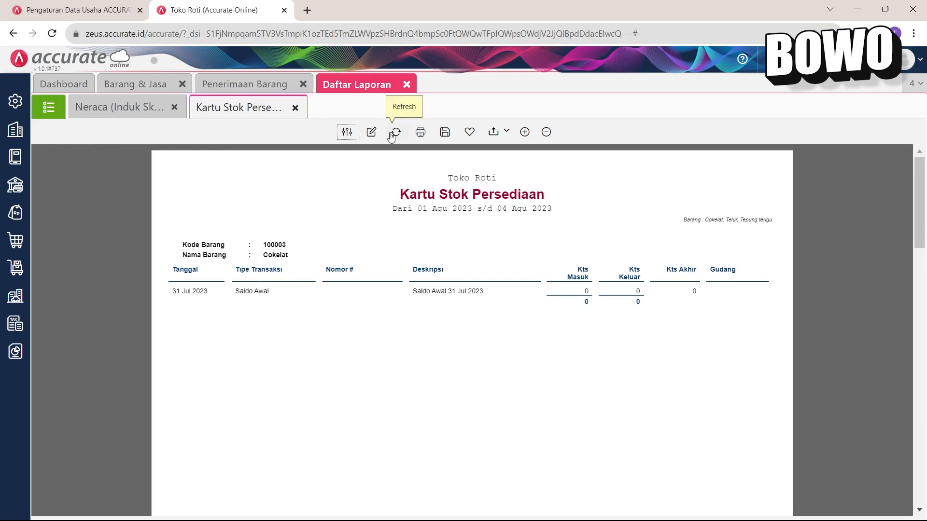
click(392, 134)
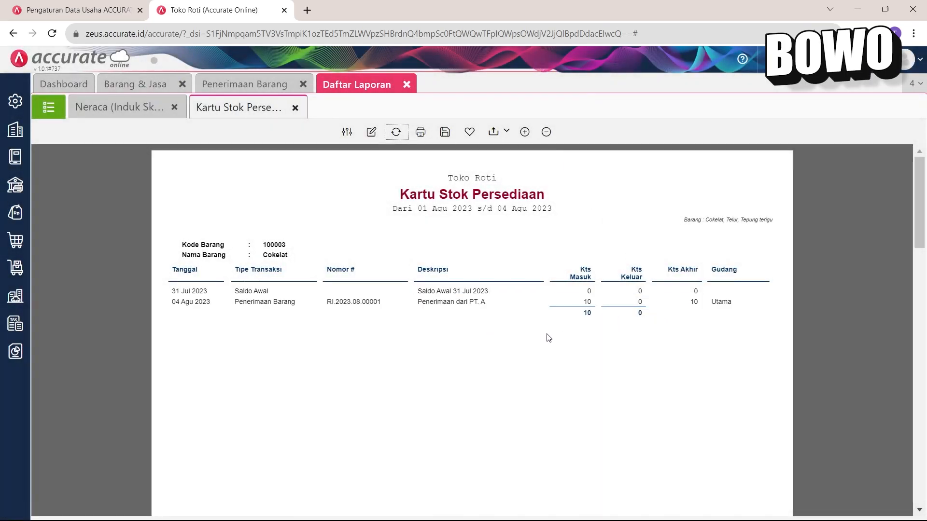
drag(254, 259, 367, 264)
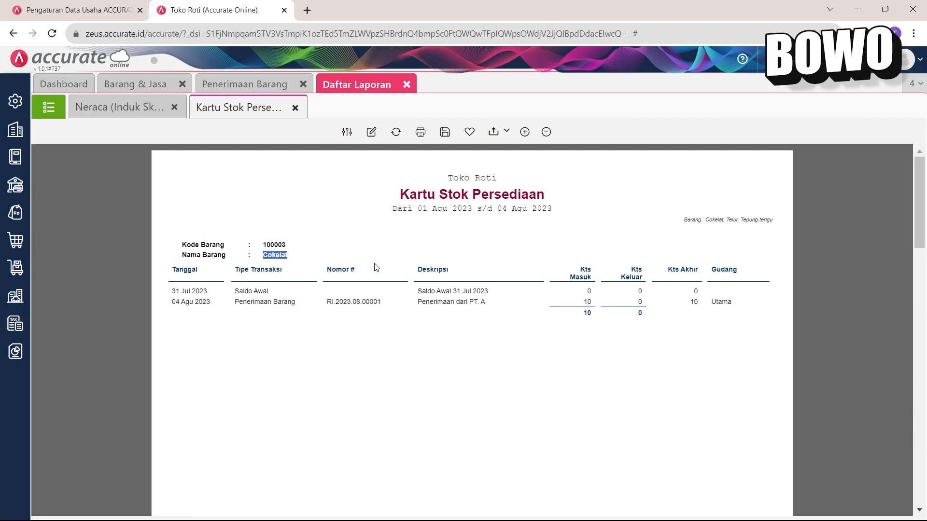
drag(235, 291, 290, 293)
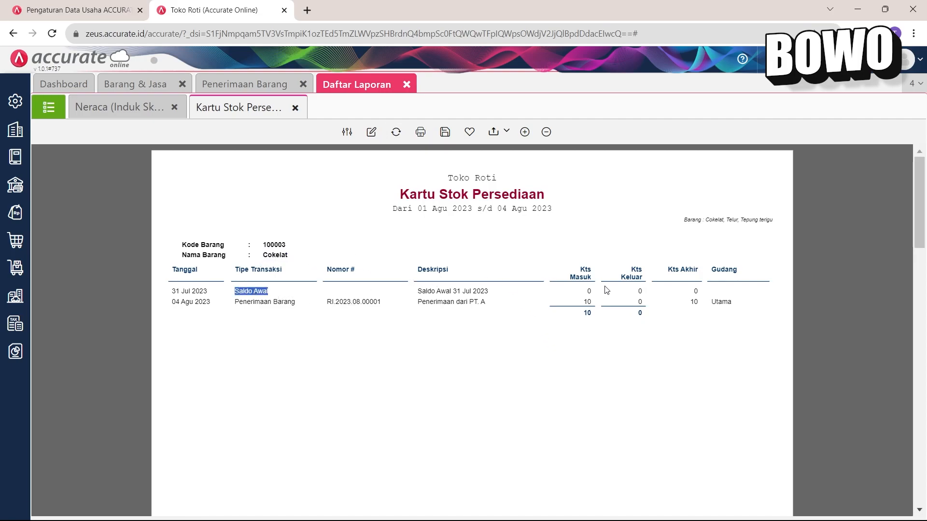
double_click(695, 292)
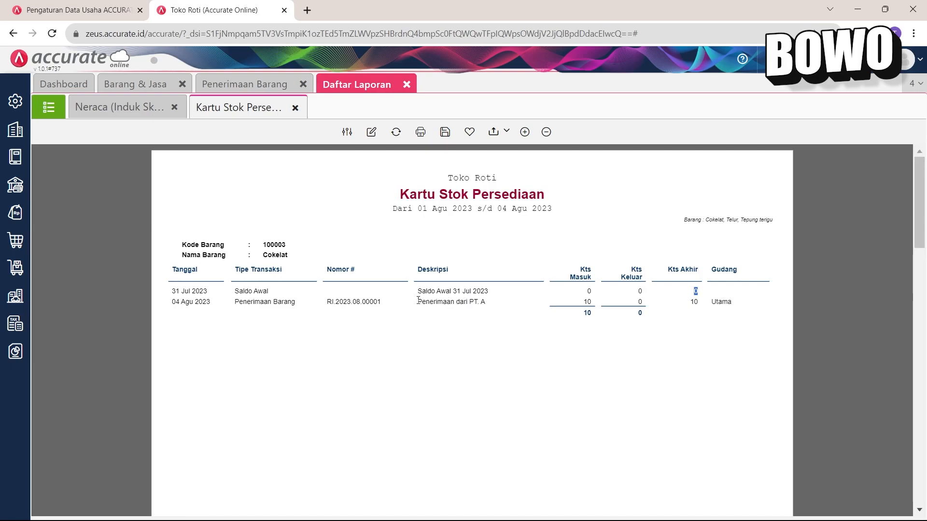
drag(412, 303, 497, 309)
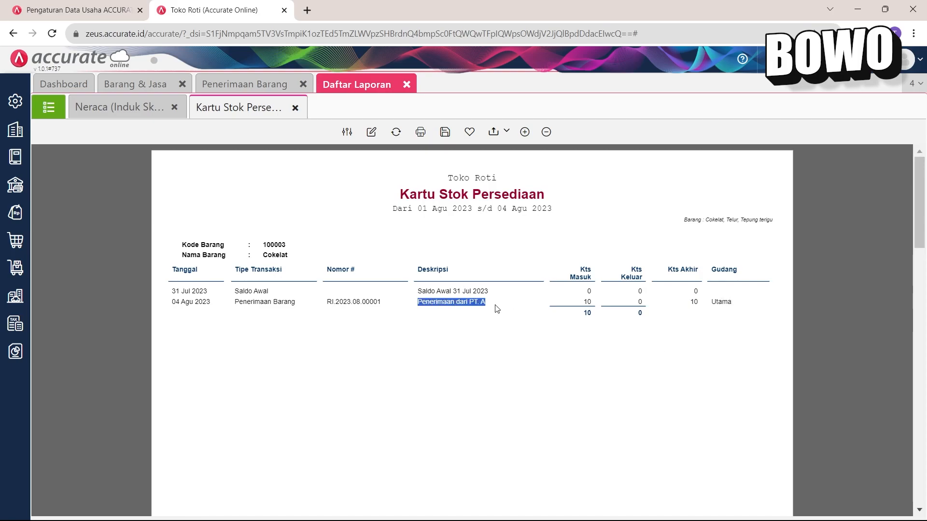
- Examine the Kartu Stok Persediaan report's incoming quantities, ending quantities and warehouse for Cokelat, Telur and Tepung terigu
double_click(585, 303)
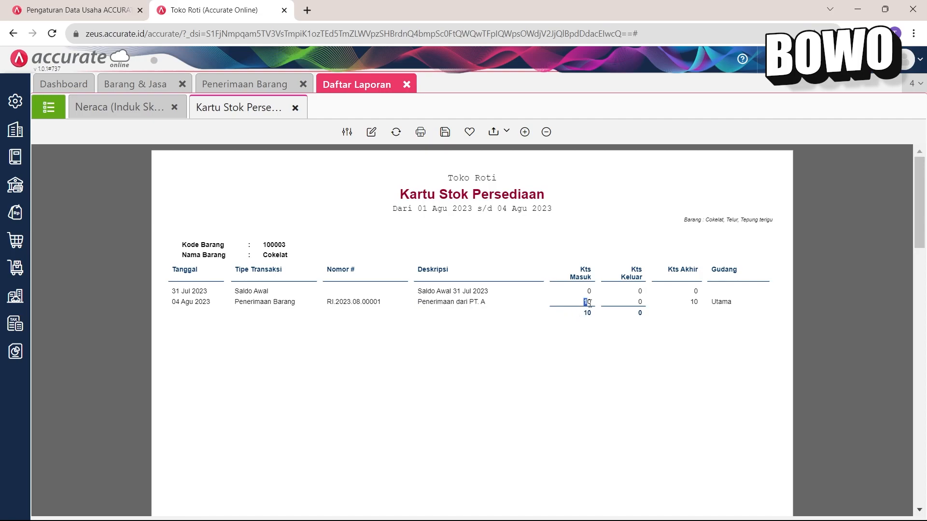
double_click(693, 302)
drag(711, 306, 745, 308)
scroll(604, 256, down, 10)
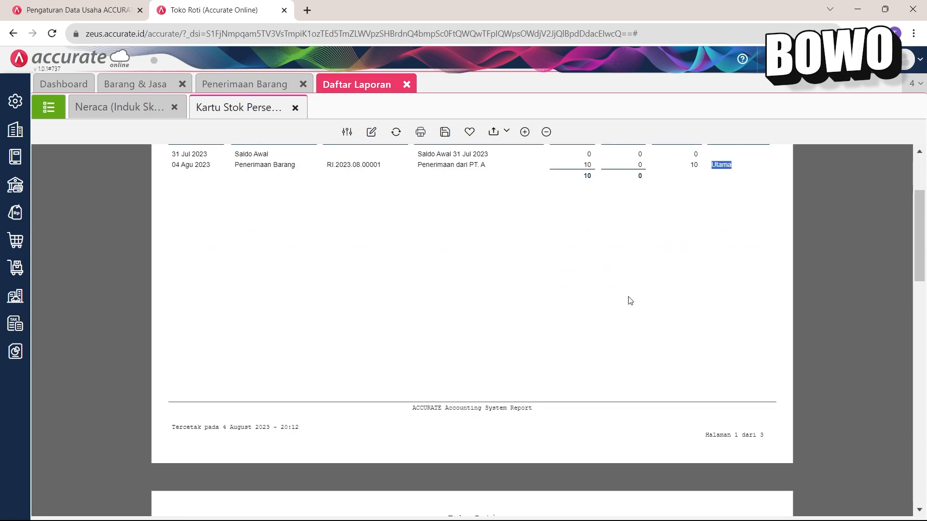
scroll(538, 272, up, 3)
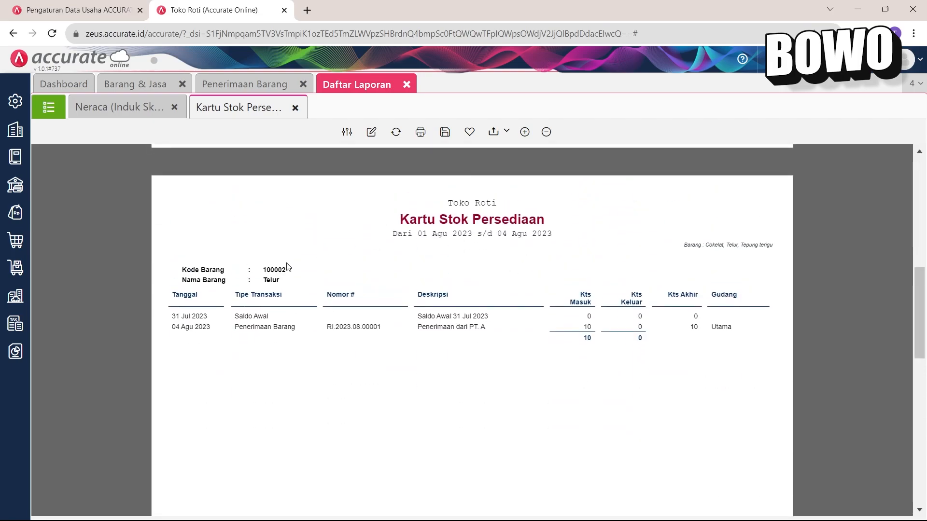
drag(262, 280, 349, 283)
drag(582, 327, 595, 329)
scroll(647, 330, down, 11)
scroll(250, 241, up, 1)
scroll(250, 242, up, 1)
drag(262, 240, 309, 241)
drag(582, 287, 605, 286)
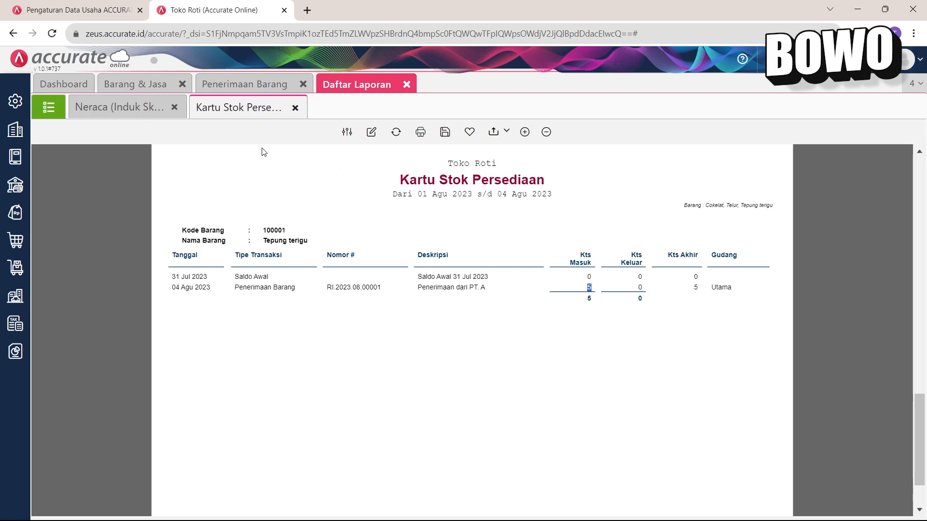
- Refresh the Barang & Jasa list to check the current stock quantities, and return to the stock card report
click(142, 87)
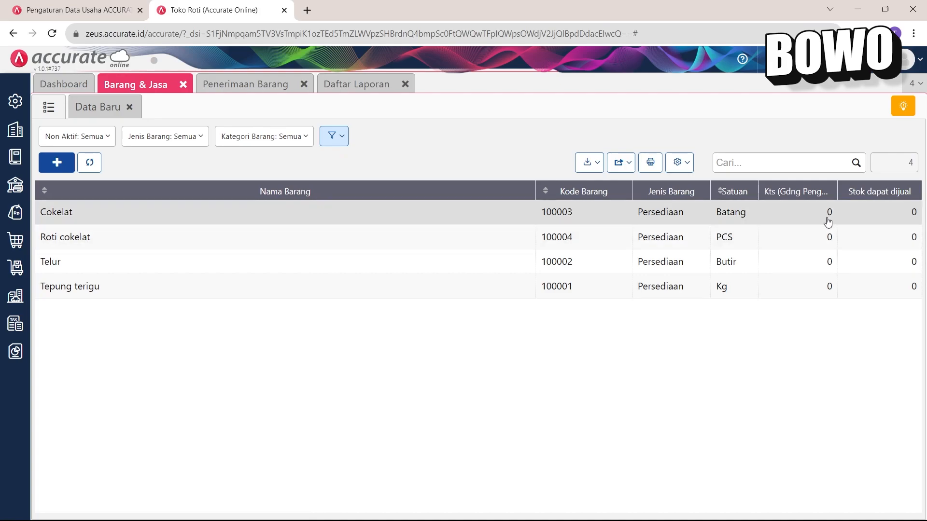
click(89, 163)
click(371, 88)
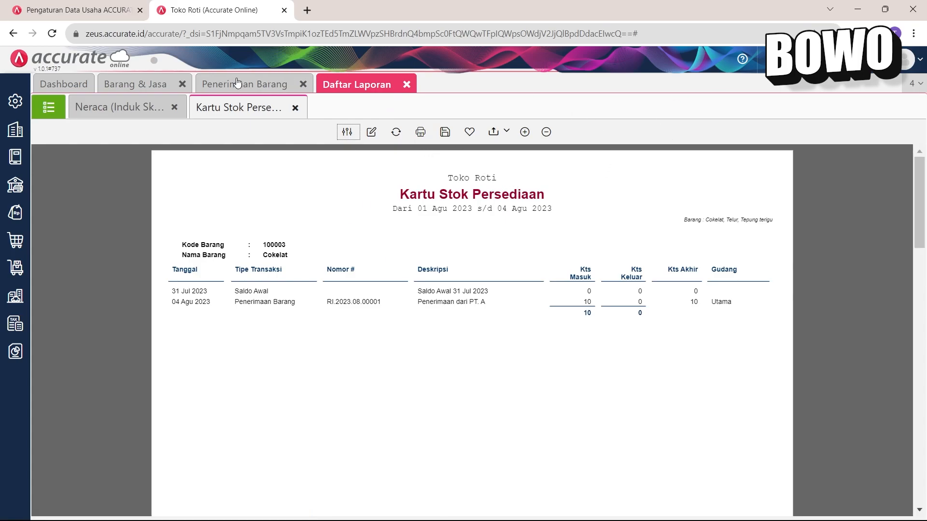
- Close the Penerimaan Barang form and start a new Faktur Pembelian for supplier PT. A
click(249, 84)
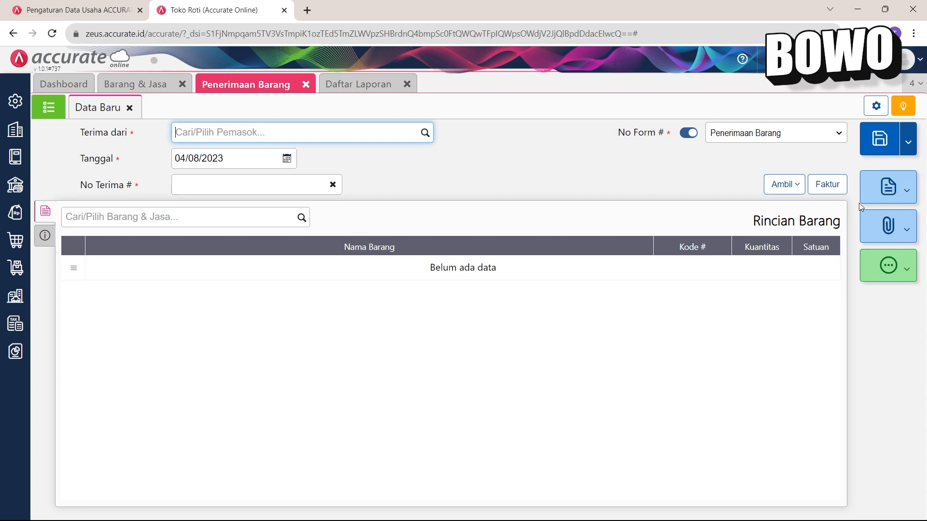
click(305, 84)
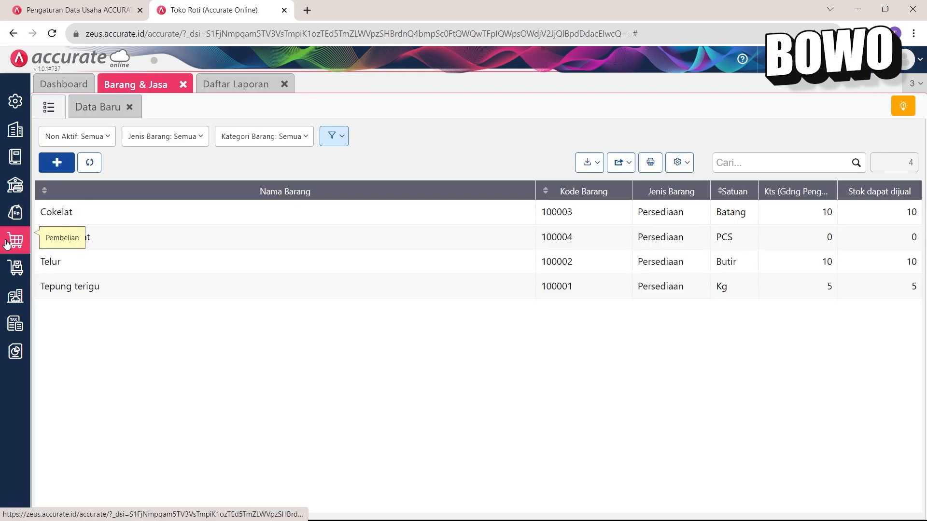
click(15, 240)
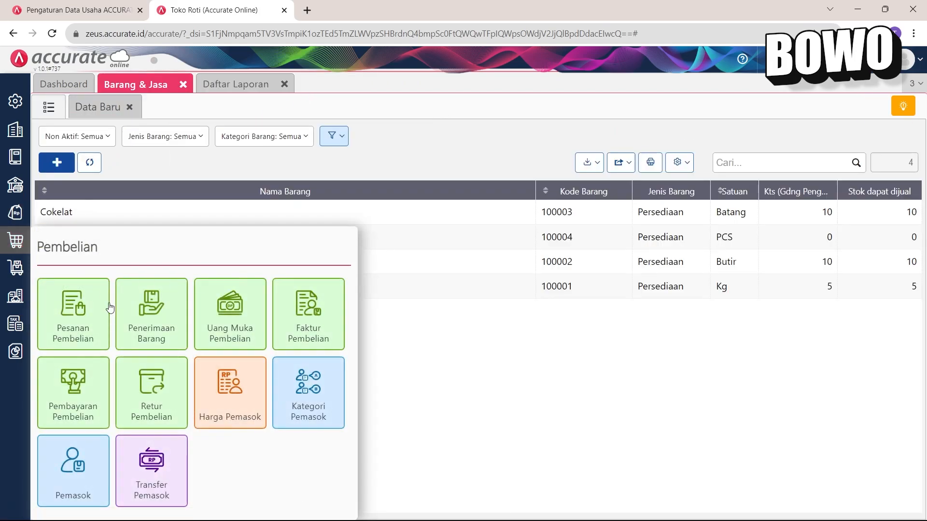
click(311, 314)
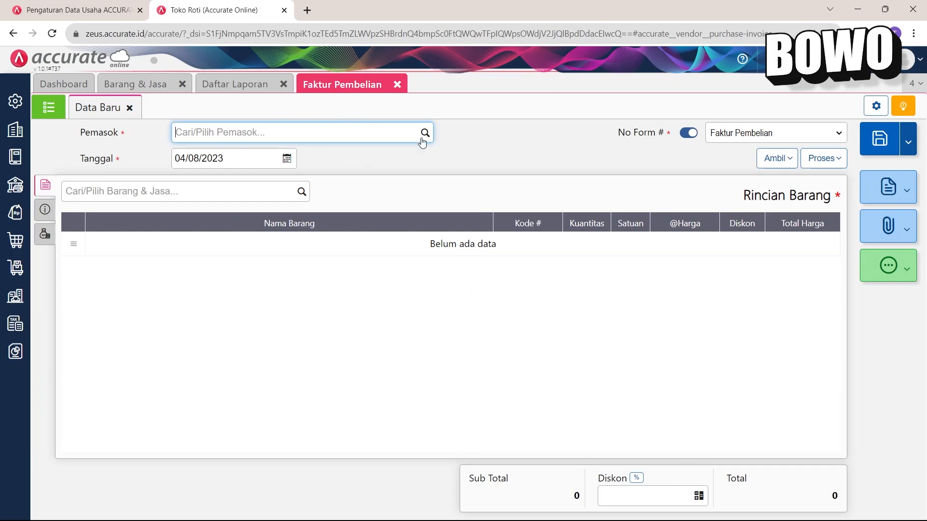
click(425, 133)
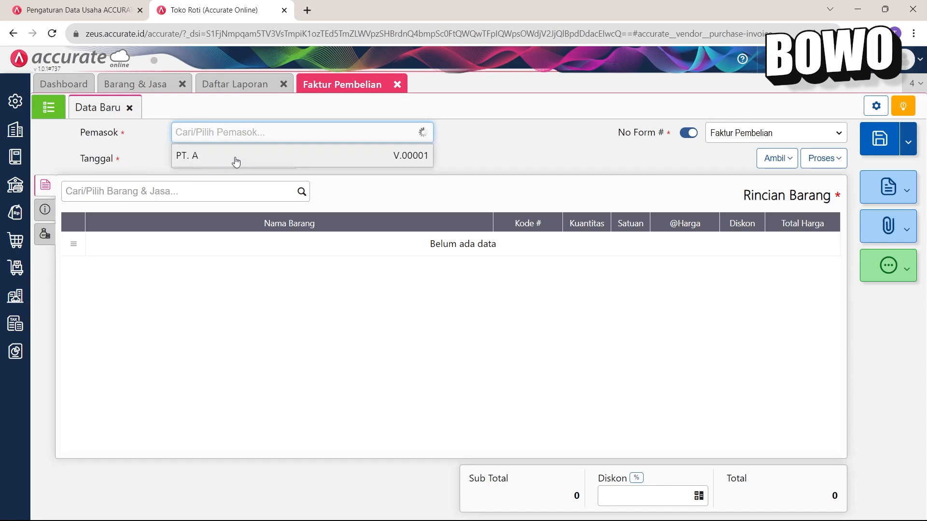
click(234, 157)
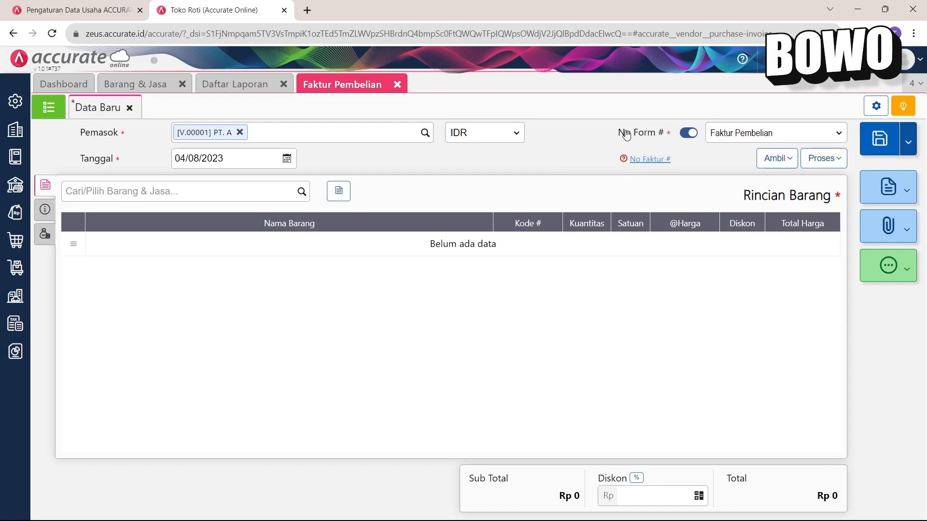
- Enter the supplier's invoice number in the purchase invoice's additional information and return to the item details
click(641, 160)
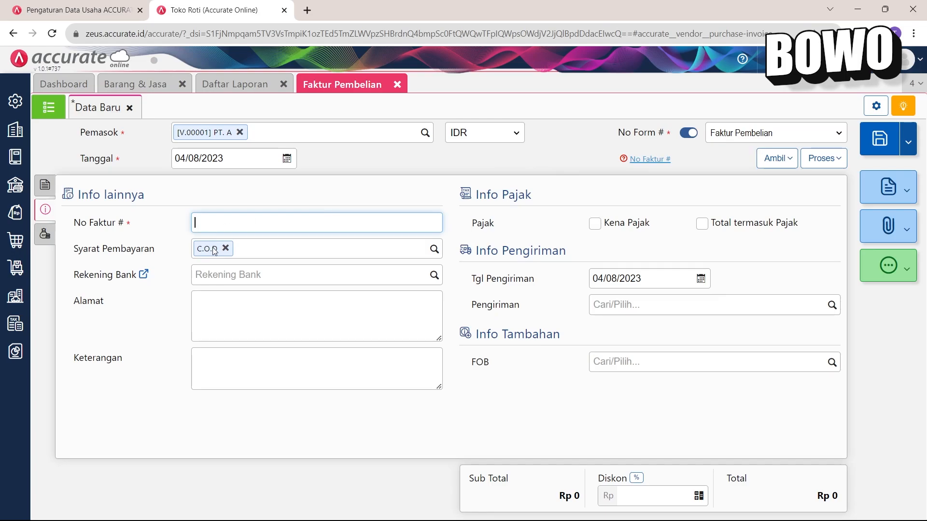
text(916293612936)
click(45, 185)
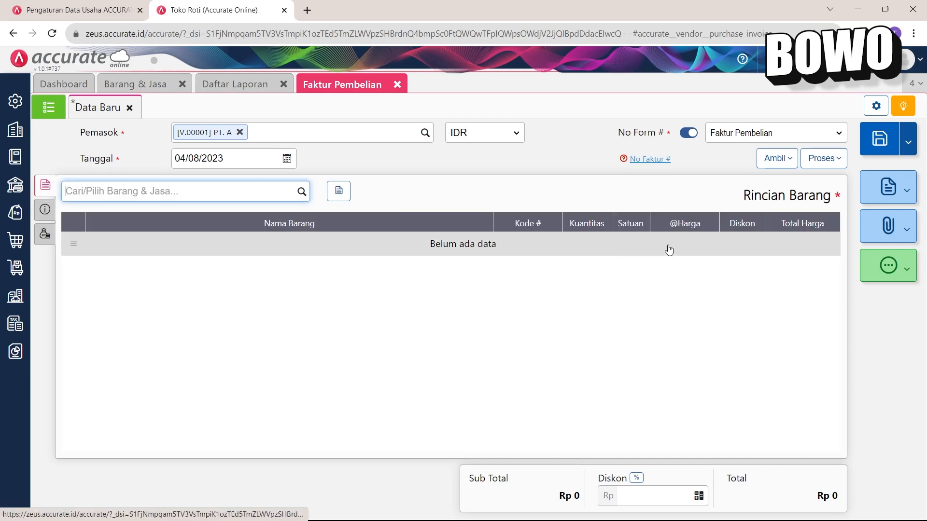
- Copy the items from PT. A's goods receipt into the purchase invoice and save it
click(776, 168)
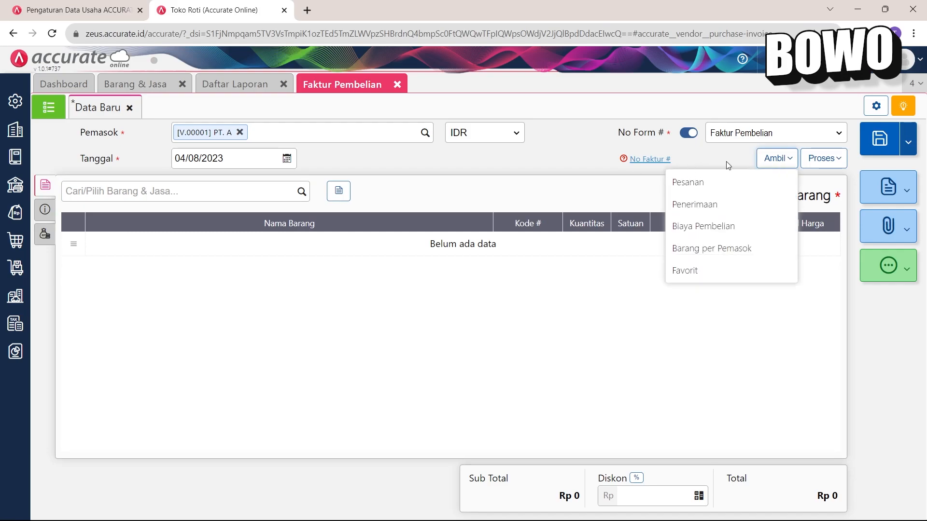
click(714, 205)
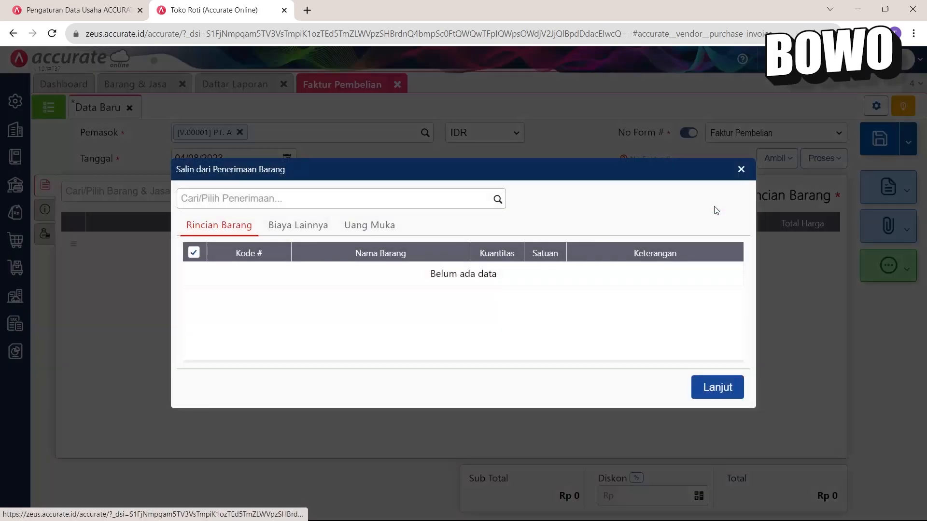
click(497, 199)
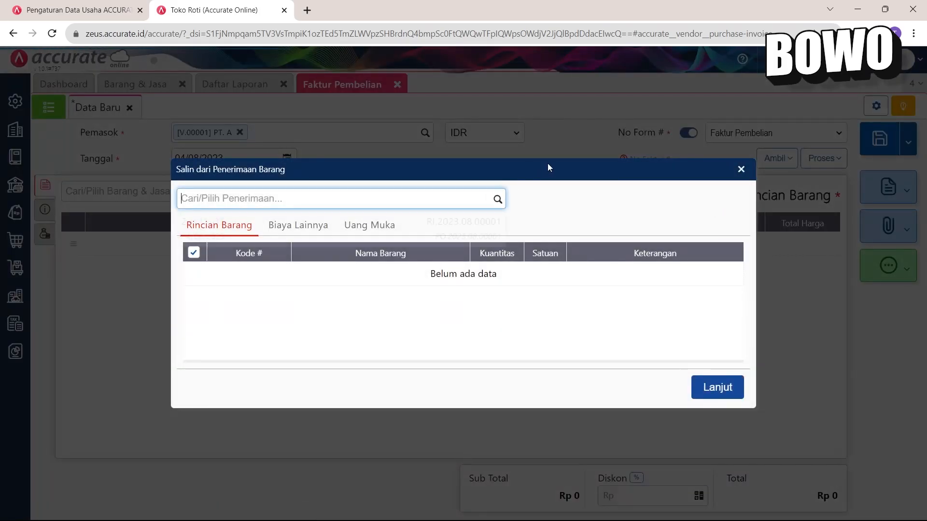
click(722, 414)
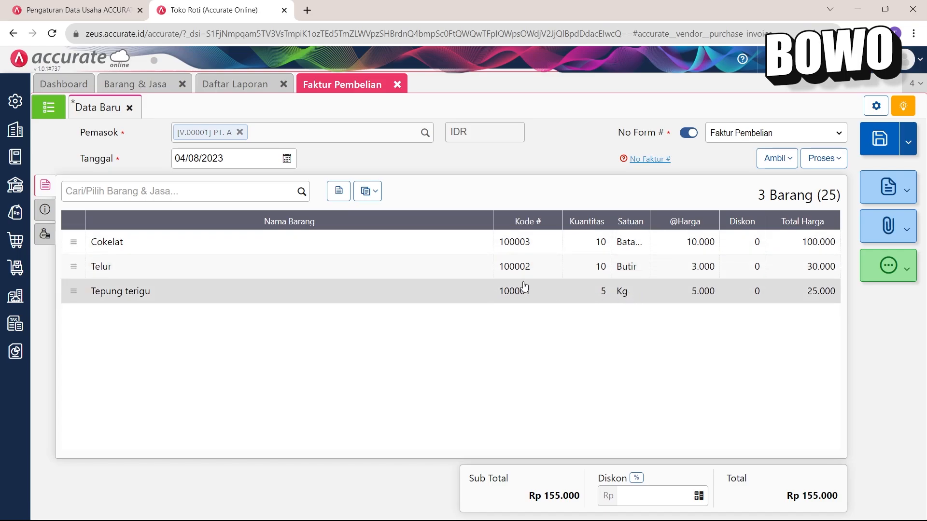
click(877, 138)
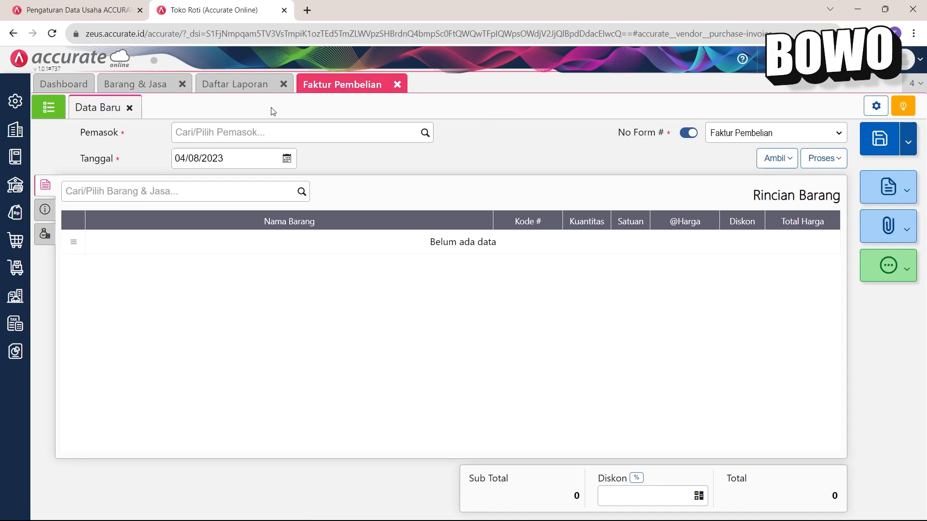
- Refresh the Neraca (Induk Skontro) report to check the effect of the purchase invoice on liabilities
click(246, 89)
click(79, 101)
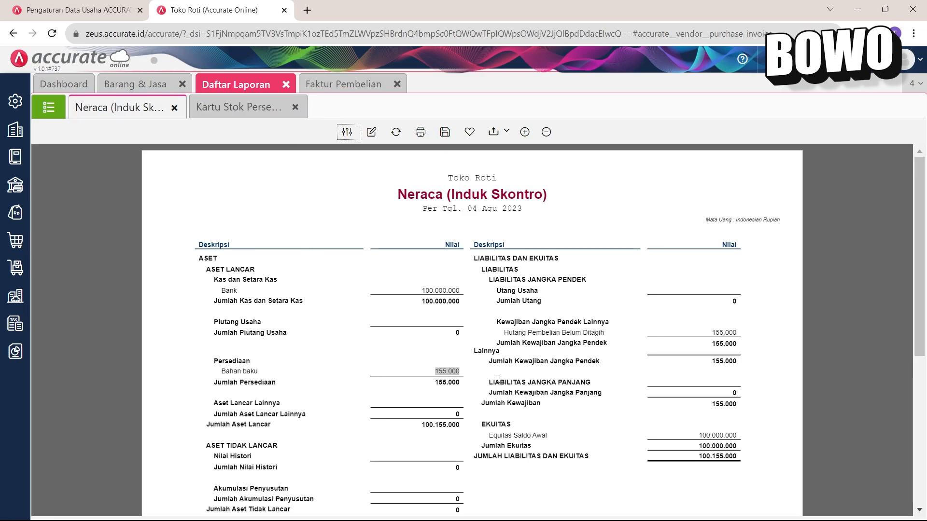
click(396, 132)
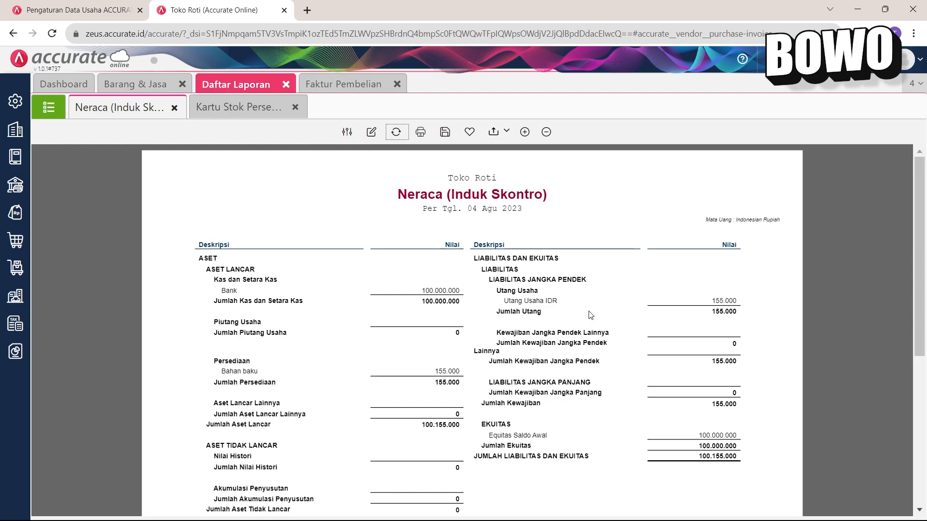
- Generate the Faktur Belum Lunas report as of 04/08/2023 for Kantor Pusat and examine PT. A's invoice dates and amounts
click(49, 107)
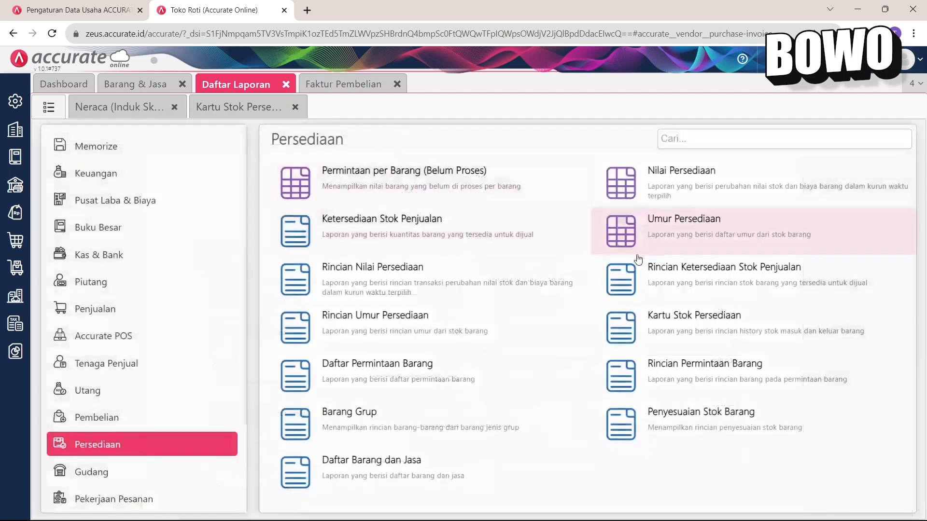
click(148, 389)
scroll(728, 301, down, 1)
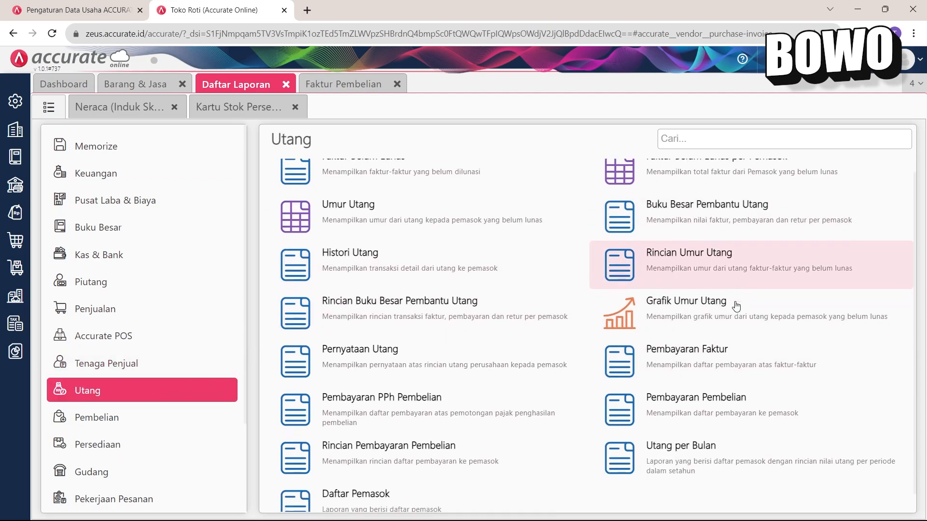
scroll(510, 504, up, 1)
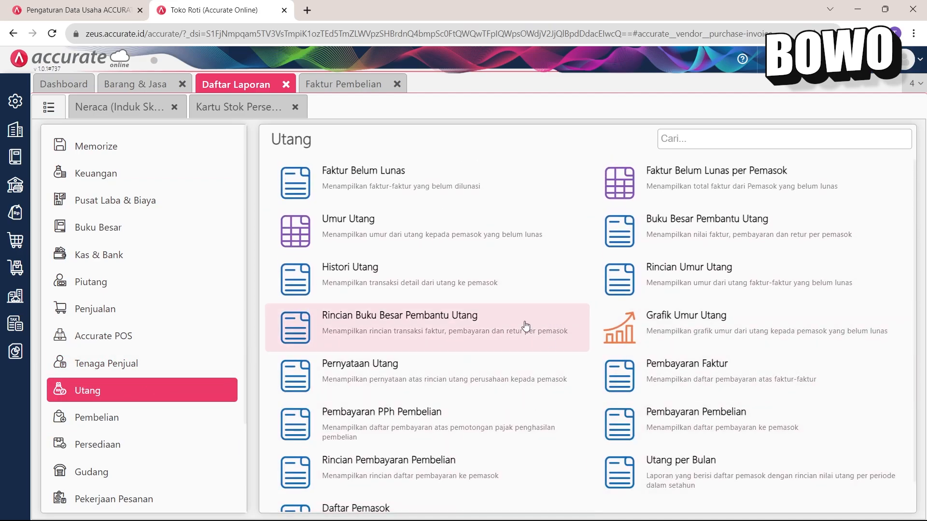
click(382, 200)
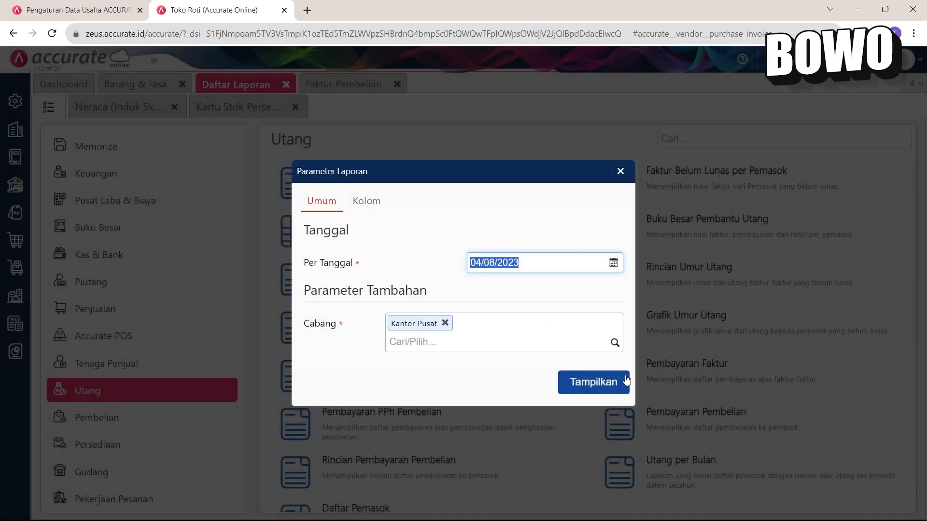
click(609, 391)
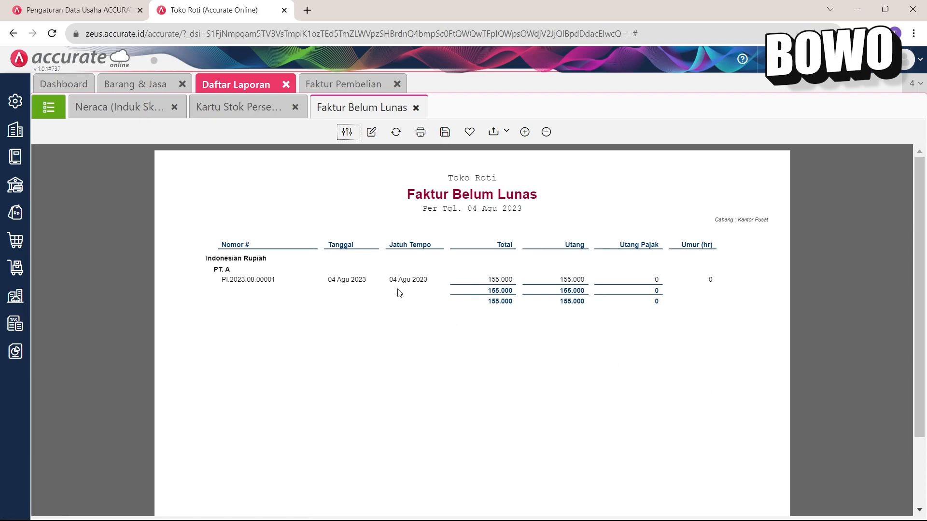
drag(203, 269, 359, 281)
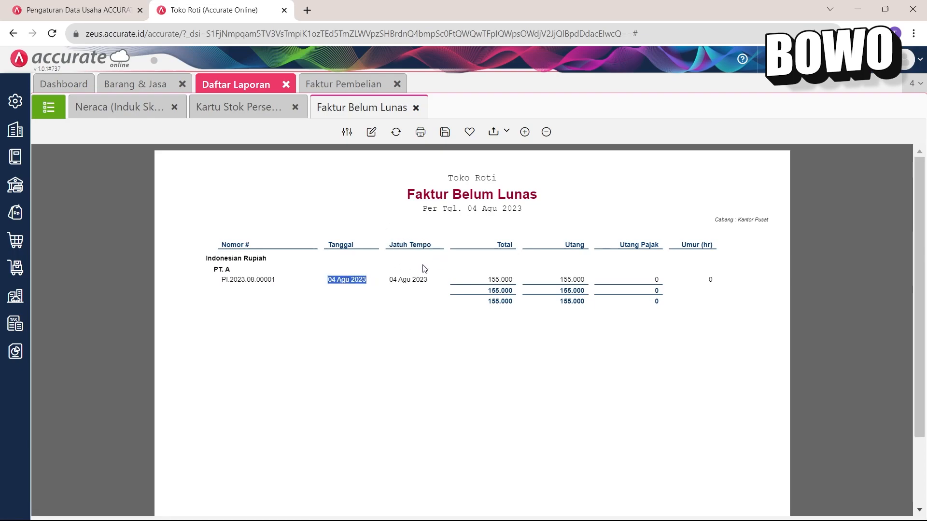
drag(381, 287, 558, 317)
click(521, 317)
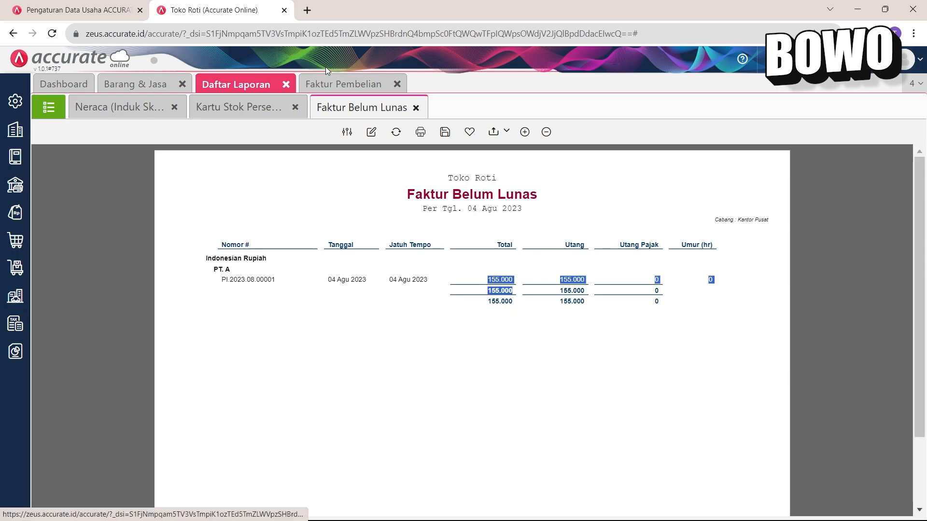
- Close the Faktur Pembelian form and start a new Pembayaran Pembelian with PT. A as the payee
click(357, 84)
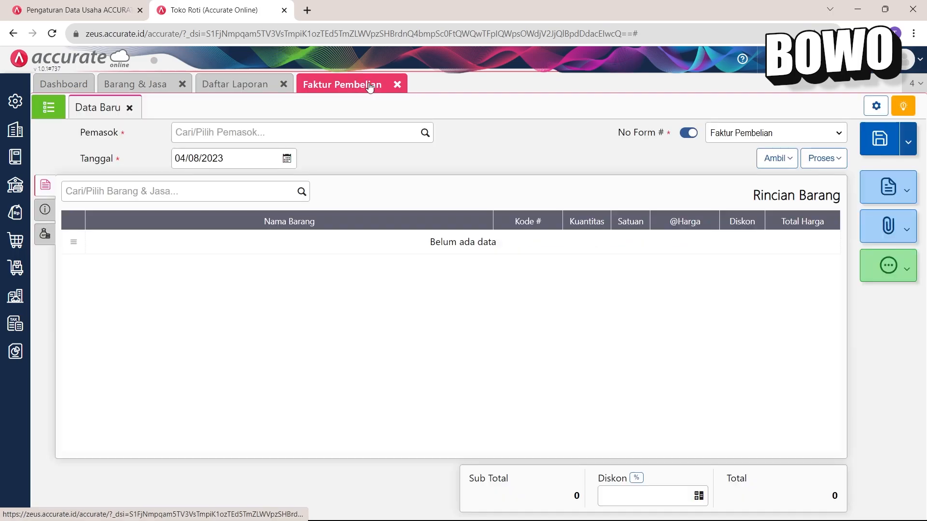
click(398, 86)
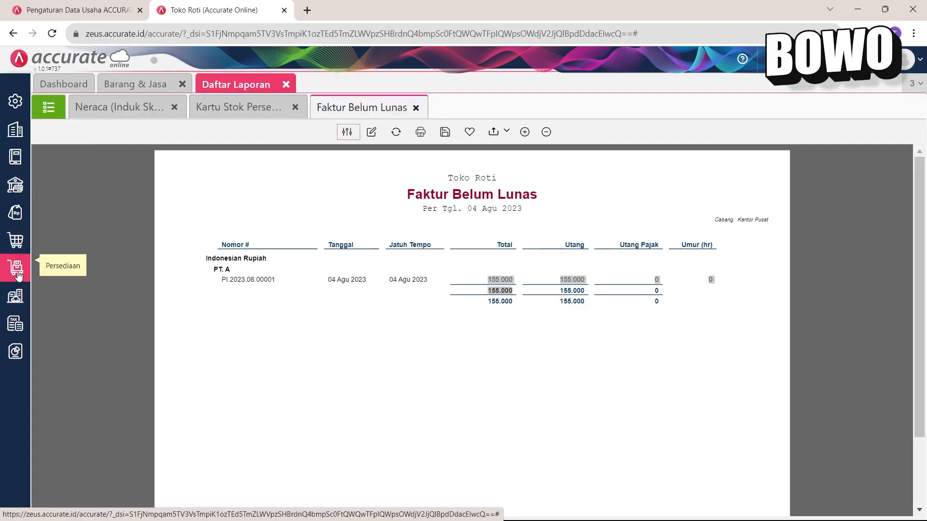
click(16, 240)
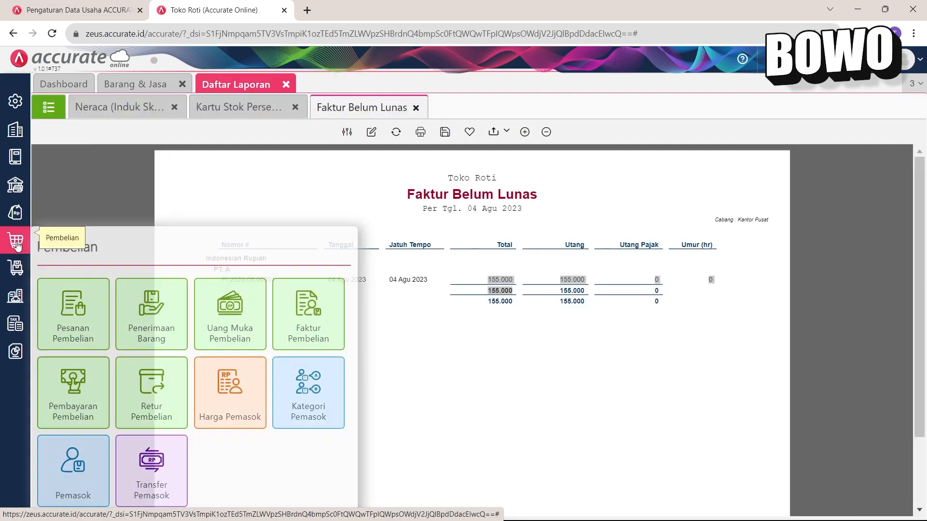
click(78, 384)
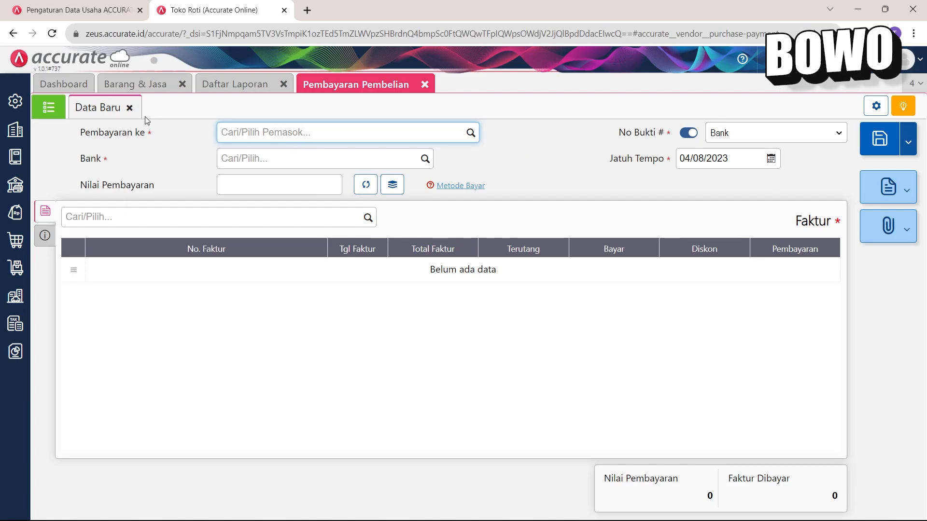
drag(78, 135, 155, 140)
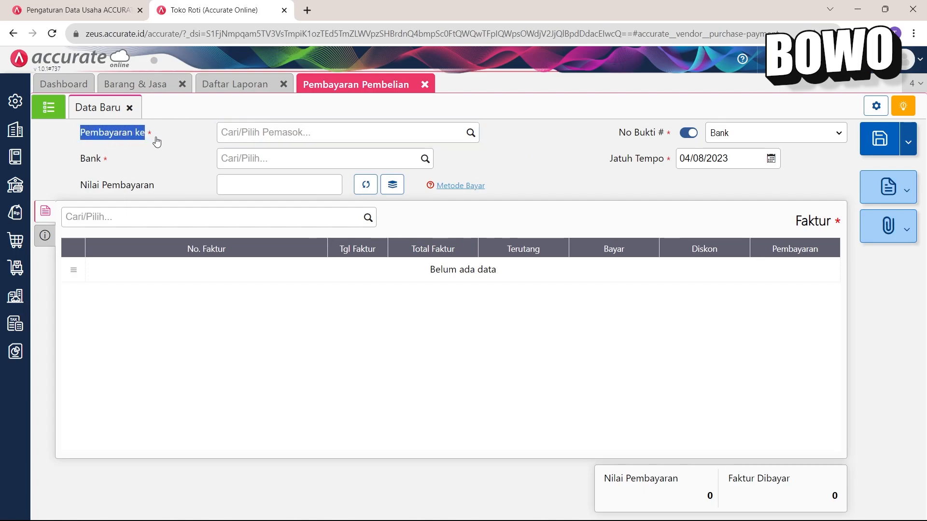
click(470, 136)
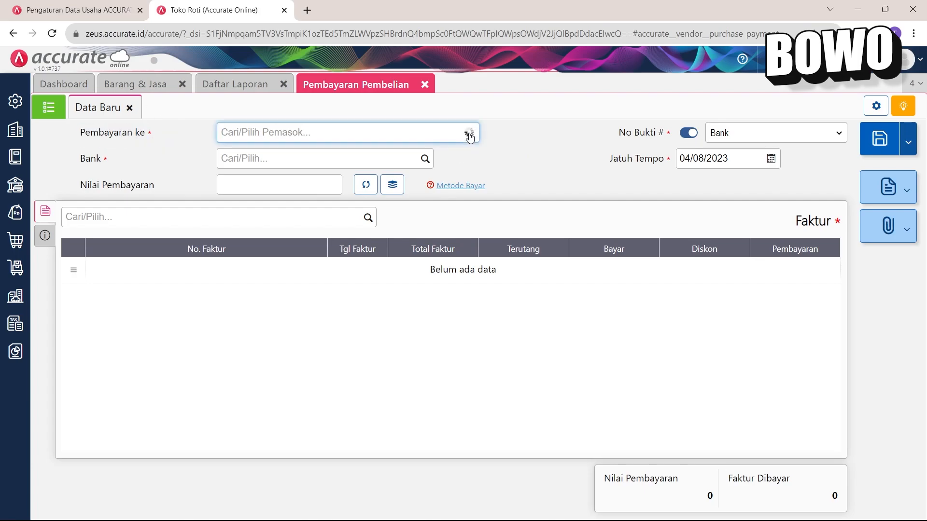
click(363, 156)
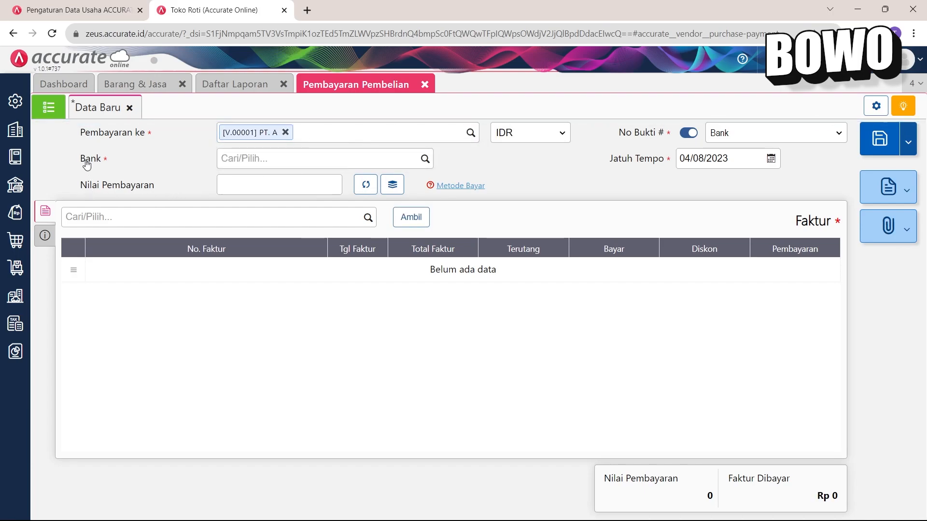
- Open the Akun Perkiraan list and examine the Kas & Bank accounts available as payment sources
drag(73, 159, 201, 164)
click(314, 156)
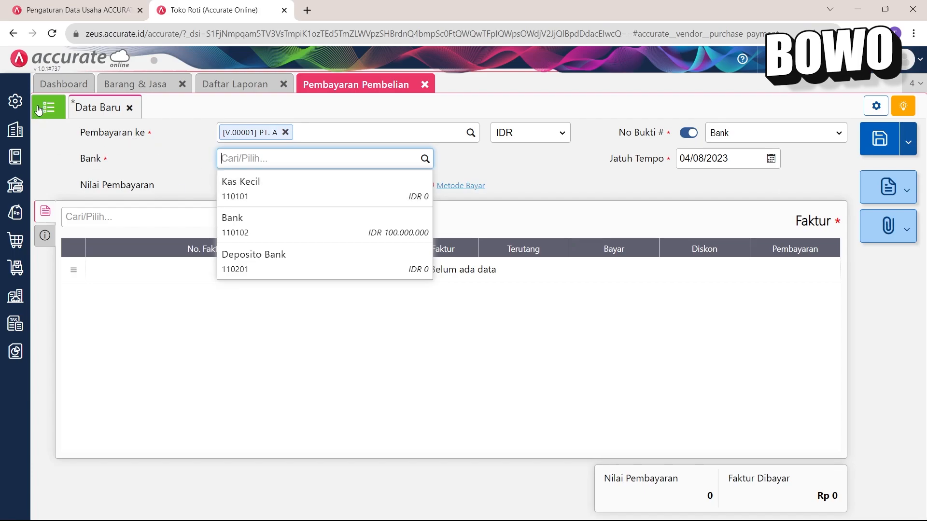
click(16, 160)
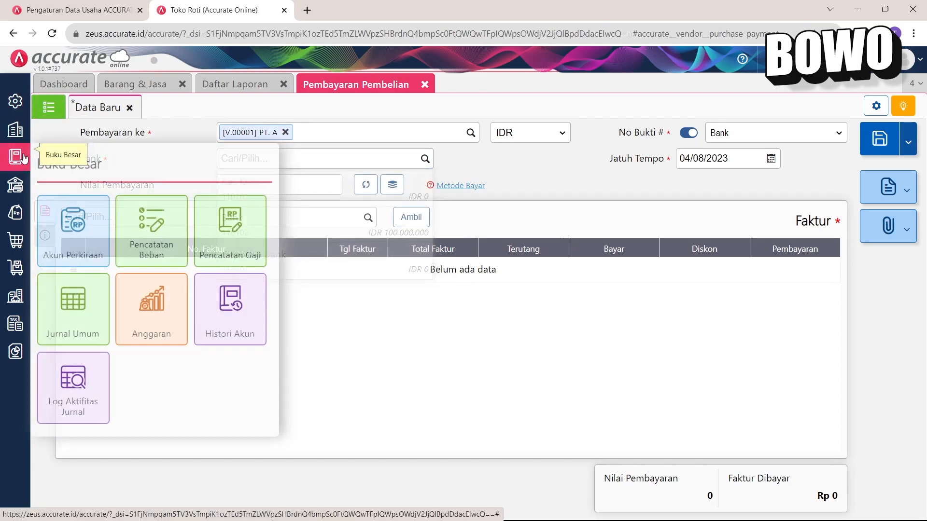
click(73, 230)
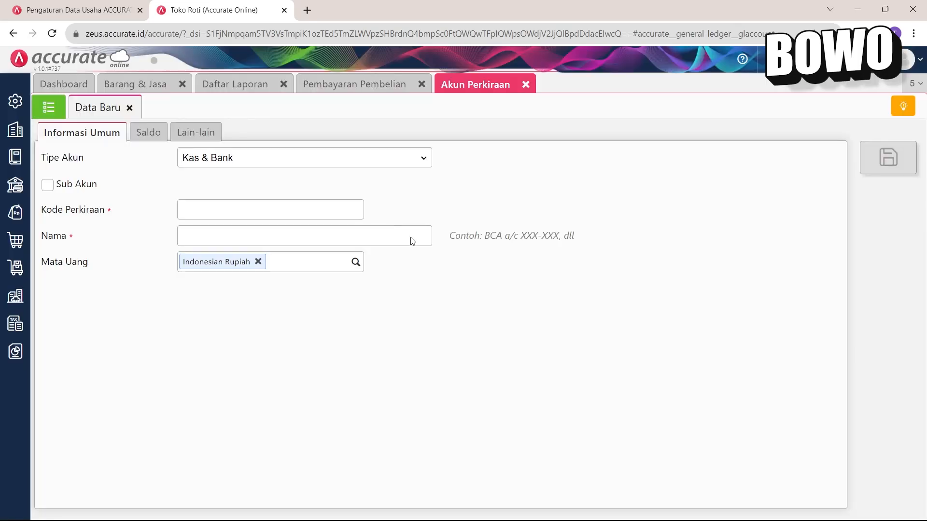
click(49, 108)
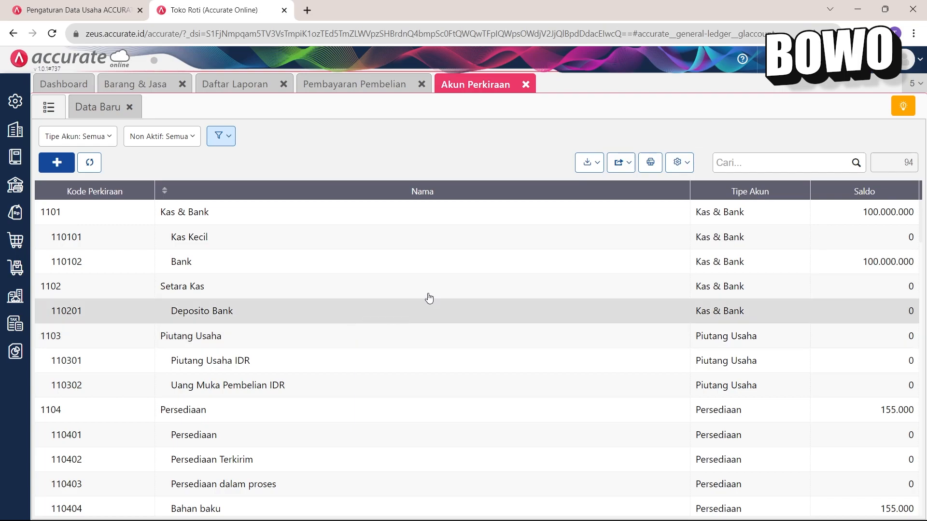
- In the purchase payment to PT. A, choose Bank as the paying account and bring in the supplier's unpaid invoice
click(365, 87)
click(425, 159)
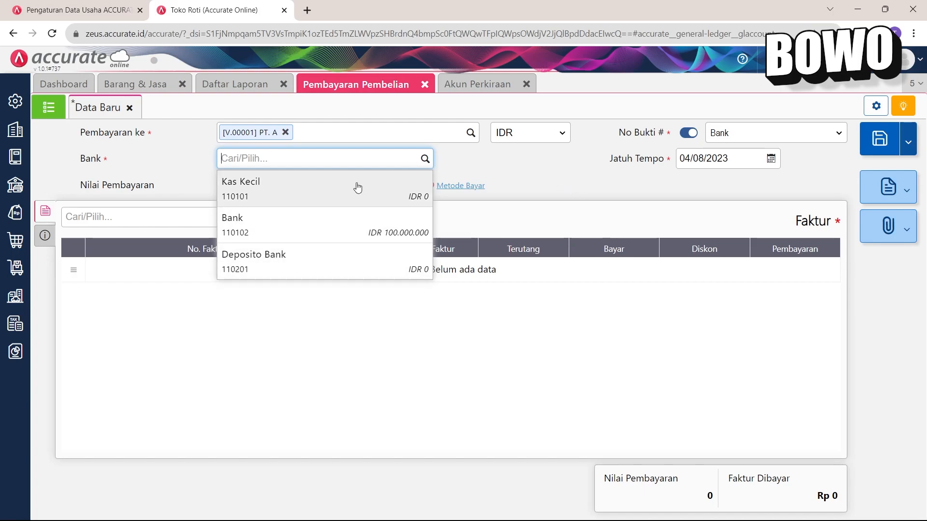
click(377, 237)
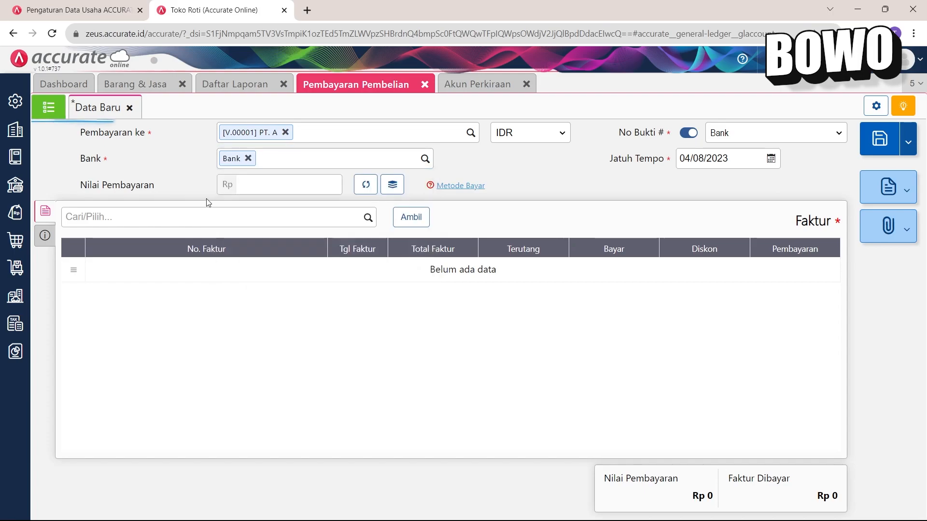
click(526, 84)
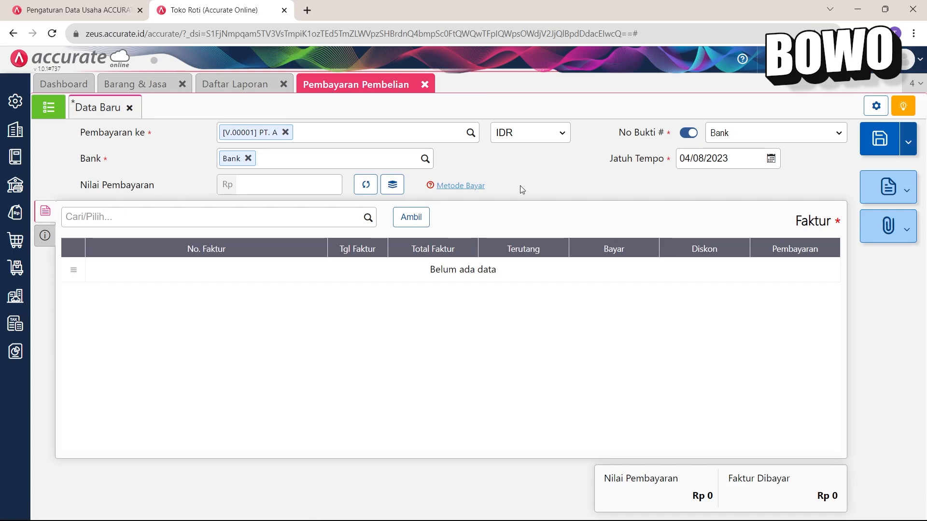
click(416, 220)
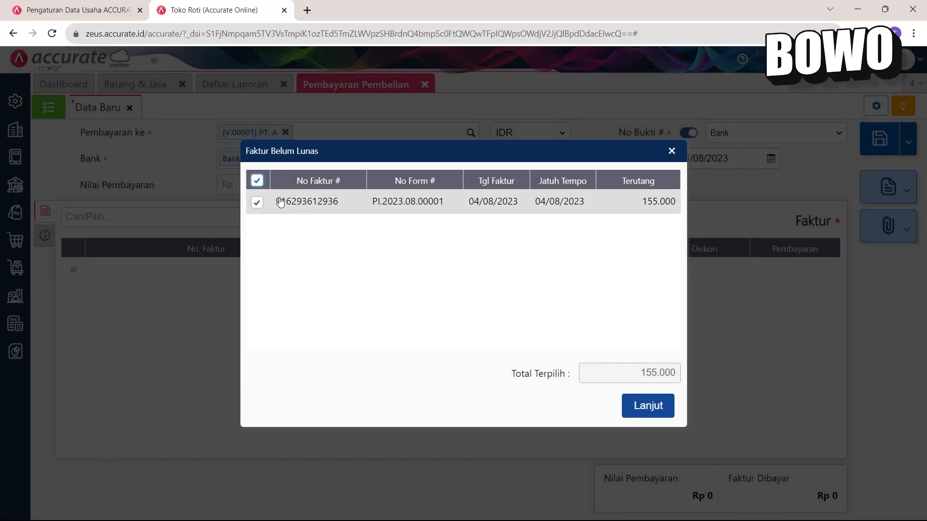
click(660, 408)
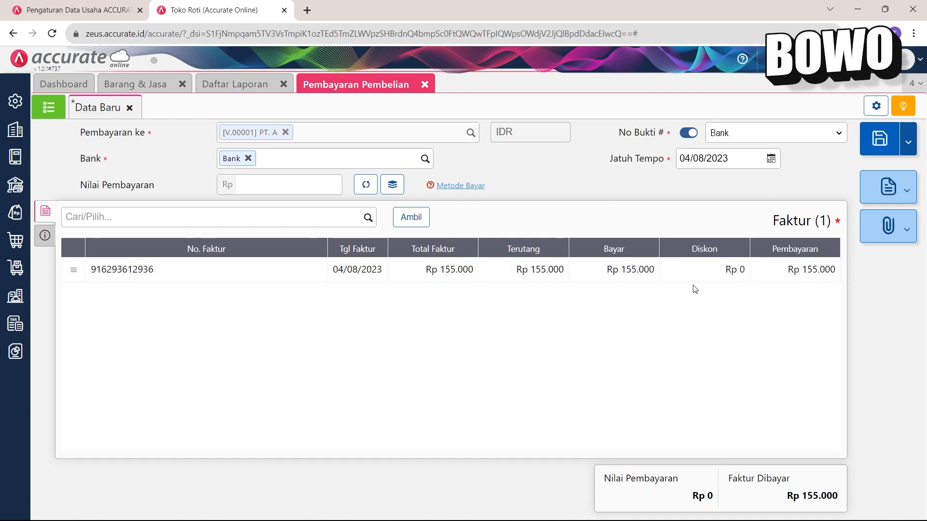
- Set the invoice's Bayar amount to Rp 55.000, fill Nilai Pembayaran to match, and save the partial payment
click(733, 265)
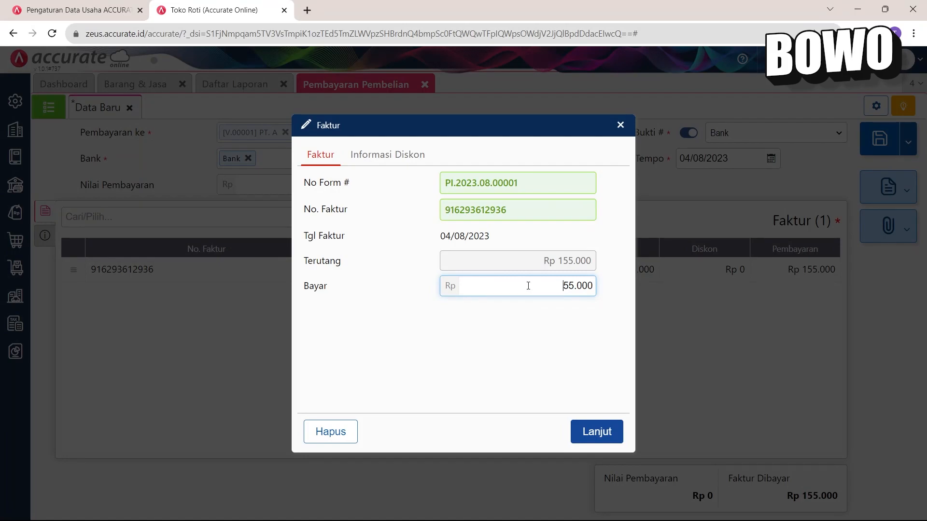
click(588, 430)
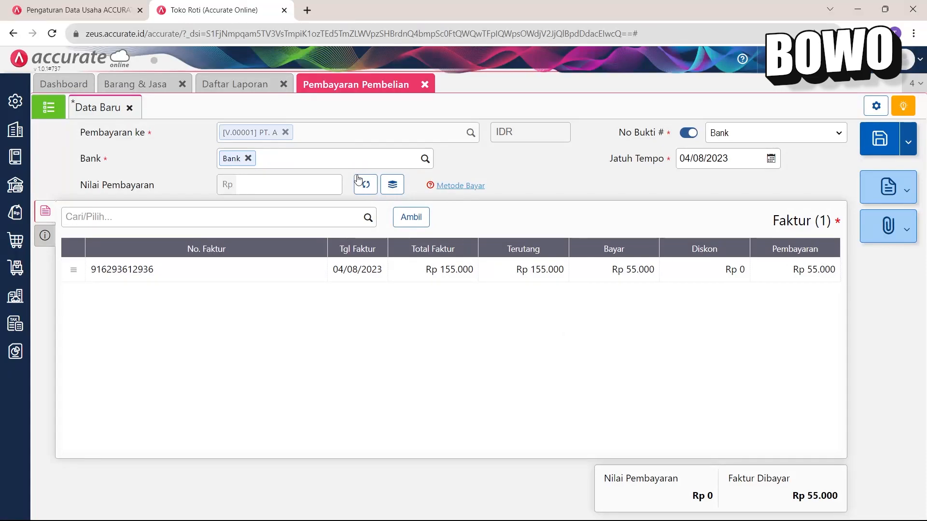
click(365, 185)
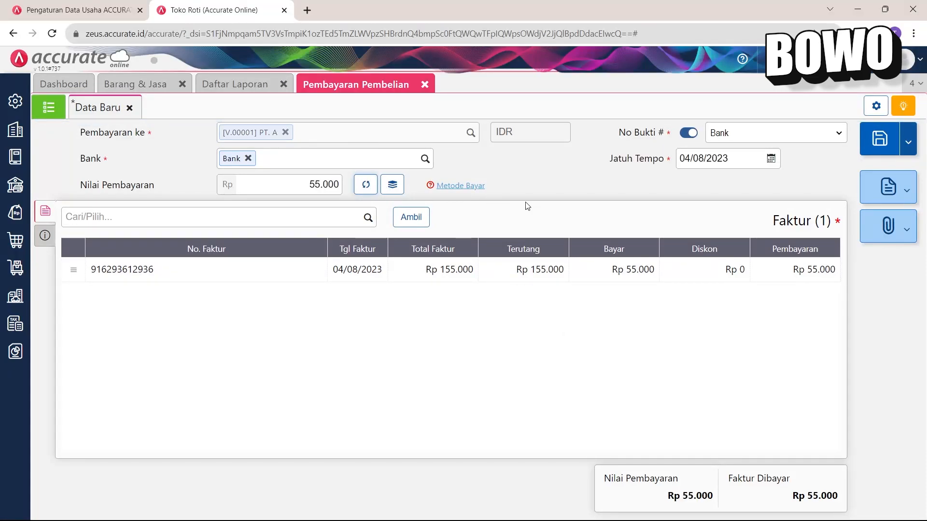
click(865, 147)
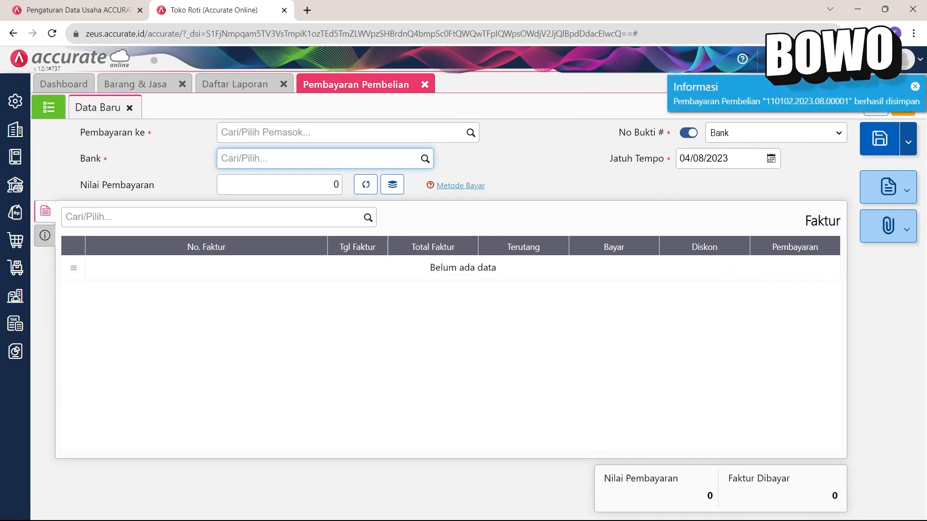
- Refresh the Neraca (Induk Skontro) report and compare Utang Usaha and Bank after the partial payment
click(224, 90)
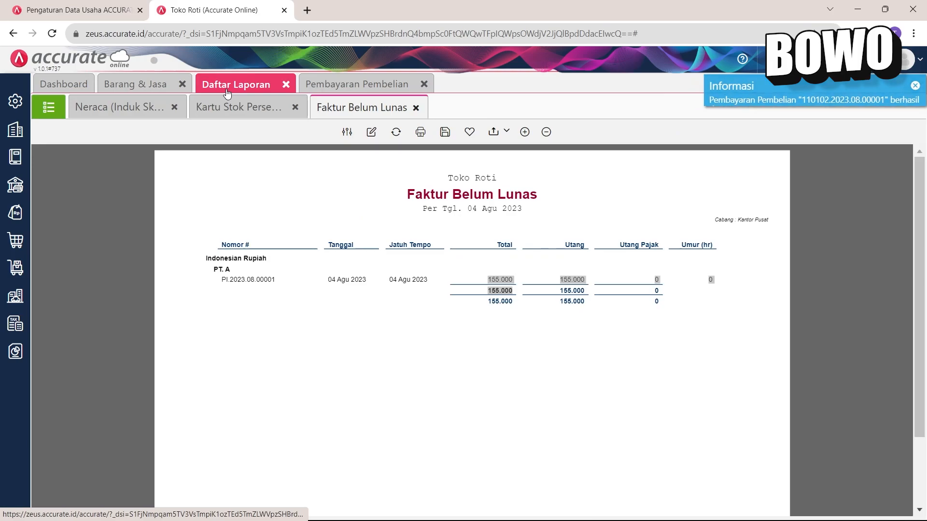
click(138, 105)
drag(664, 300, 748, 304)
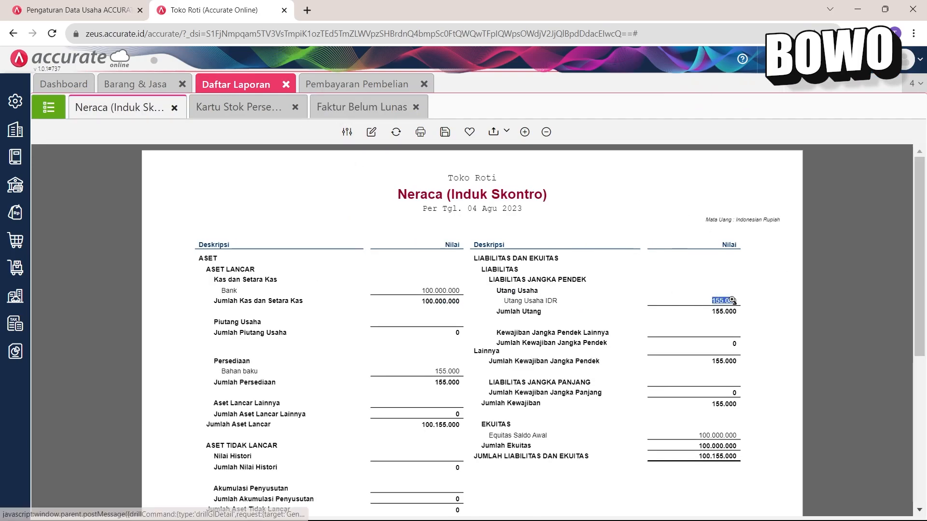
click(395, 131)
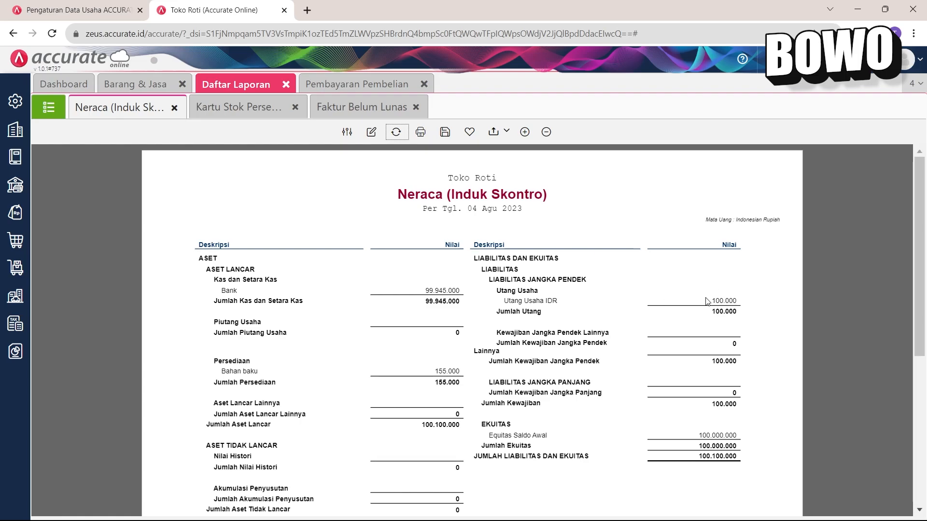
drag(419, 291, 504, 295)
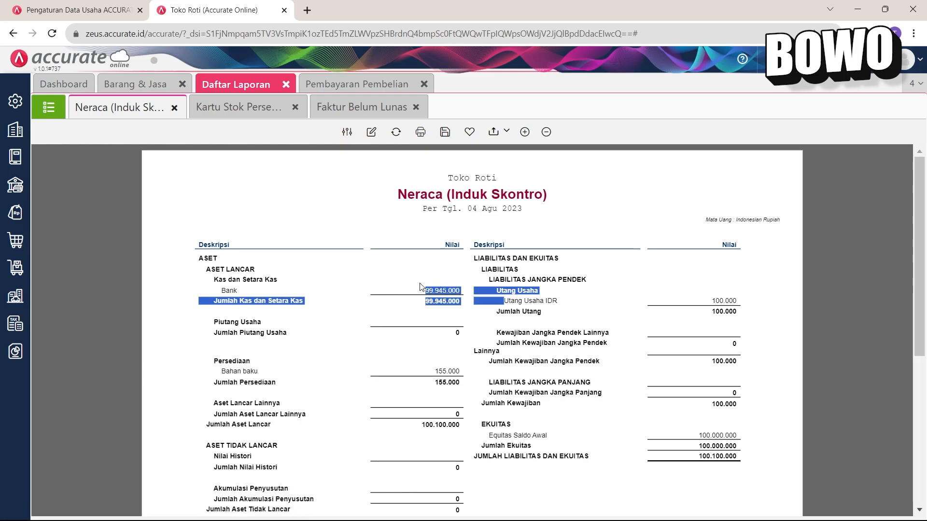
- Refresh the Faktur Belum Lunas report and examine the total and outstanding amounts of PT. A's invoice
click(340, 112)
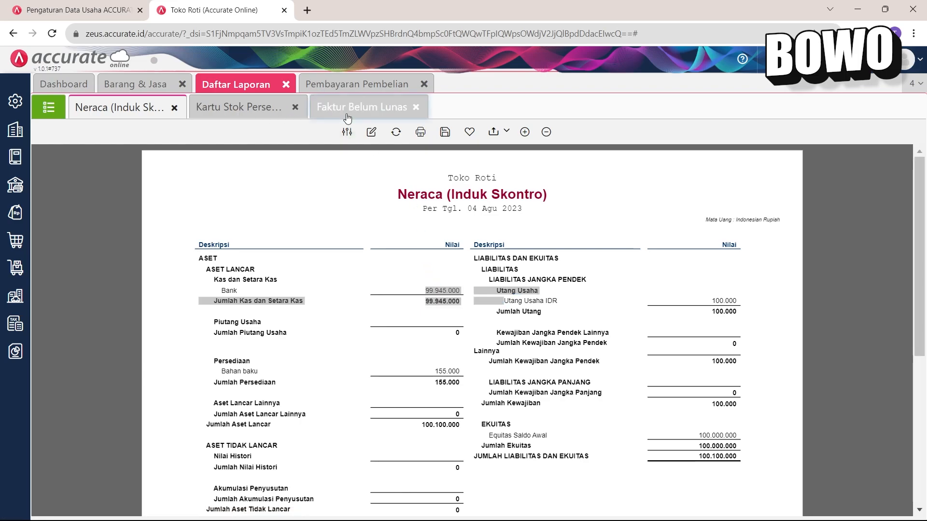
click(396, 131)
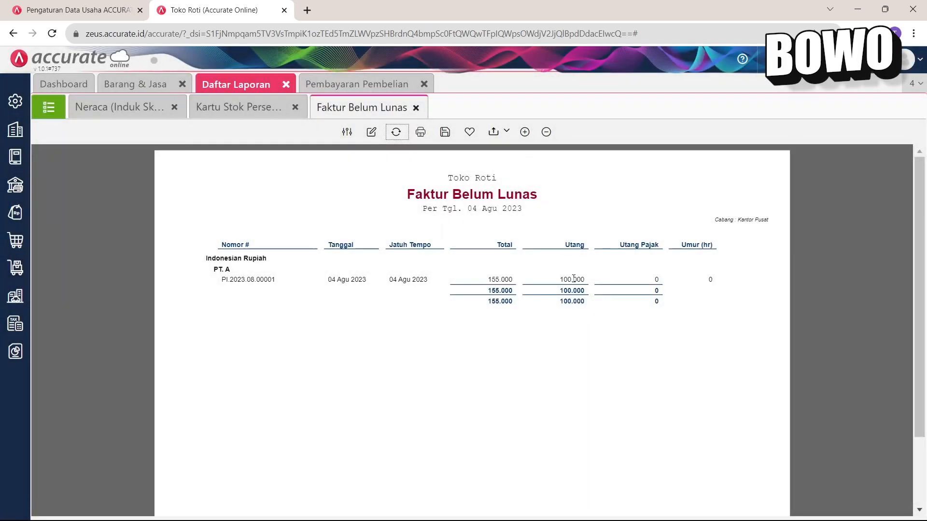
click(484, 264)
drag(479, 284, 533, 286)
- Set up a second Pembayaran Pembelian with PT. A as the payee and Bank as the paying account
click(353, 85)
click(471, 134)
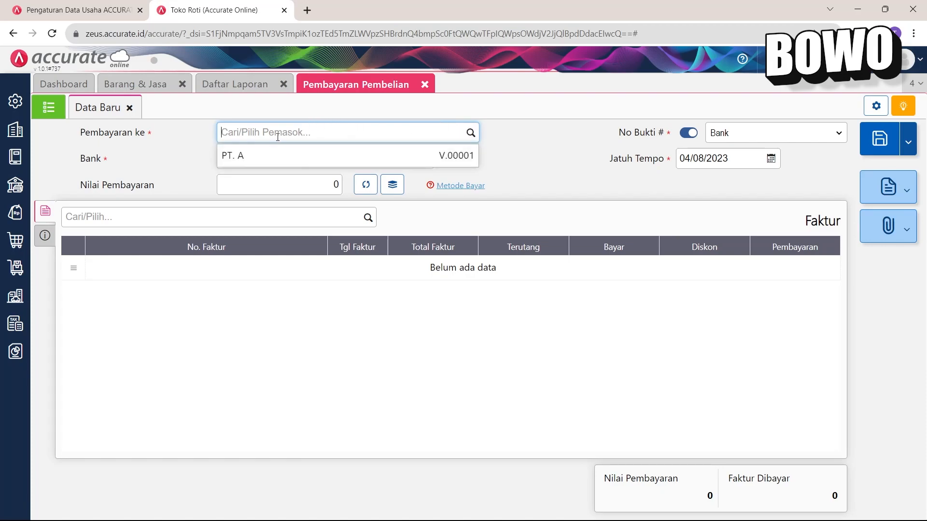
click(252, 157)
click(425, 160)
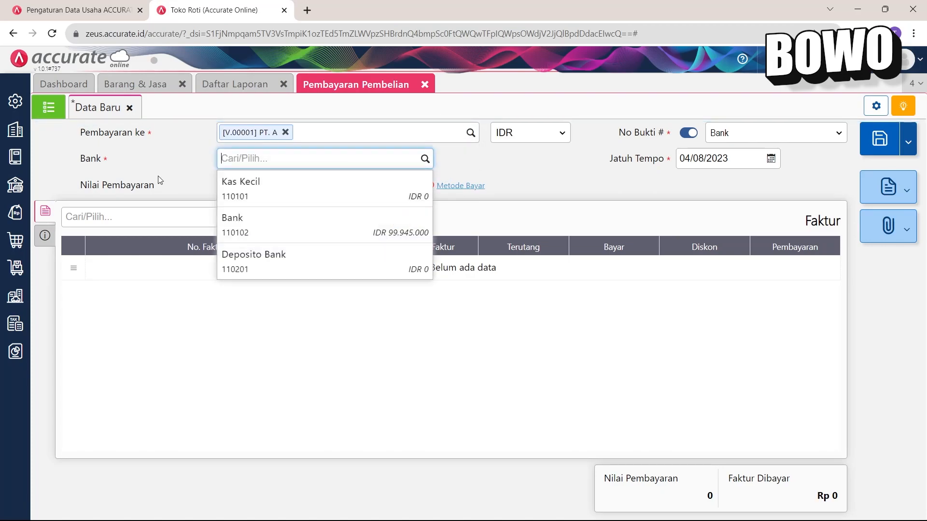
click(296, 216)
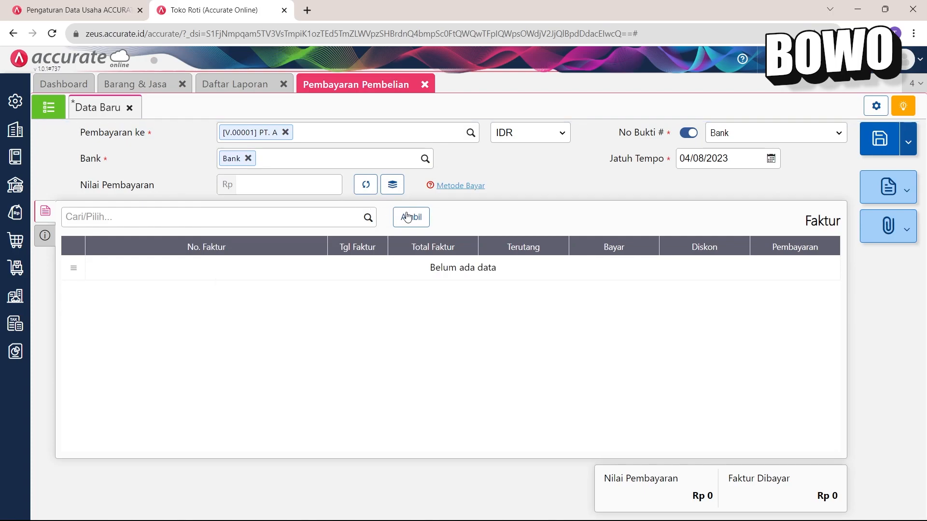
- Apply the payment to the full Rp 100.000 remaining on PT. A's unpaid invoice and save it
click(408, 219)
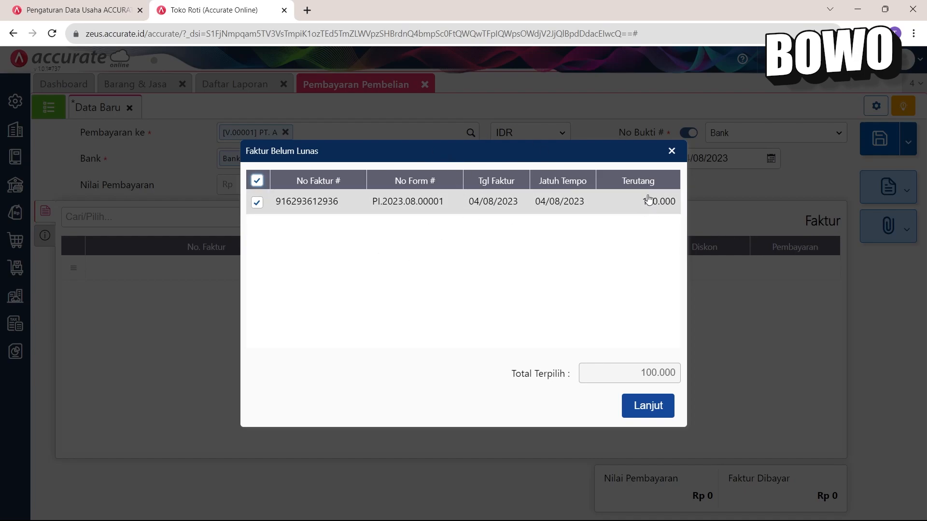
click(648, 408)
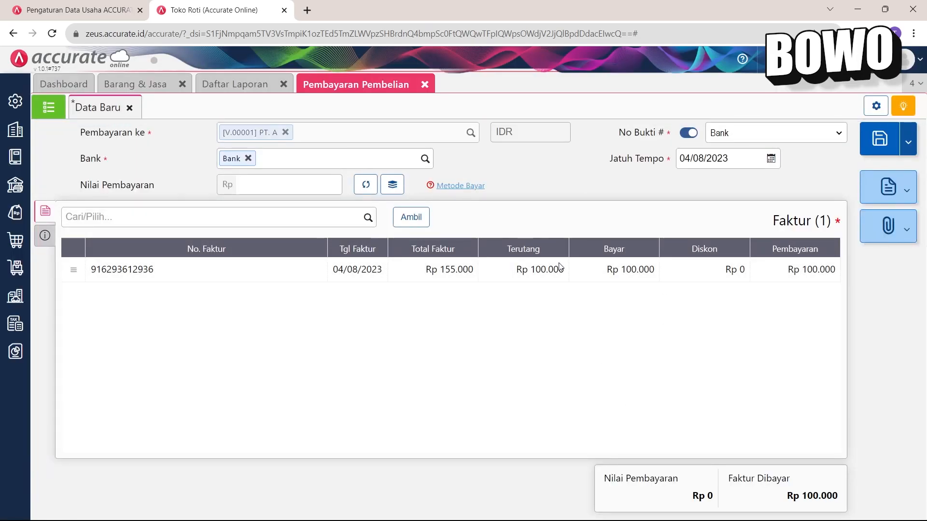
click(365, 184)
click(894, 137)
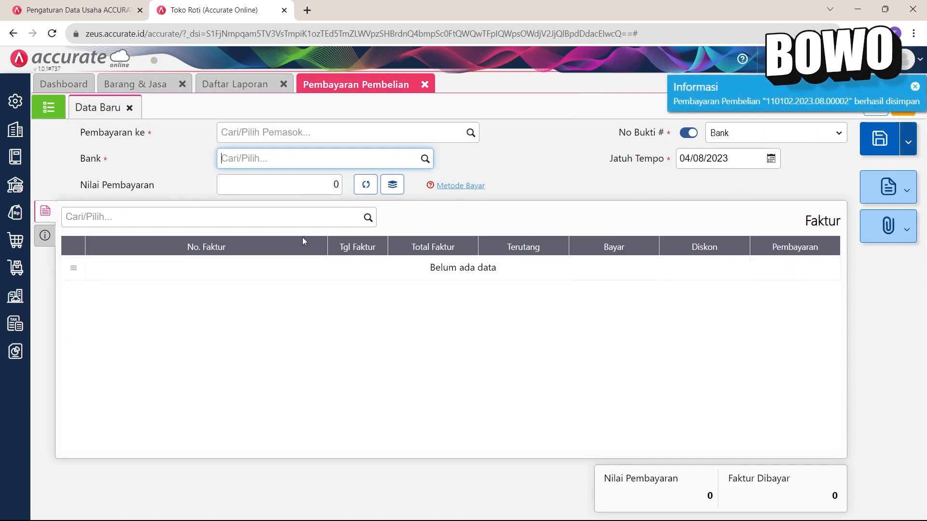
- In a new payment to PT. A from Bank, check whether any unpaid invoices remain, and close the invoice list
click(470, 132)
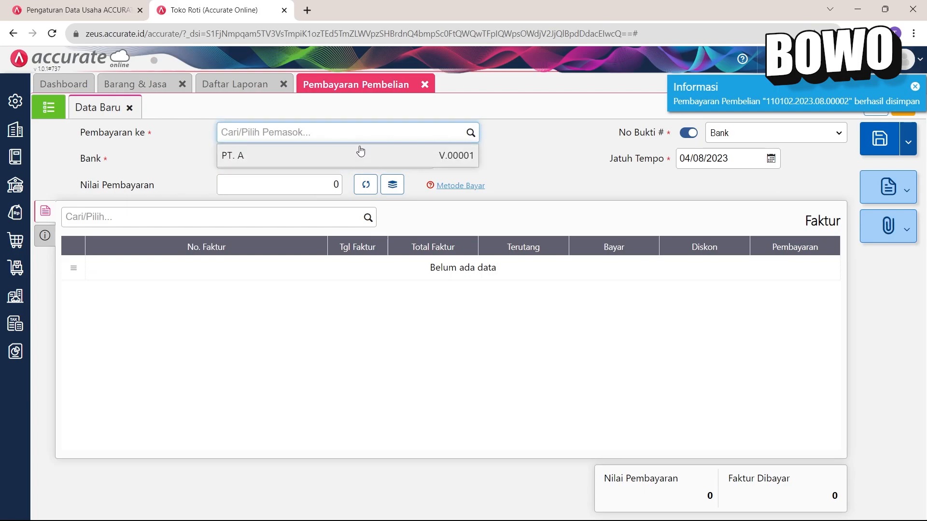
click(309, 162)
click(425, 159)
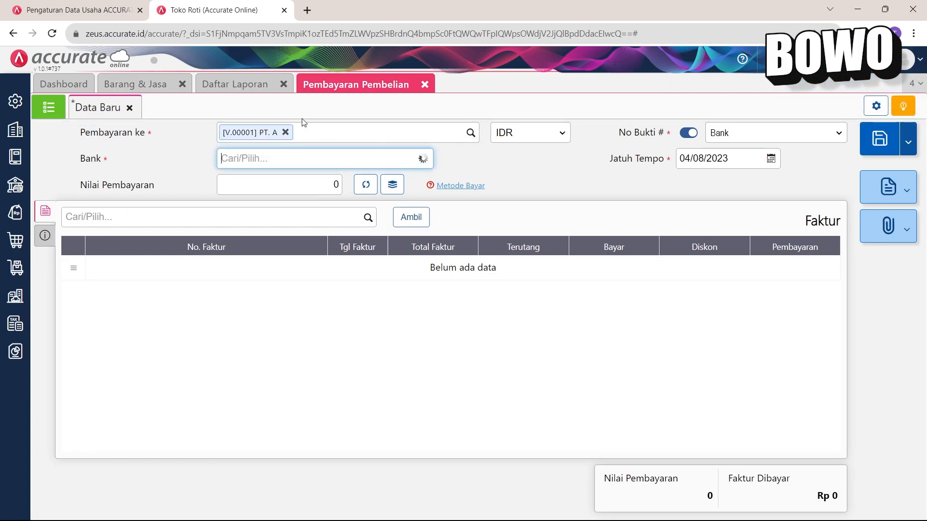
click(311, 218)
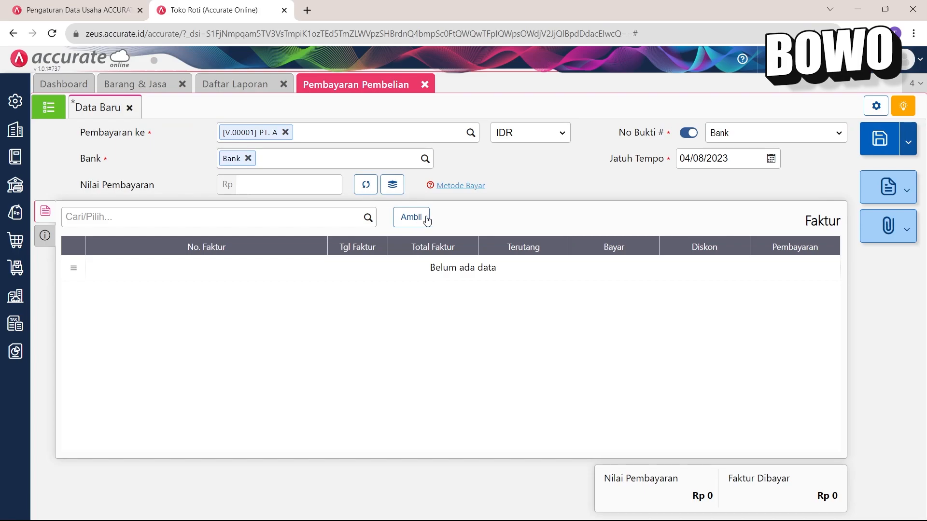
click(411, 217)
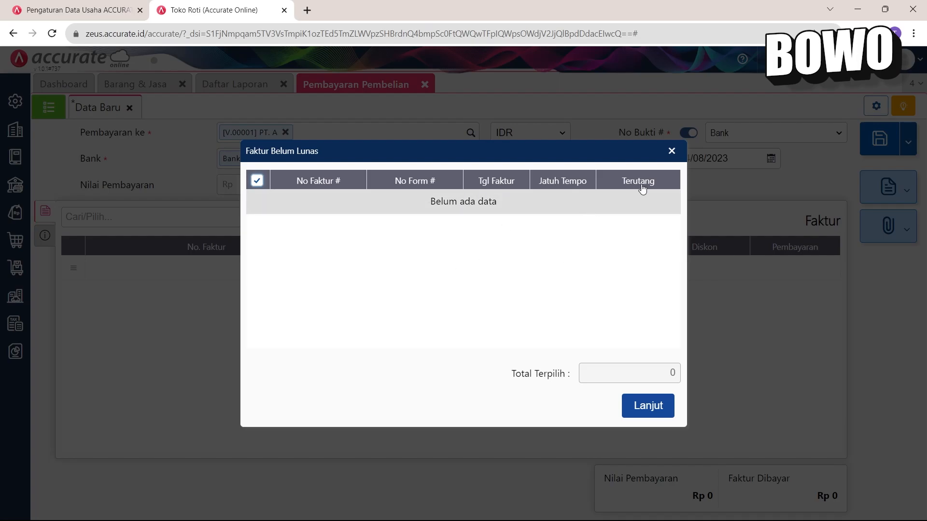
click(672, 151)
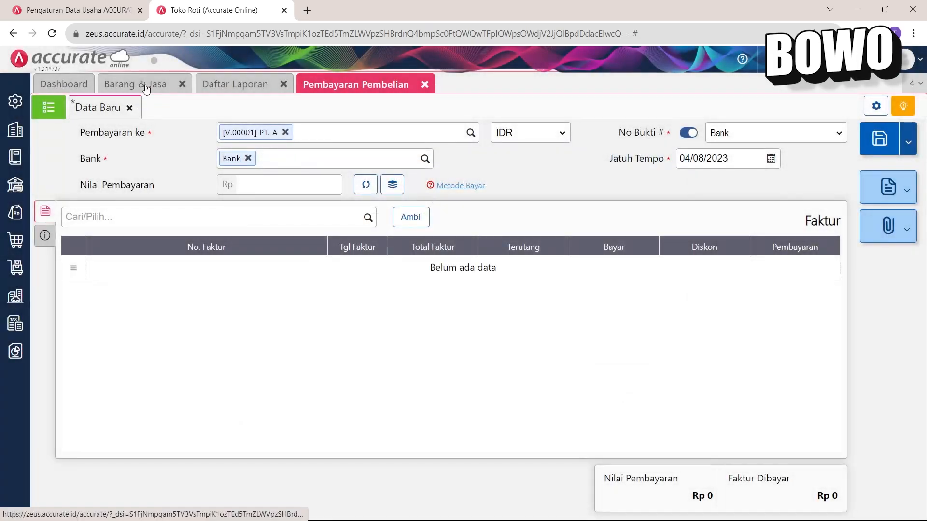
- Refresh the Neraca (Induk Skontro) report and examine the payables total after the final payment
click(144, 87)
click(252, 87)
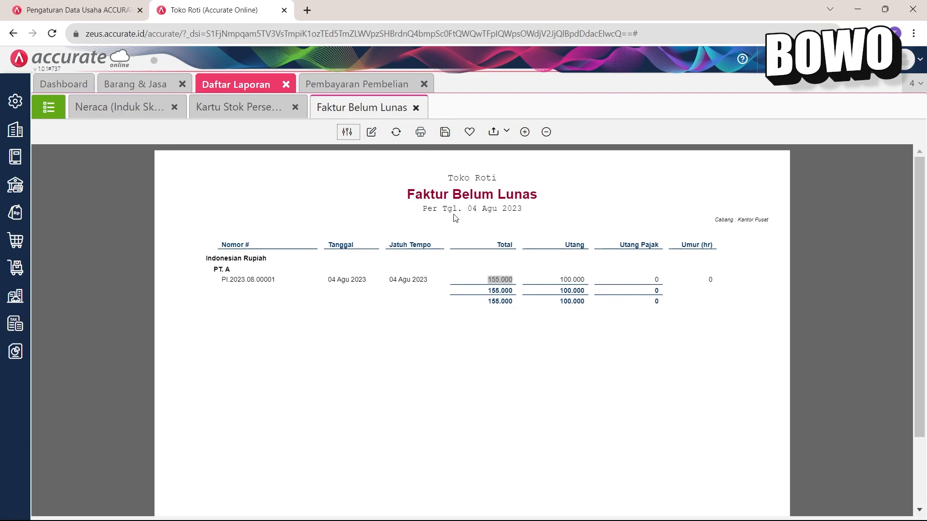
click(112, 106)
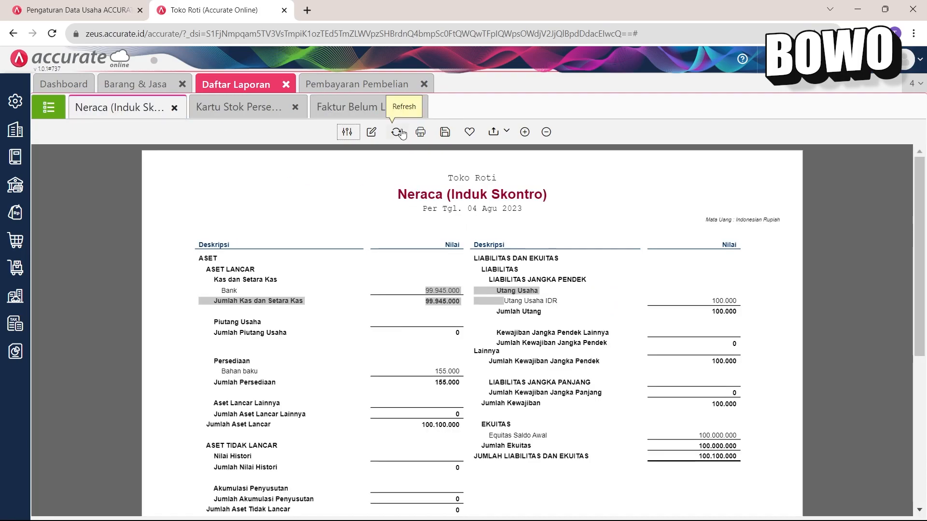
double_click(703, 303)
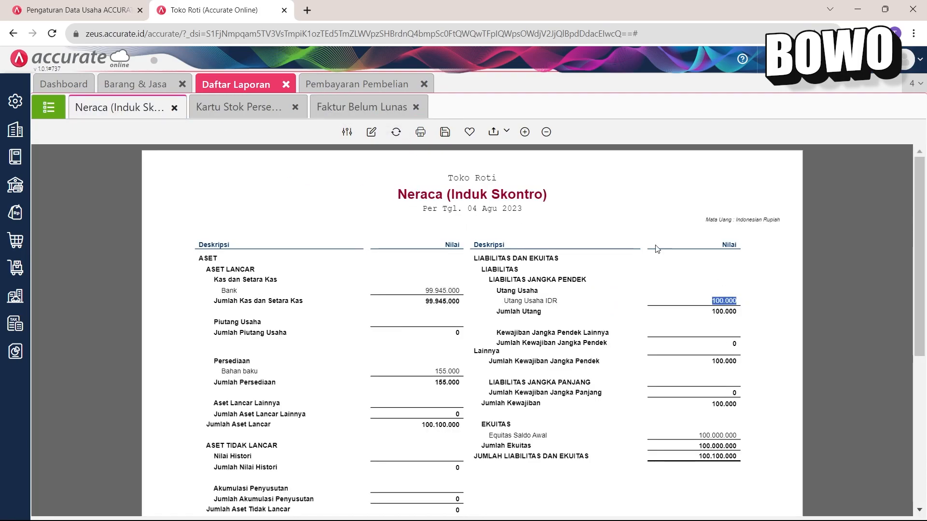
click(395, 132)
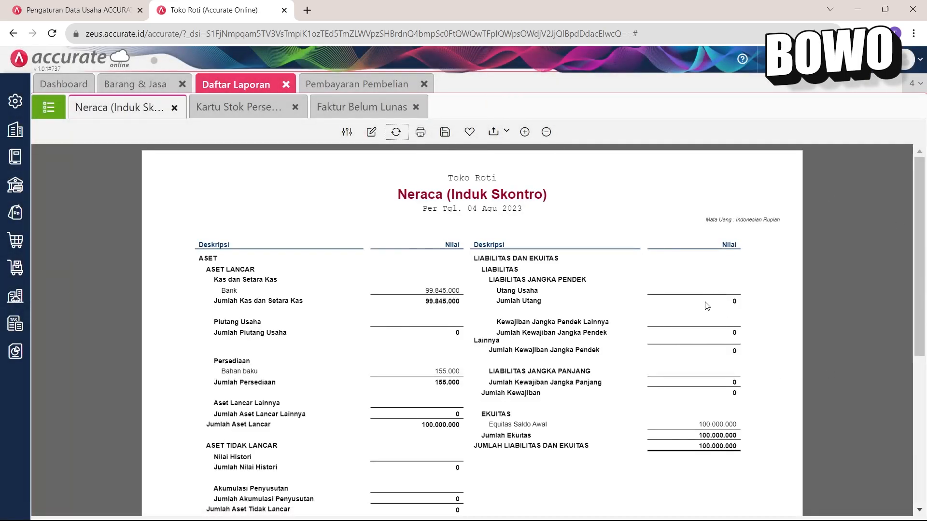
double_click(734, 301)
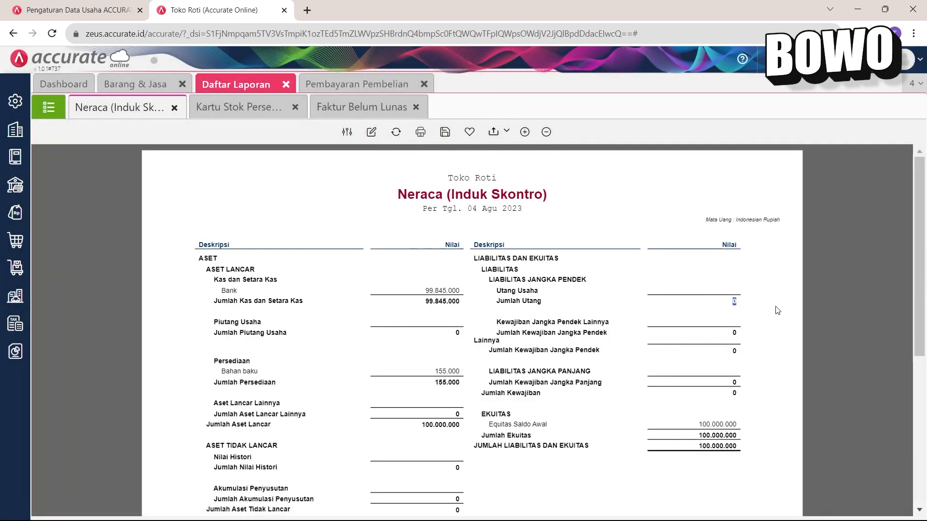
- Refresh the Faktur Belum Lunas report and the Barang & Jasa list to check outstanding payables and stock quantities
click(357, 106)
drag(550, 292, 565, 282)
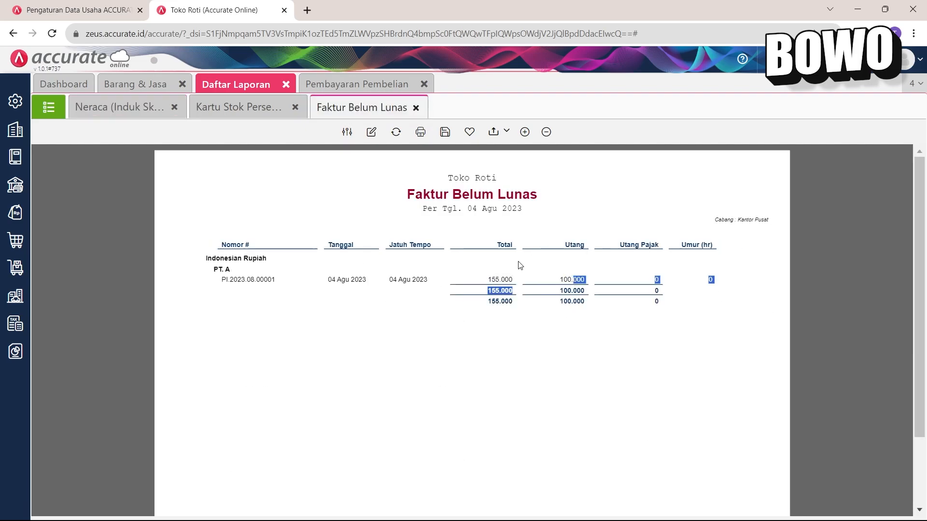
click(396, 132)
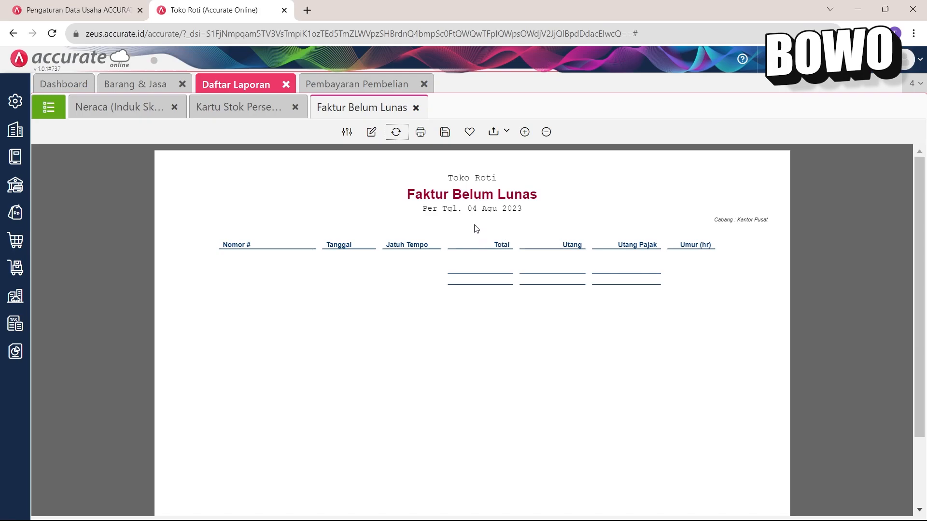
click(20, 252)
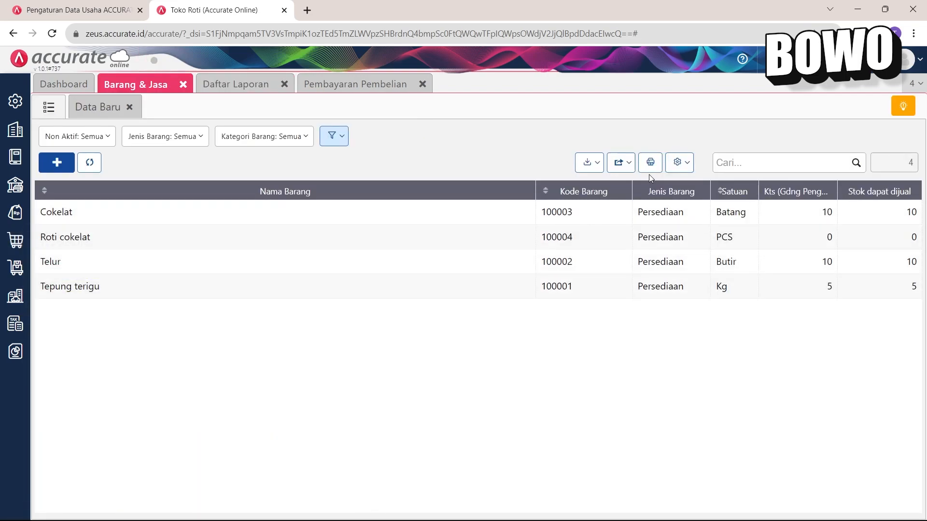
click(90, 162)
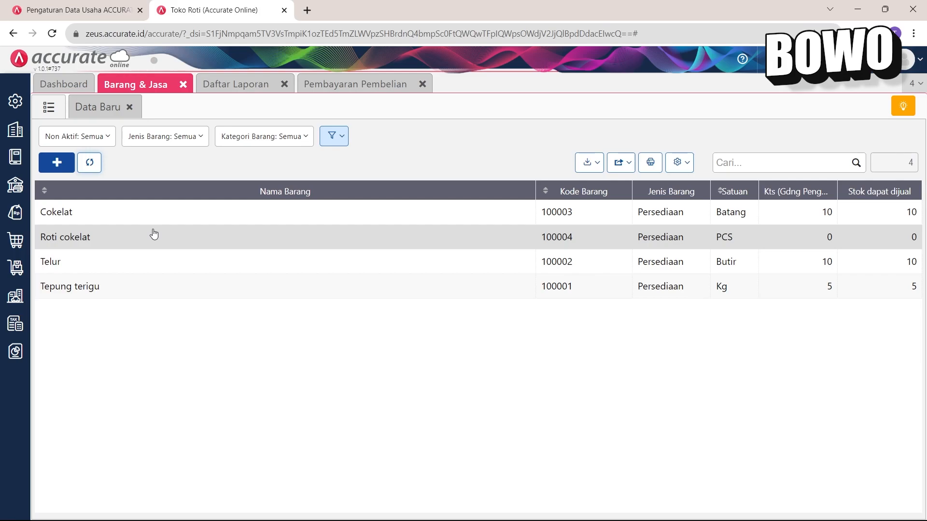
- Discard the unsaved Pembayaran Pembelian entry to PT. A and return to the Barang & Jasa list
click(386, 84)
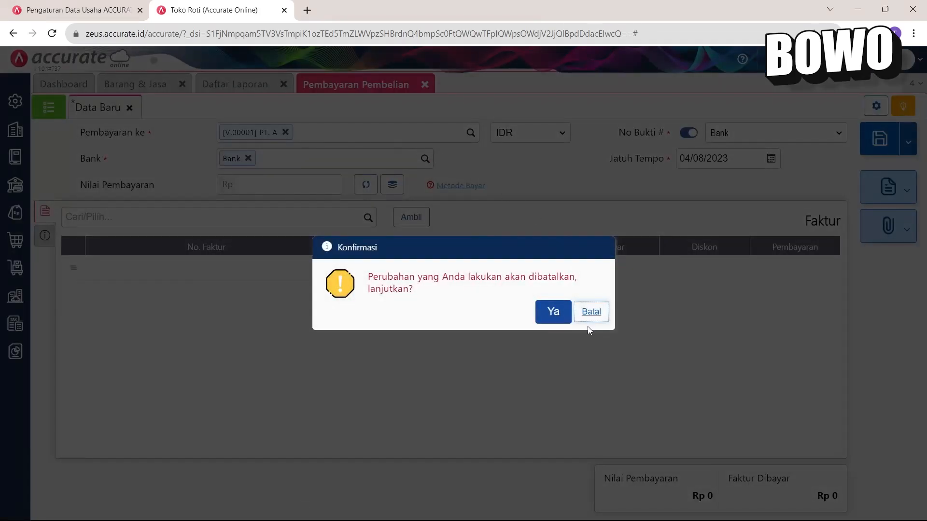
click(562, 316)
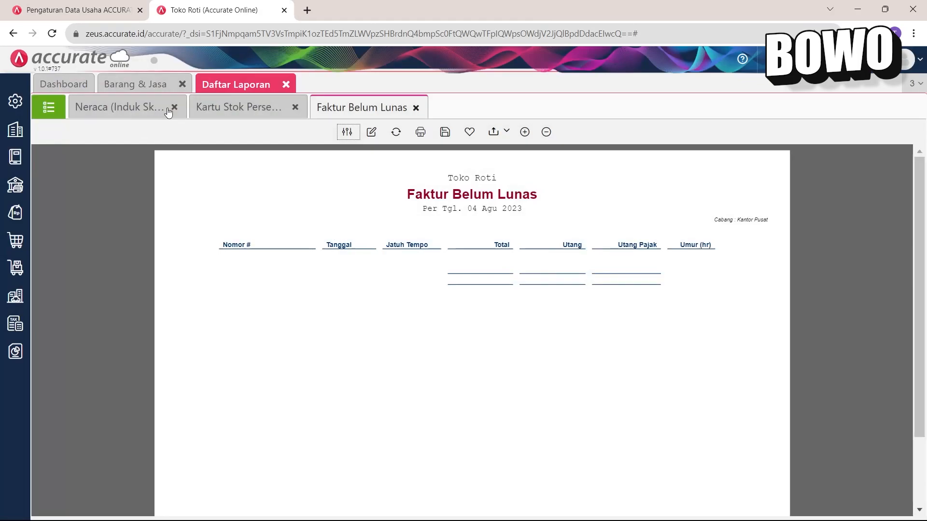
click(151, 84)
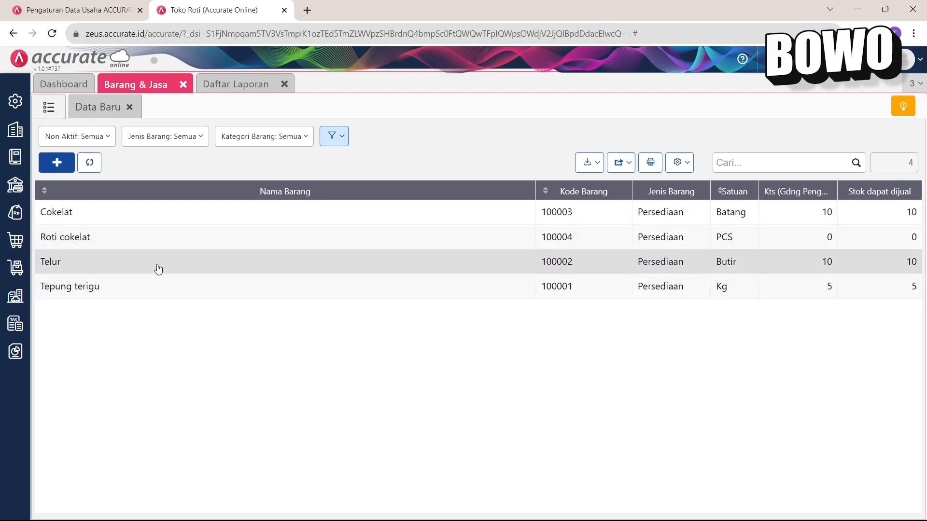
- Check in Preferensi which Persediaan features are enabled, including Produksi Sederhana, and close the preferences
click(11, 269)
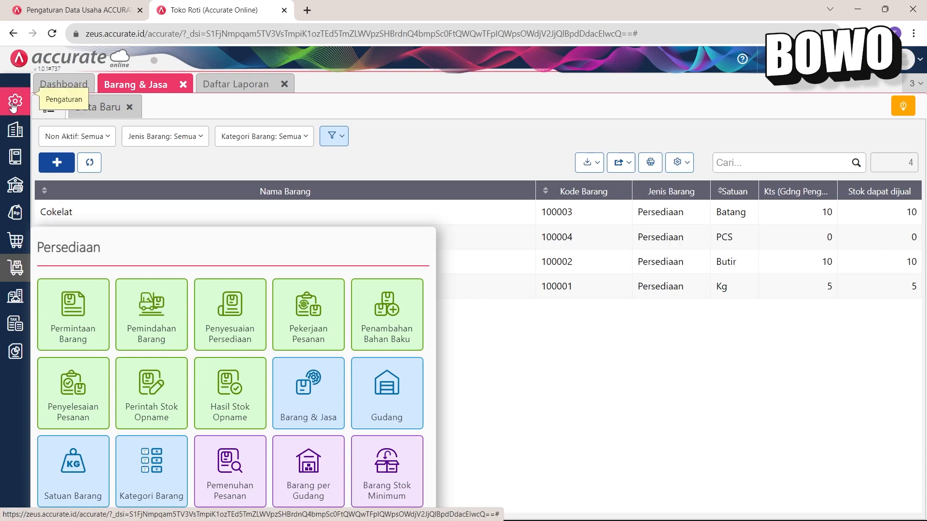
mouse_move(14, 106)
click(80, 193)
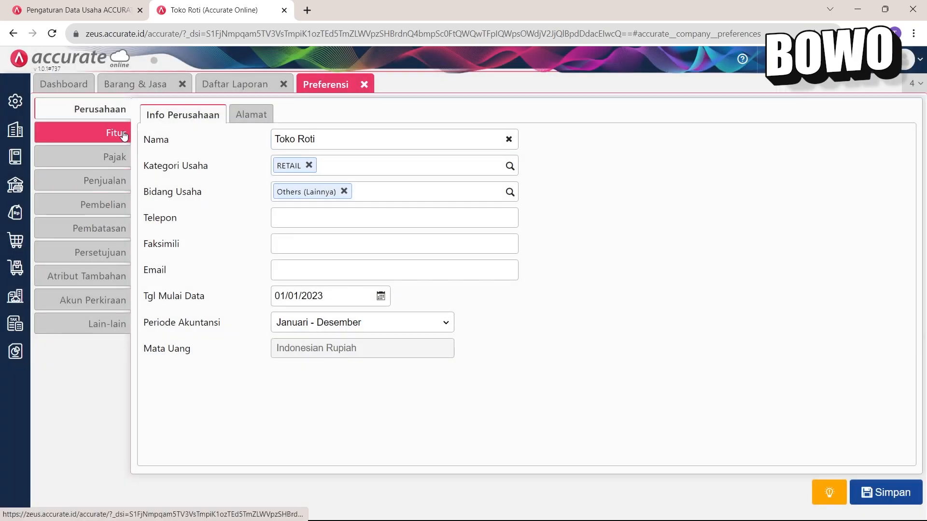
click(124, 136)
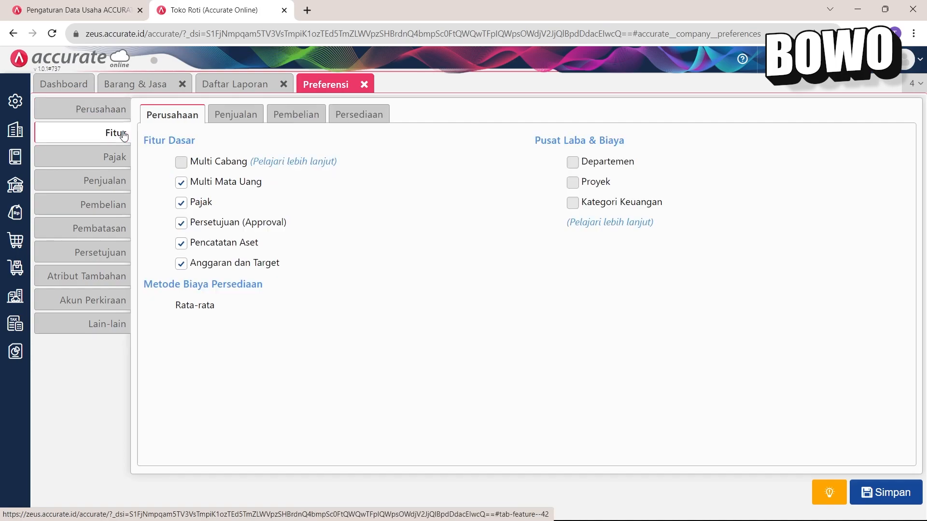
click(347, 122)
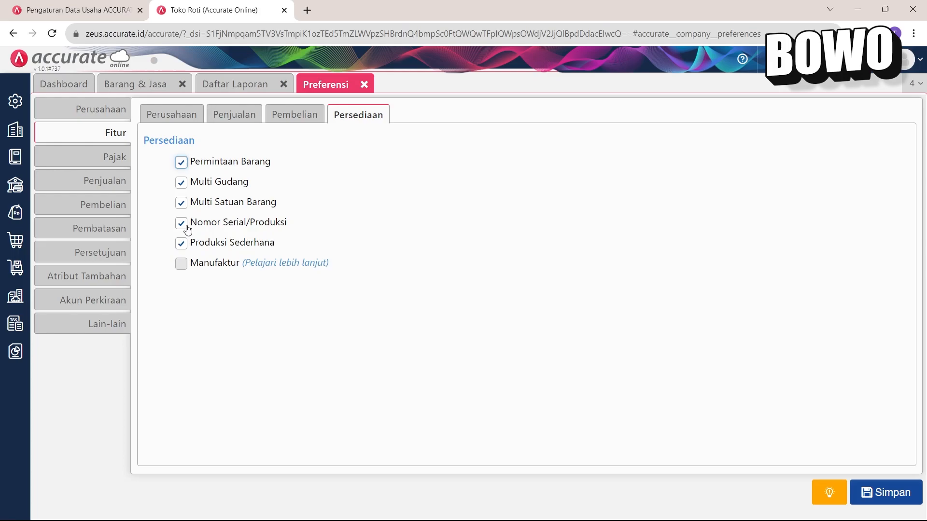
click(15, 268)
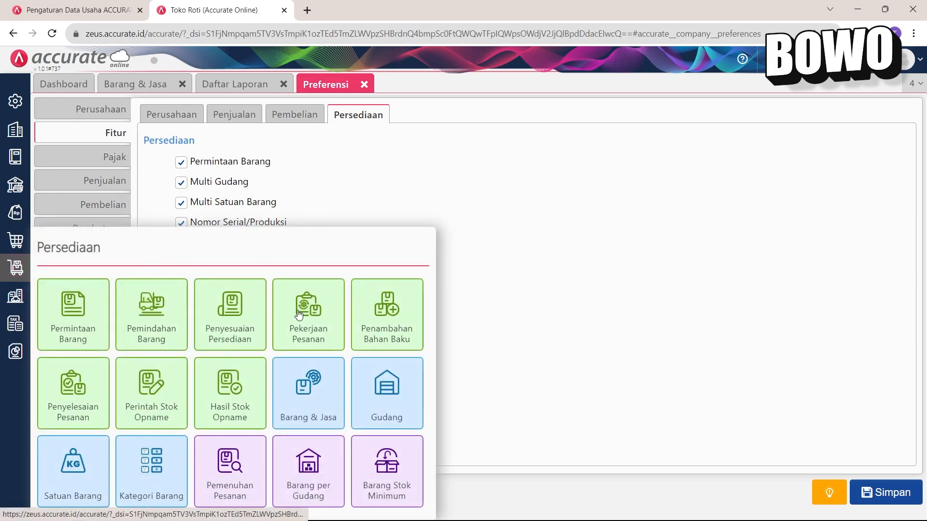
click(469, 214)
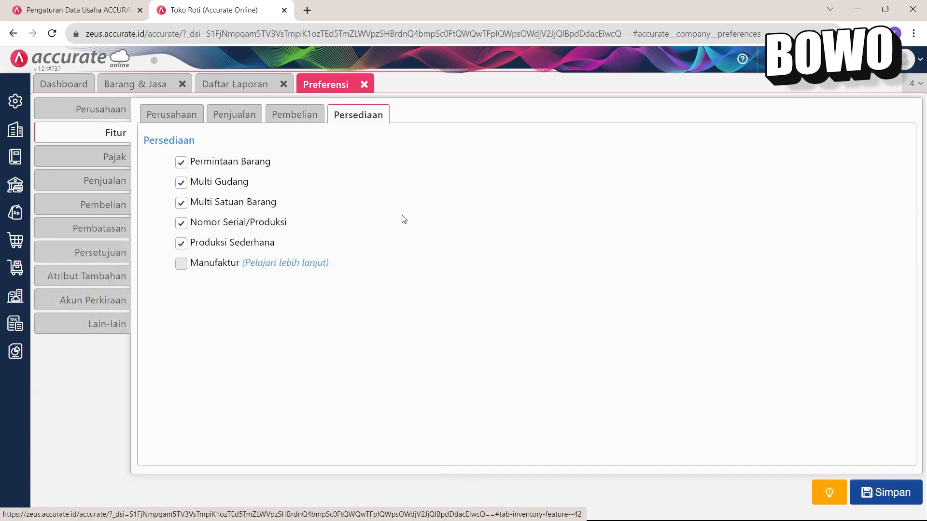
click(364, 85)
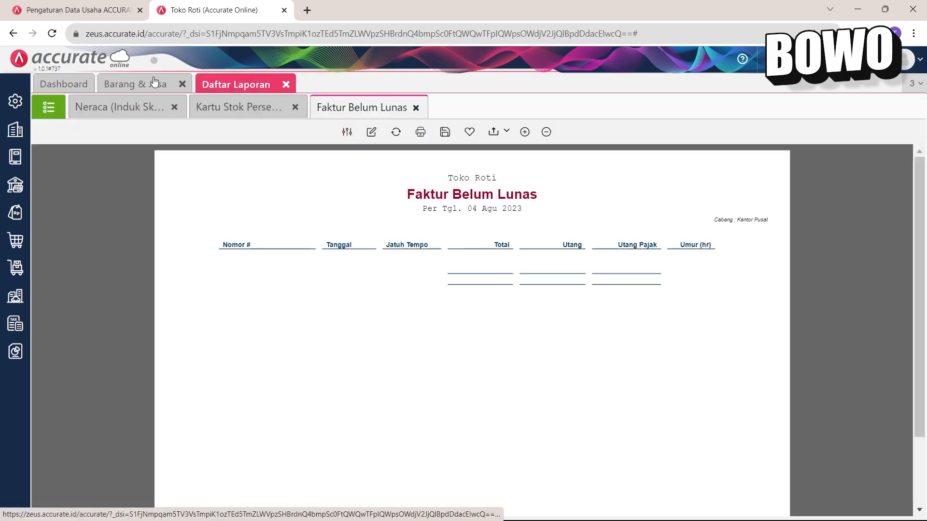
- Start a new Pekerjaan Pesanan and add 1 Batang of Cokelat from the Utama warehouse
click(134, 87)
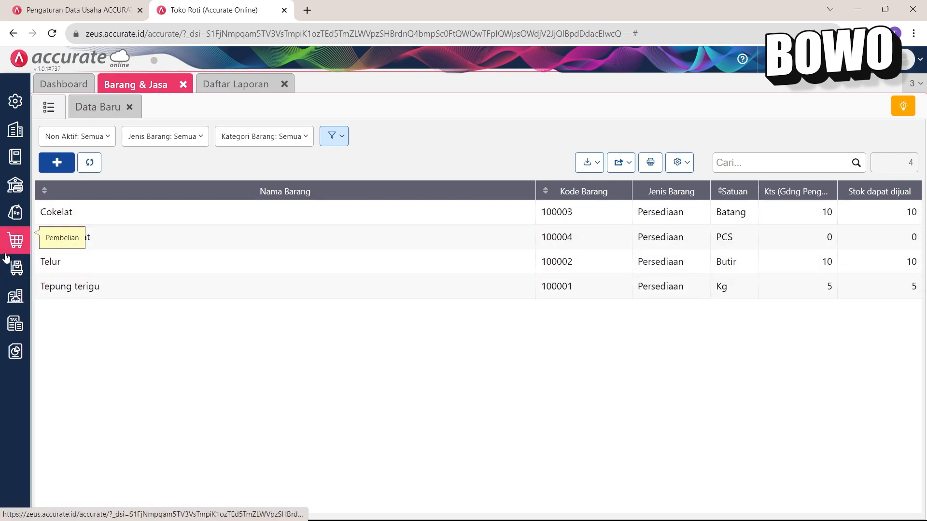
click(11, 270)
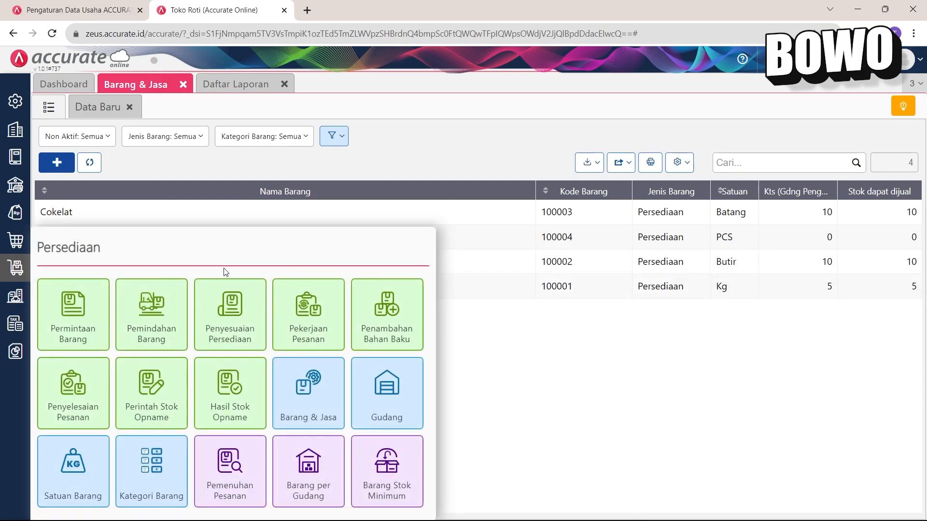
click(313, 310)
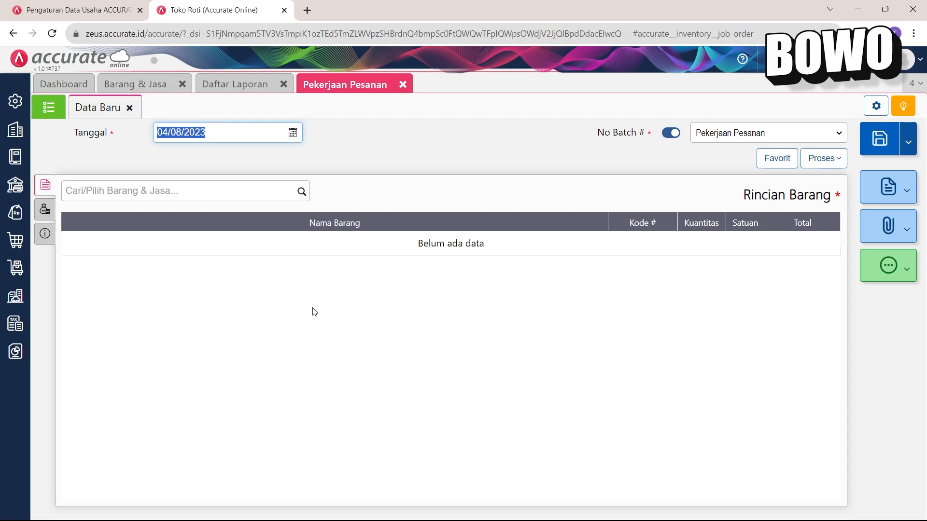
click(302, 198)
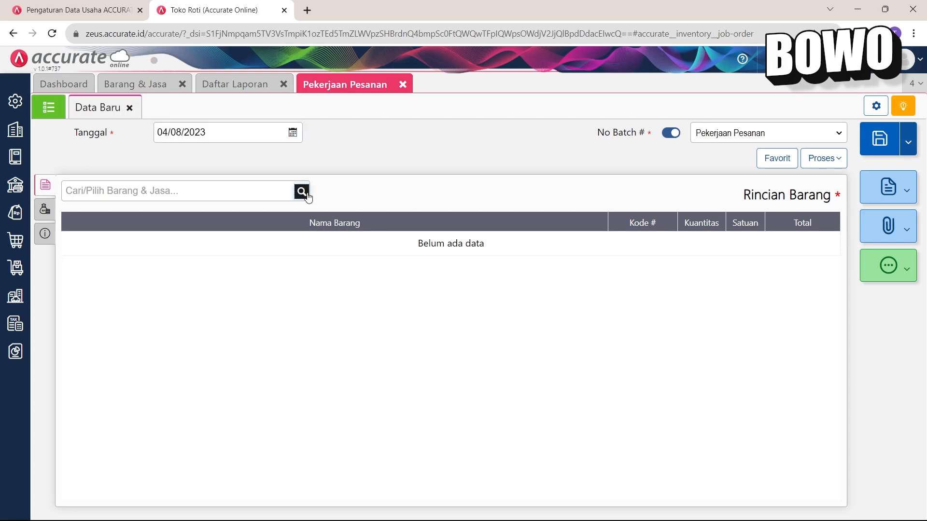
click(231, 213)
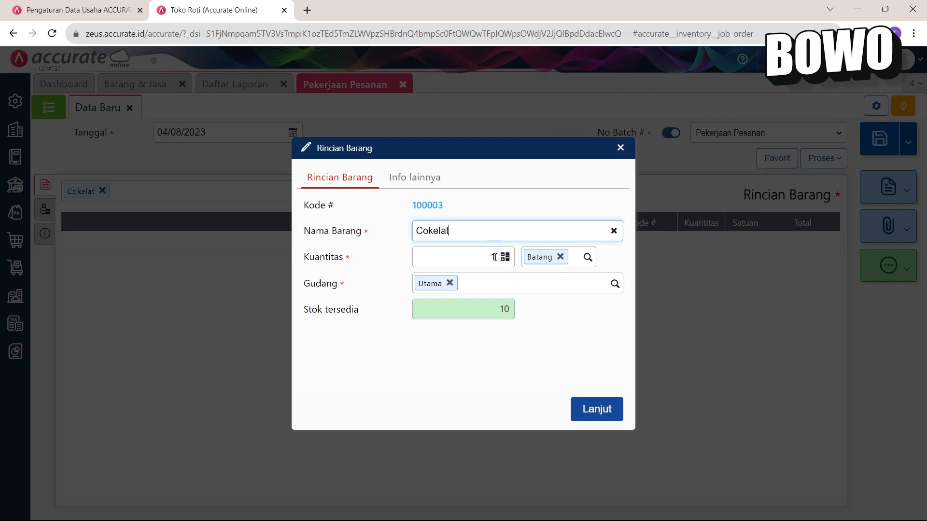
click(595, 411)
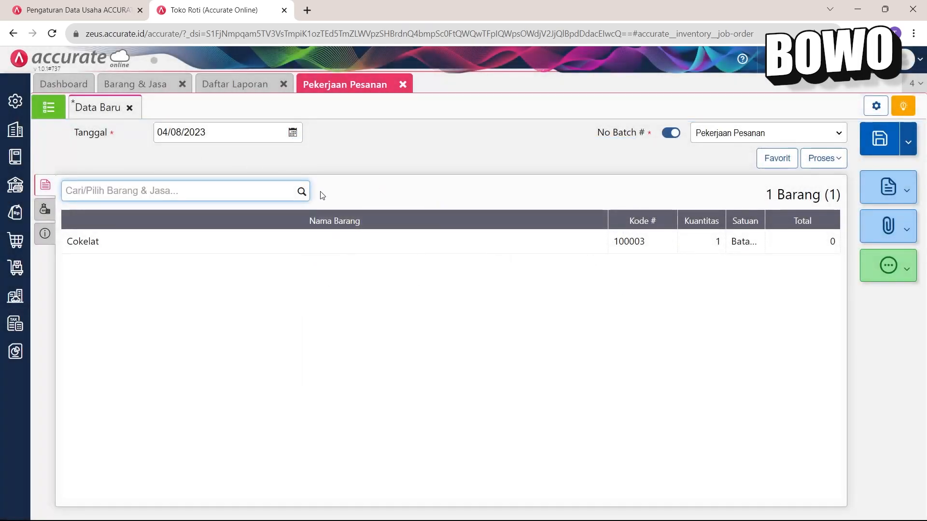
- Add 1 Butir of Telur from the Utama warehouse to the Pekerjaan Pesanan
click(303, 191)
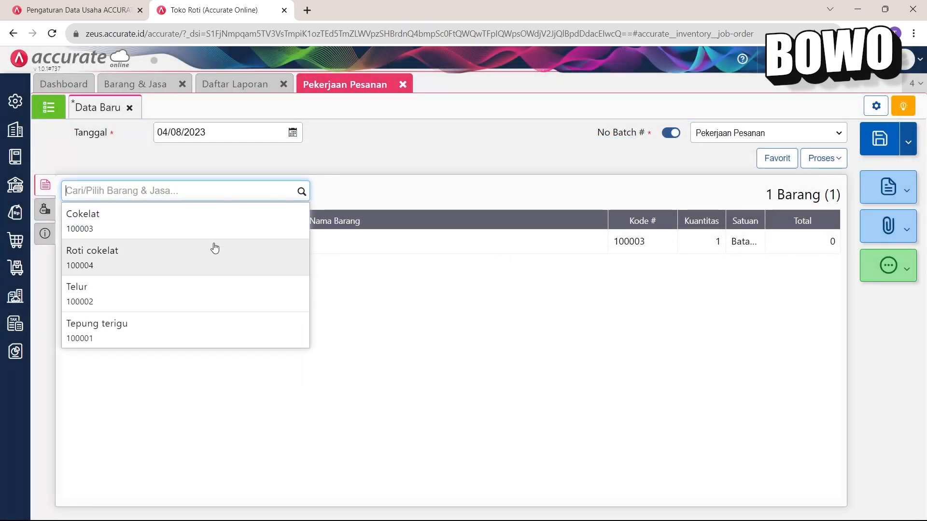
click(244, 279)
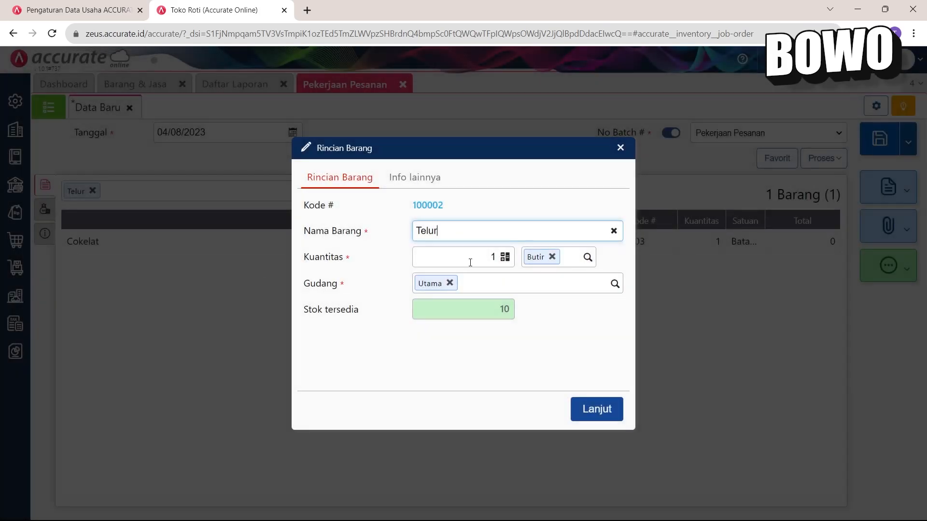
click(611, 414)
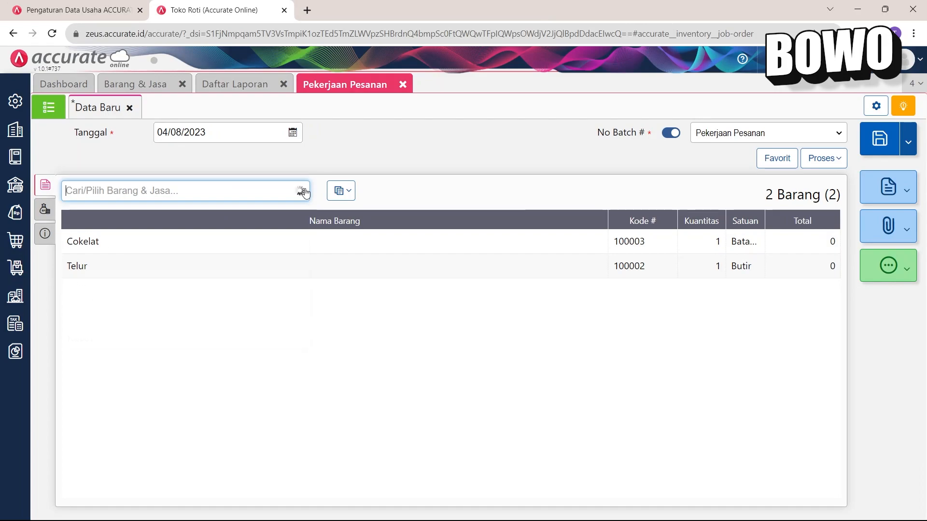
- Add Tepung terigu from the Utama warehouse to the Pekerjaan Pesanan with a quantity of 0,5 Kg
click(301, 191)
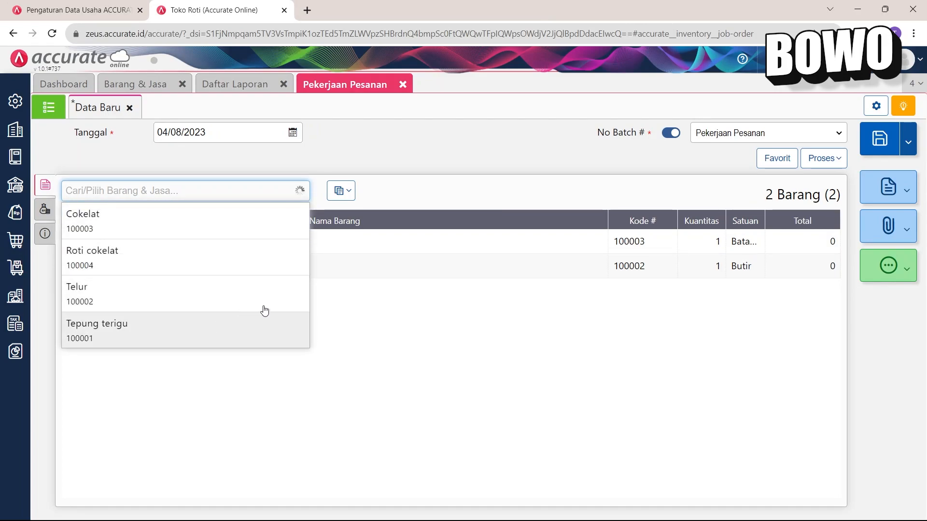
click(243, 318)
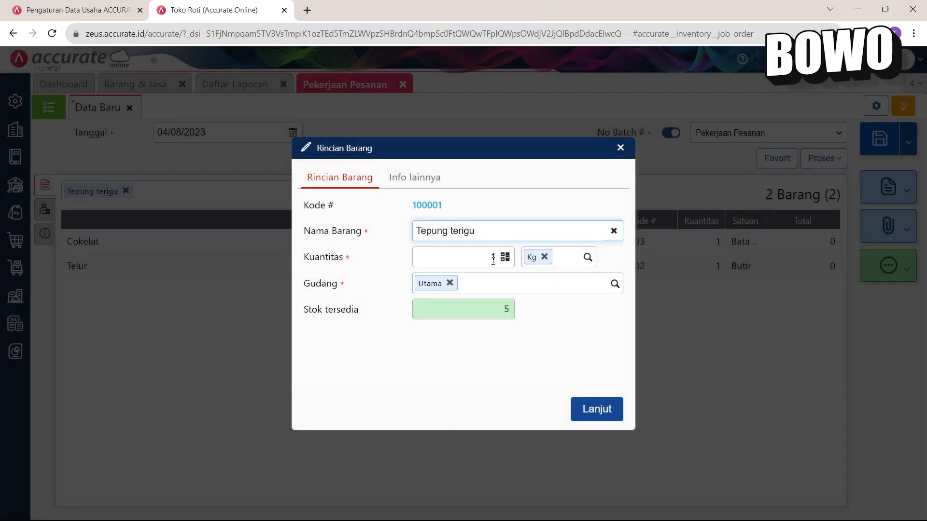
click(492, 261)
double_click(493, 260)
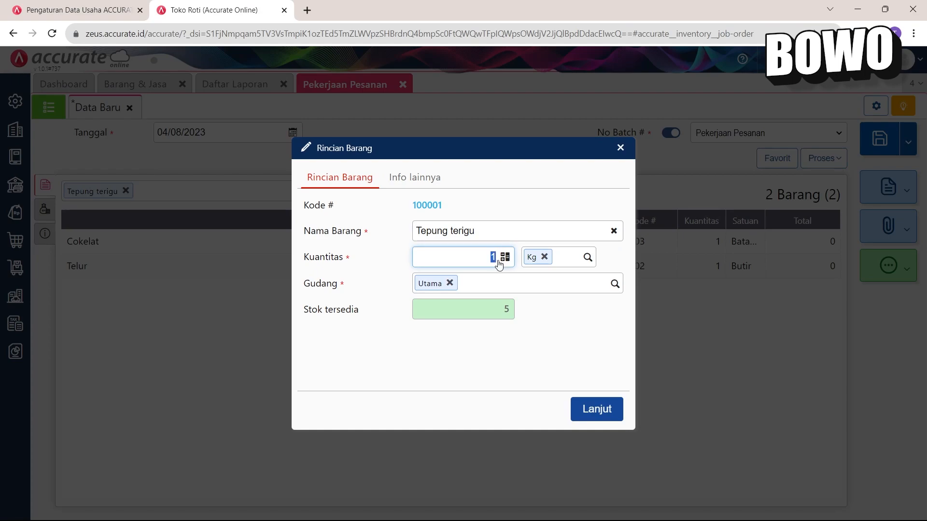
text(0,5)
click(559, 354)
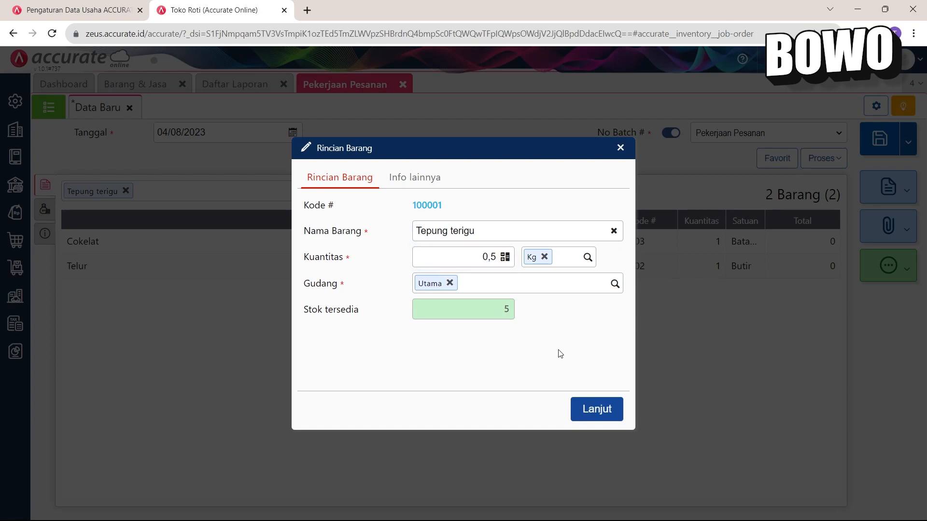
click(599, 408)
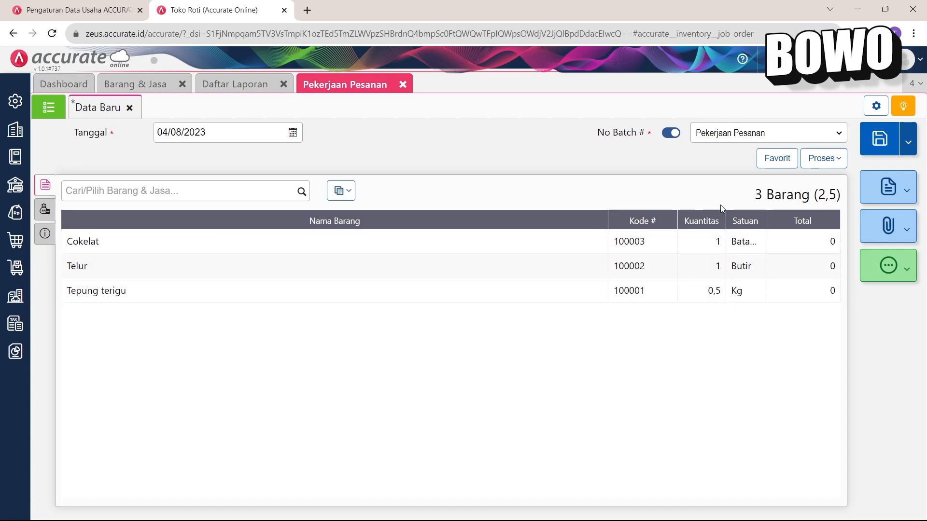
- Store the ingredient list as the favorite transaction "Resep Roti Cokelat" for all users, and save the Pekerjaan Pesanan
click(901, 276)
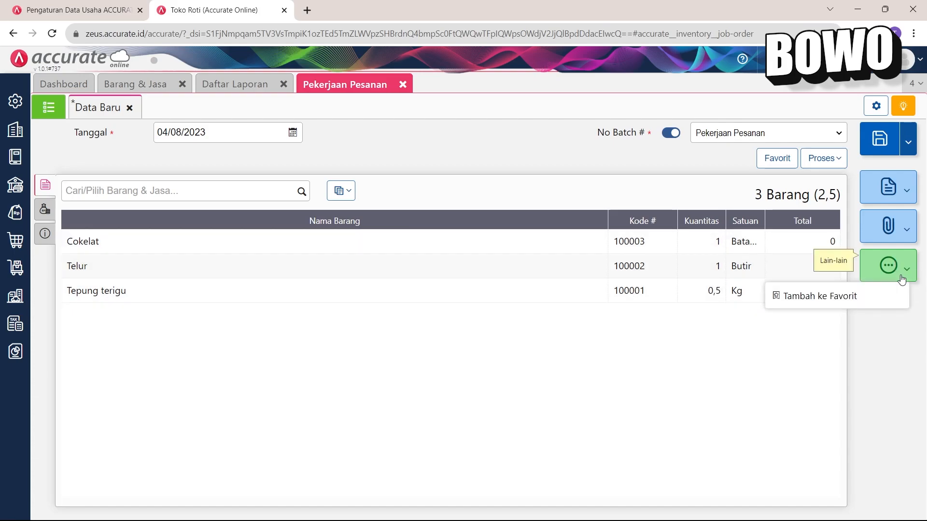
click(814, 299)
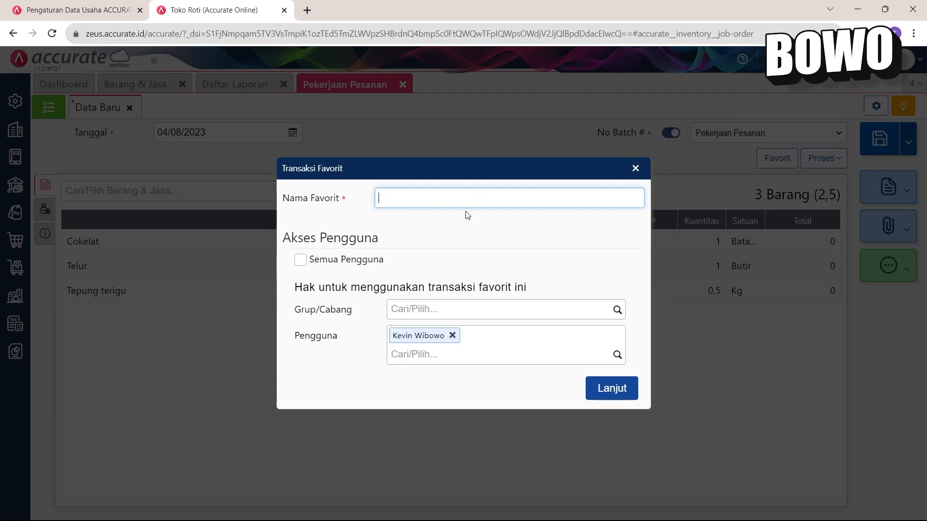
text(Resep Roti Cokelat)
click(480, 236)
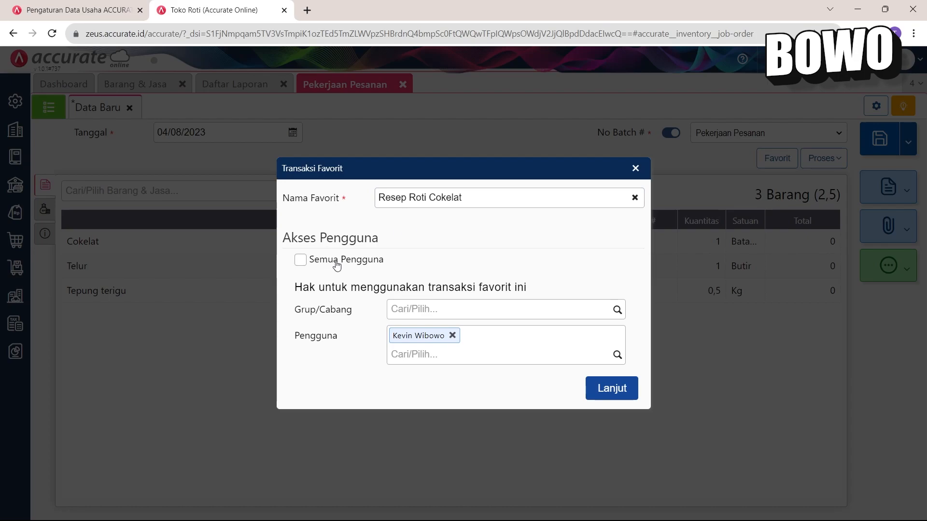
click(301, 261)
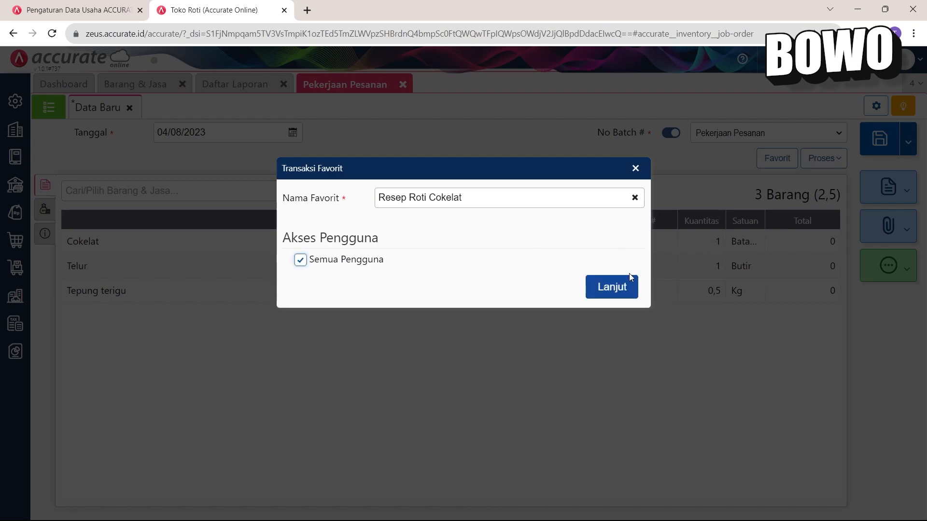
click(611, 286)
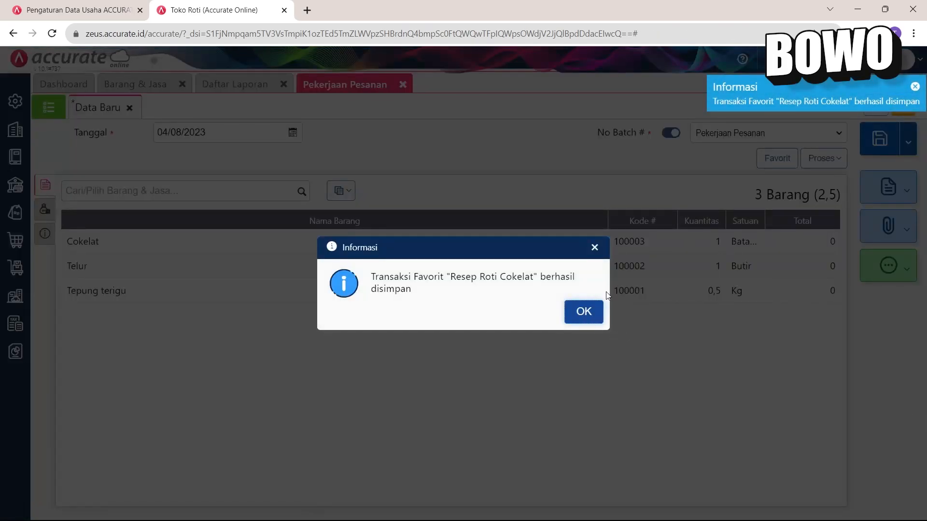
click(582, 312)
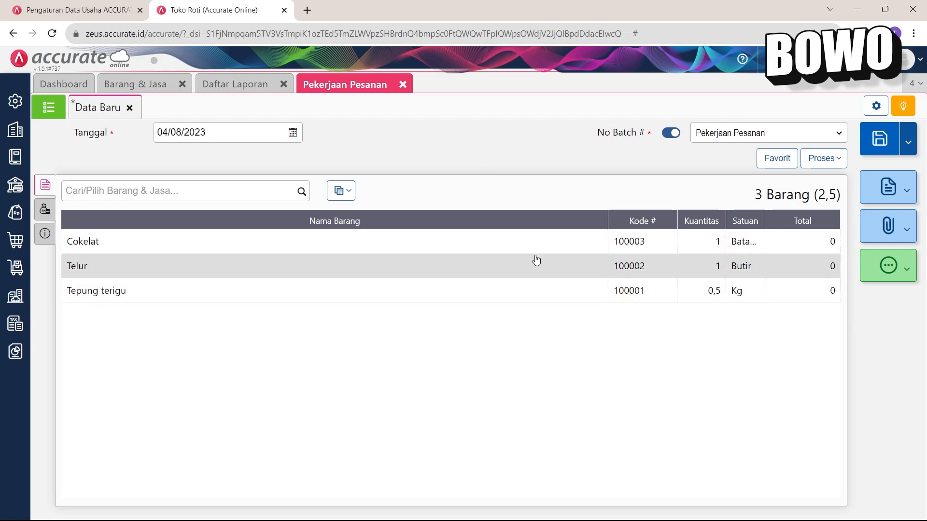
click(879, 140)
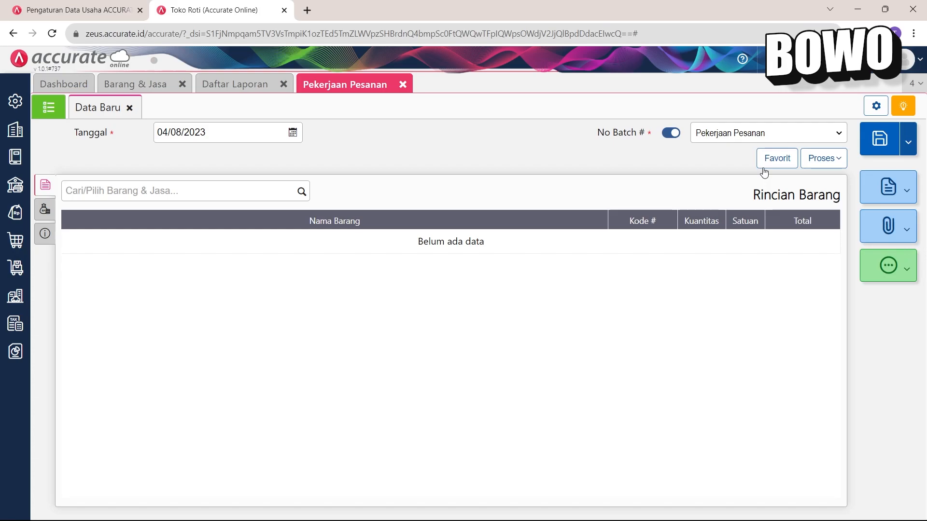
- Copy all ingredients from the favorite transaction "Resep Roti Cokelat" into the new Pekerjaan Pesanan
click(779, 158)
click(481, 199)
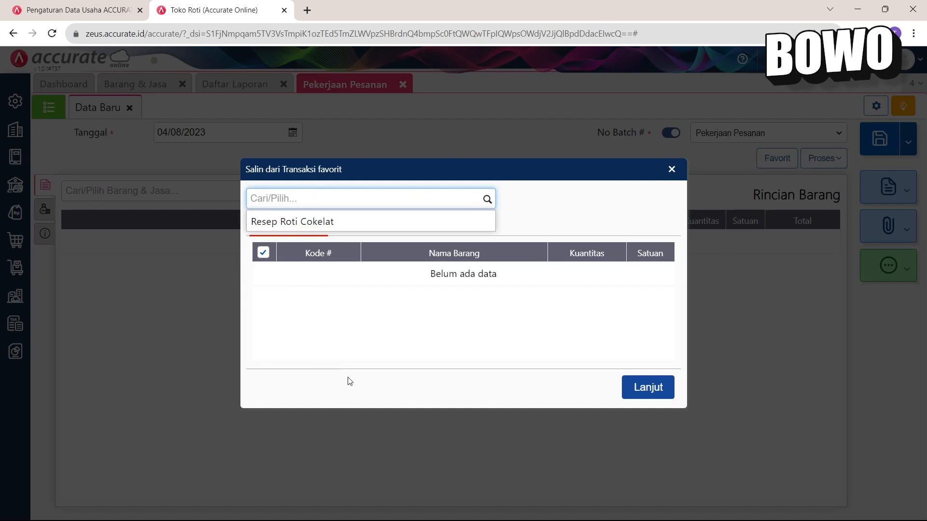
click(353, 223)
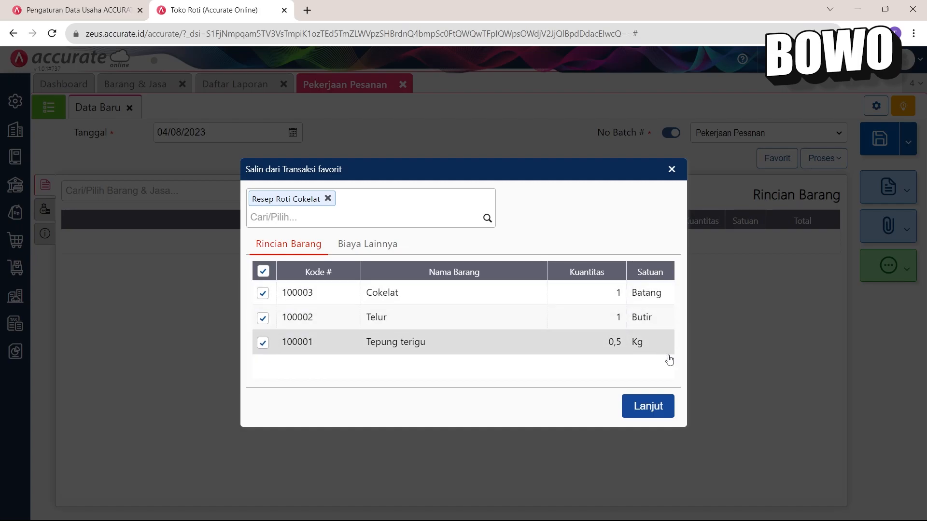
click(651, 409)
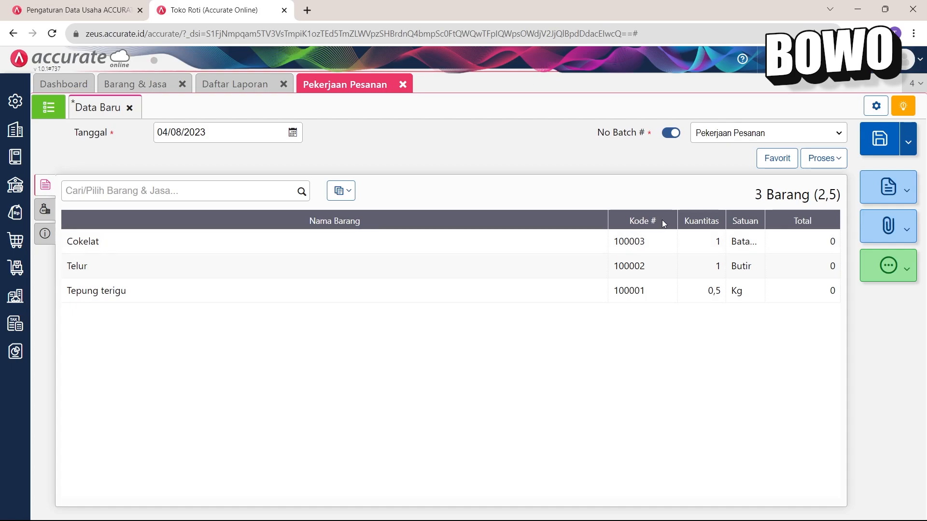
- Set the quantities of Cokelat to 100 Batang and Telur to 100 Butir in the Pekerjaan Pesanan
click(726, 240)
click(491, 255)
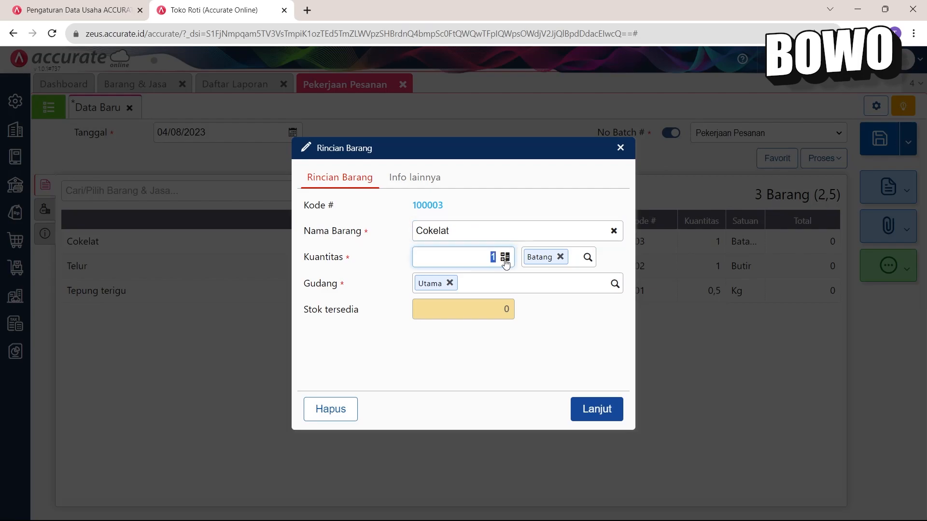
text(1)
click(595, 409)
click(642, 266)
click(486, 256)
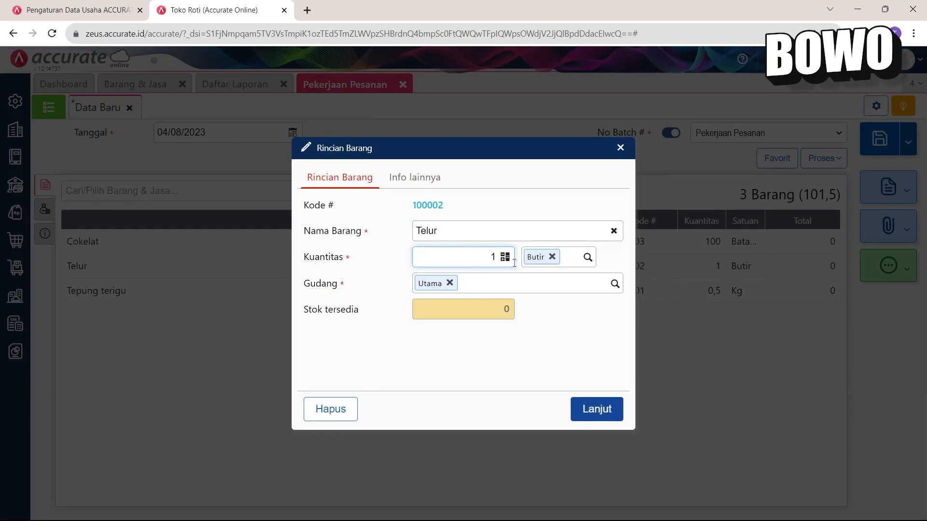
click(599, 410)
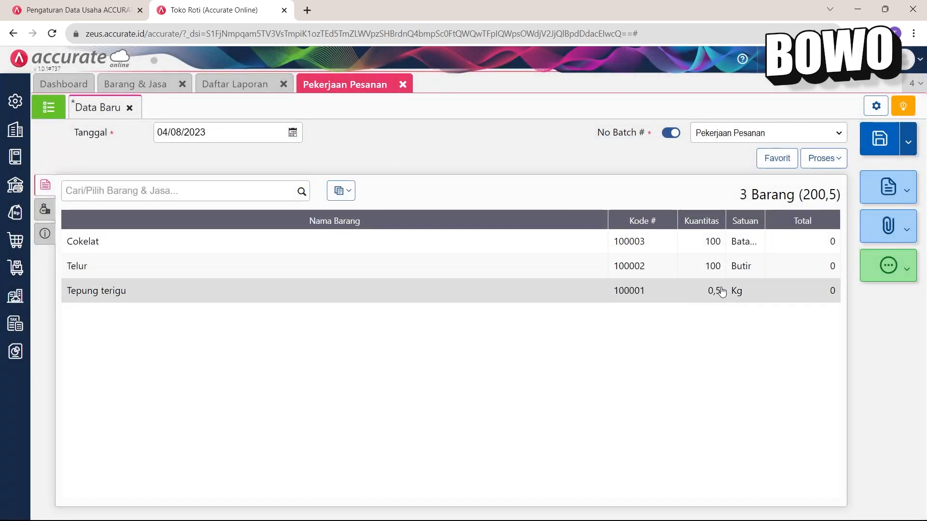
- Set the Tepung terigu quantity to 50 Kg and discard the unsaved Pekerjaan Pesanan
click(630, 290)
drag(476, 259, 534, 263)
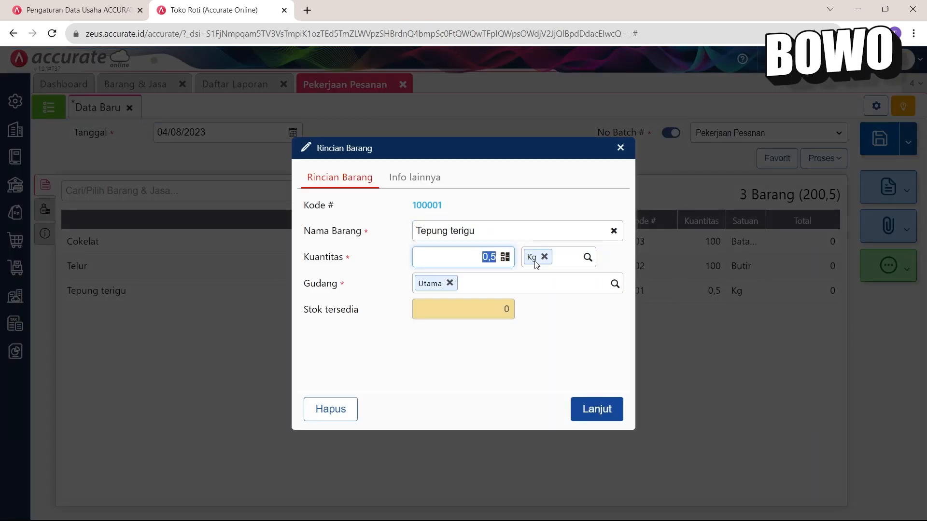
text(50)
click(604, 410)
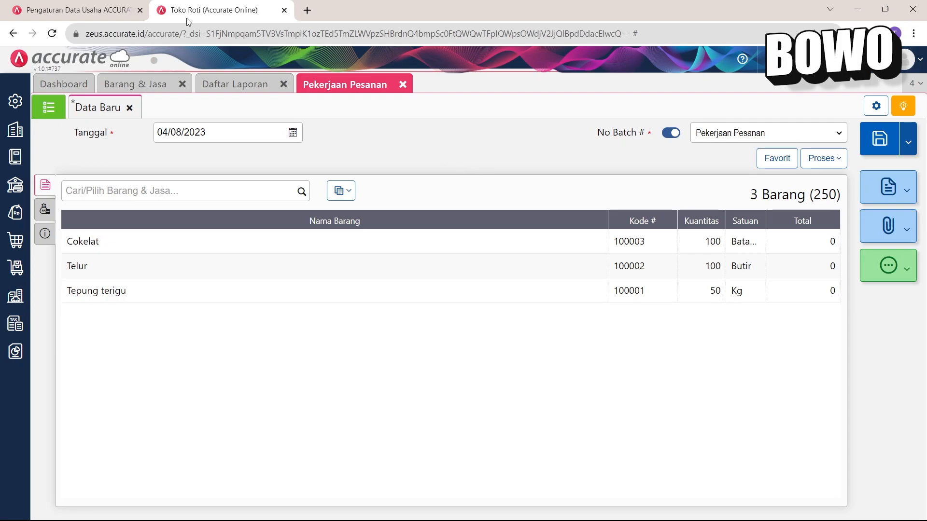
click(129, 108)
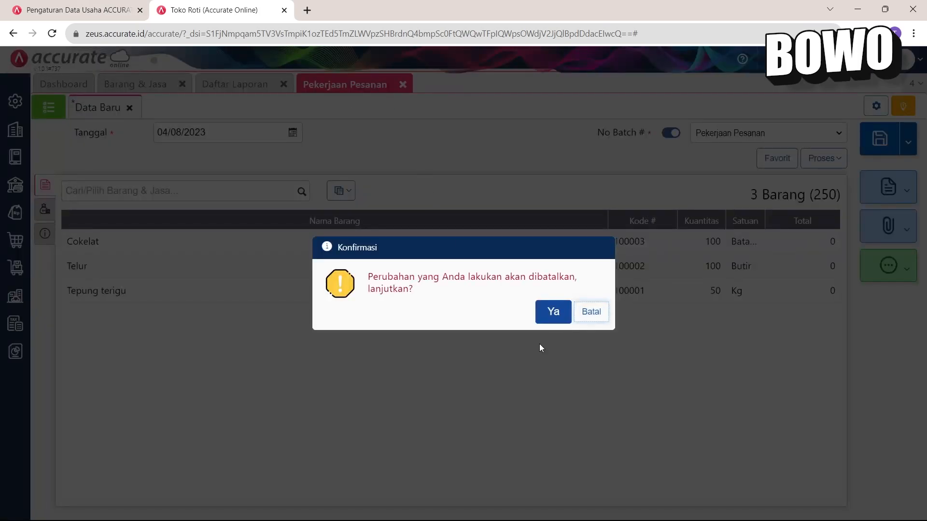
click(544, 319)
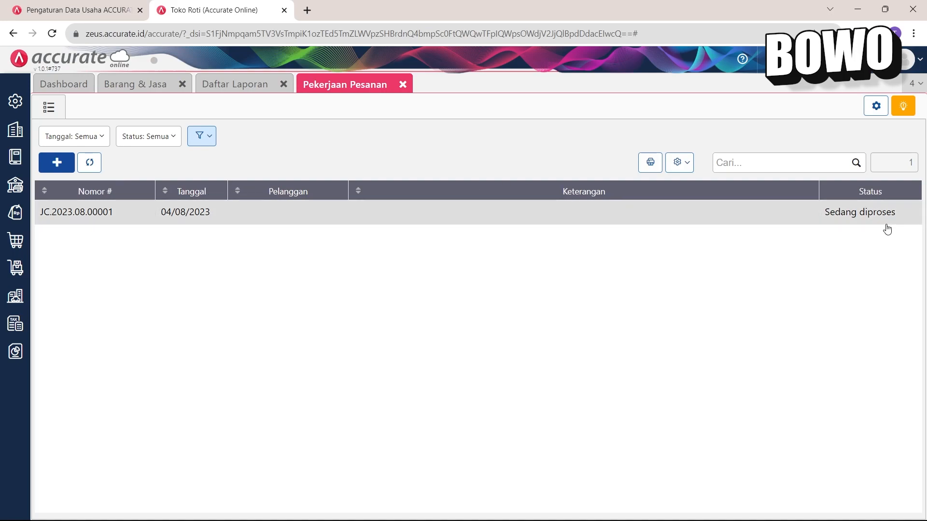
- Refresh the Neraca (Induk Skontro) report and examine the Persediaan dalam proses and Bahan baku balances
click(222, 87)
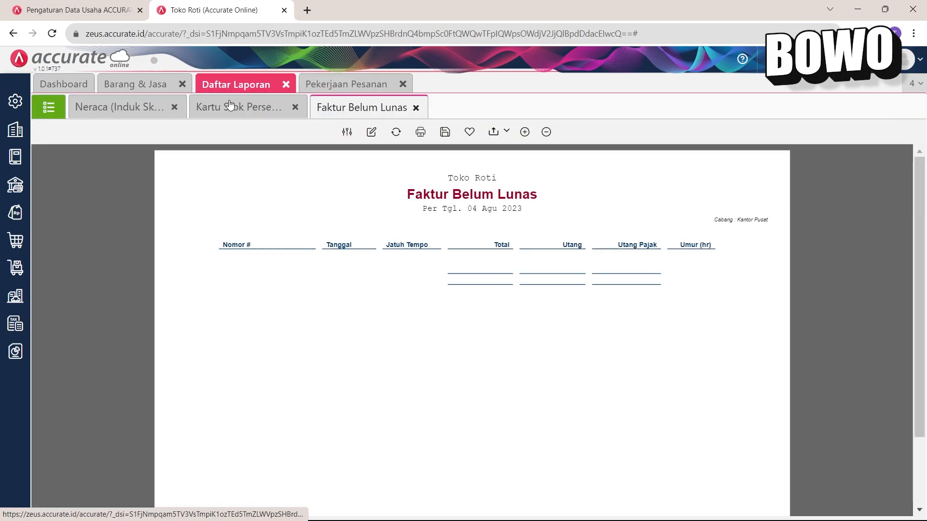
click(145, 107)
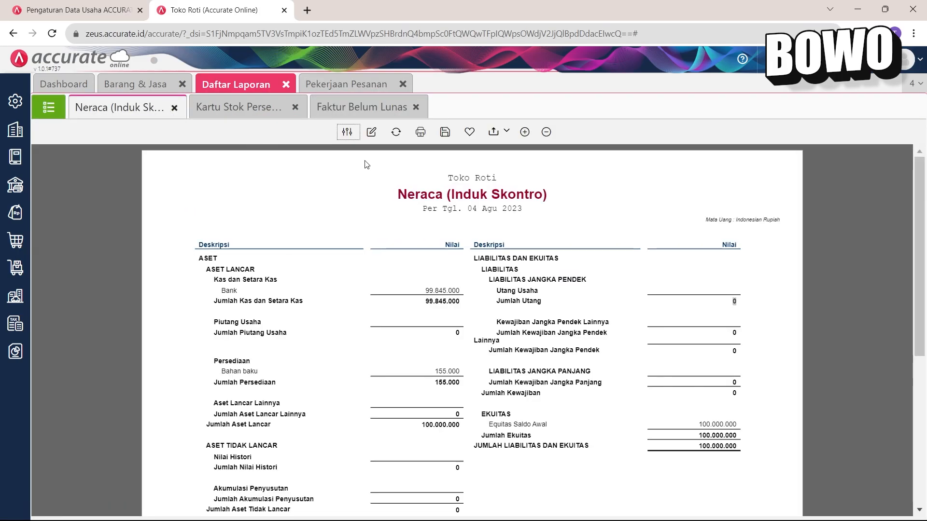
scroll(241, 369, down, 2)
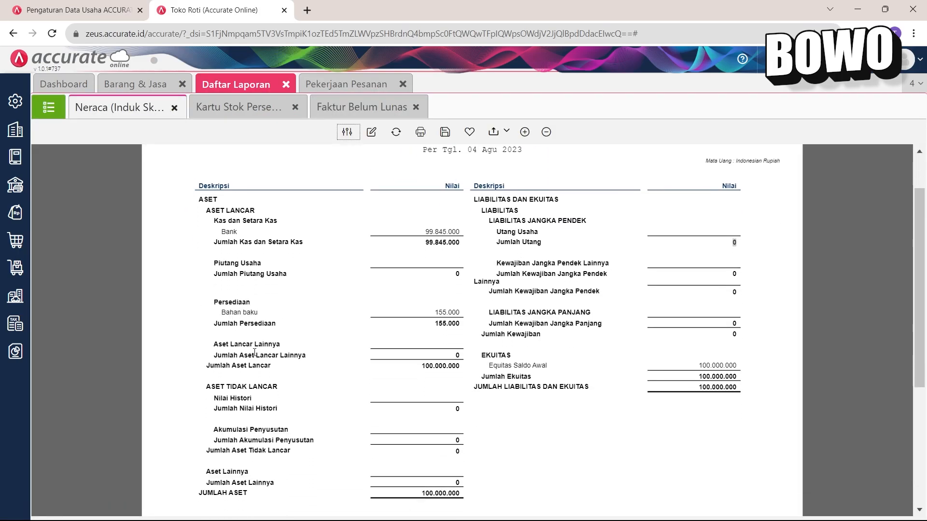
drag(426, 293, 475, 296)
click(396, 133)
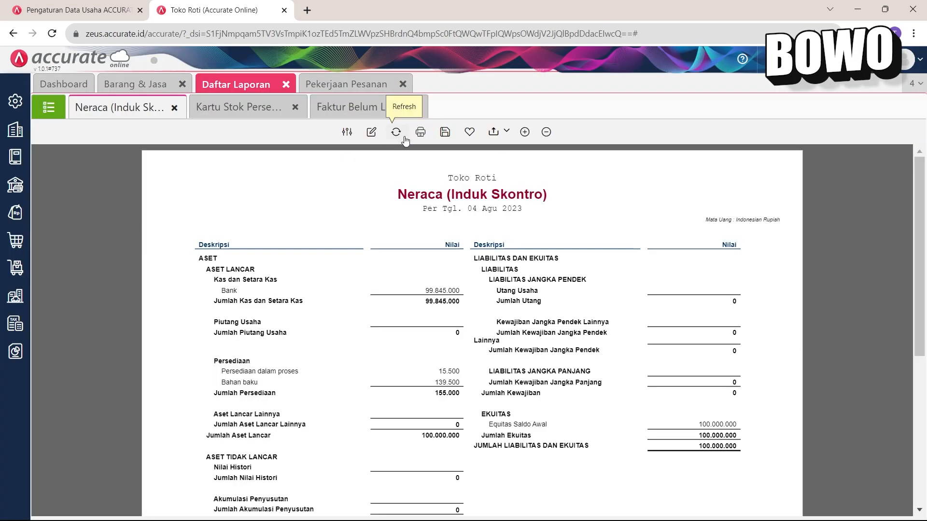
drag(203, 372, 329, 371)
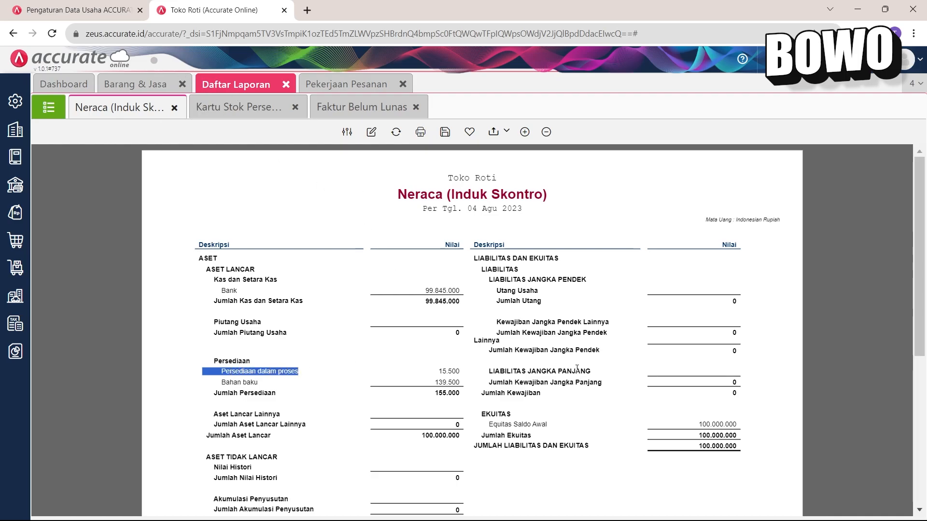
click(272, 388)
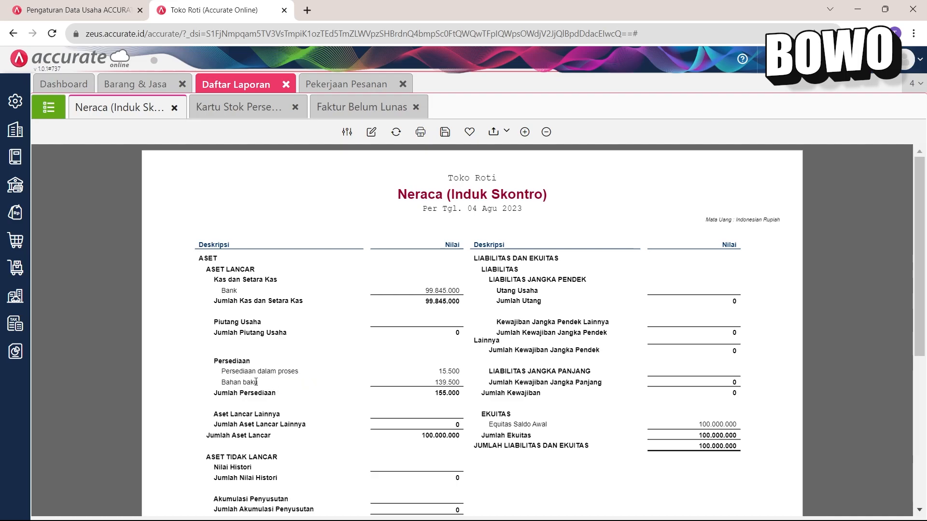
drag(220, 372, 482, 370)
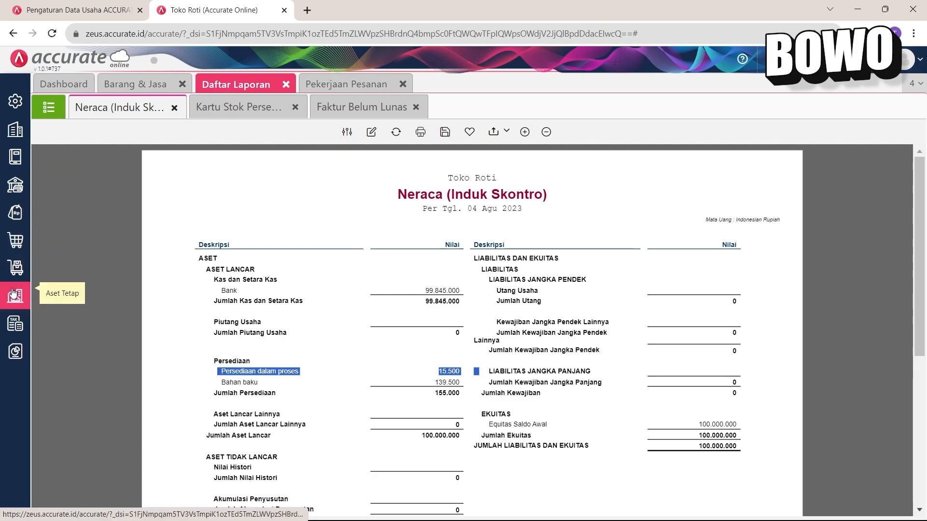
click(134, 288)
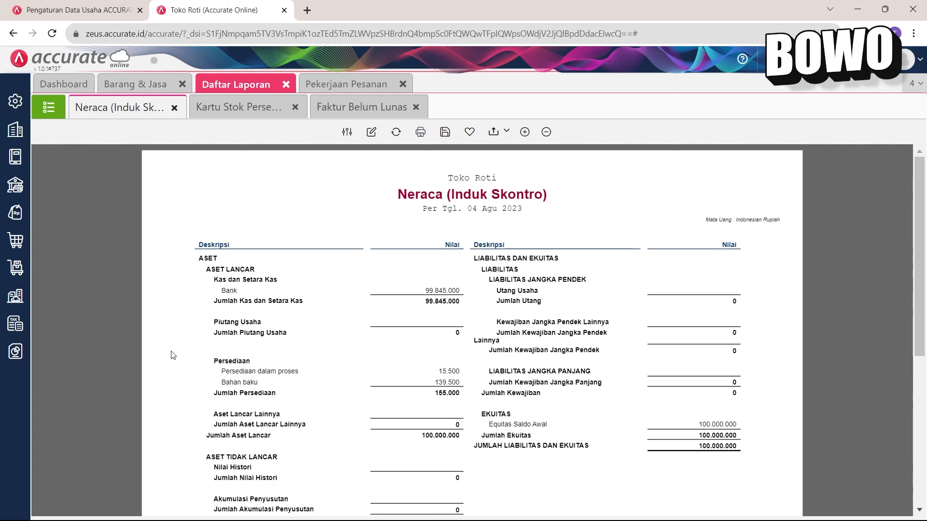
- Start a new Penyelesaian Pesanan of type Barang for the Pekerjaan Pesanan dated 04/08/2023
click(15, 267)
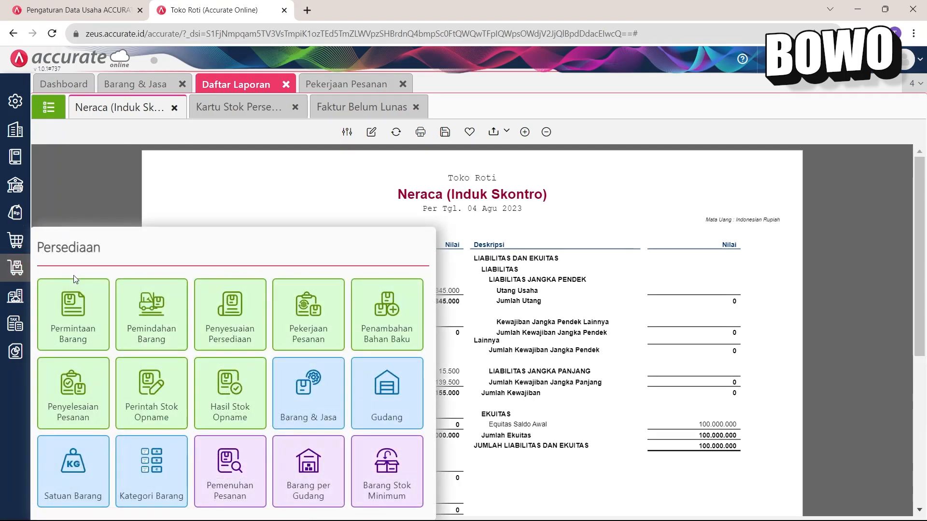
click(76, 400)
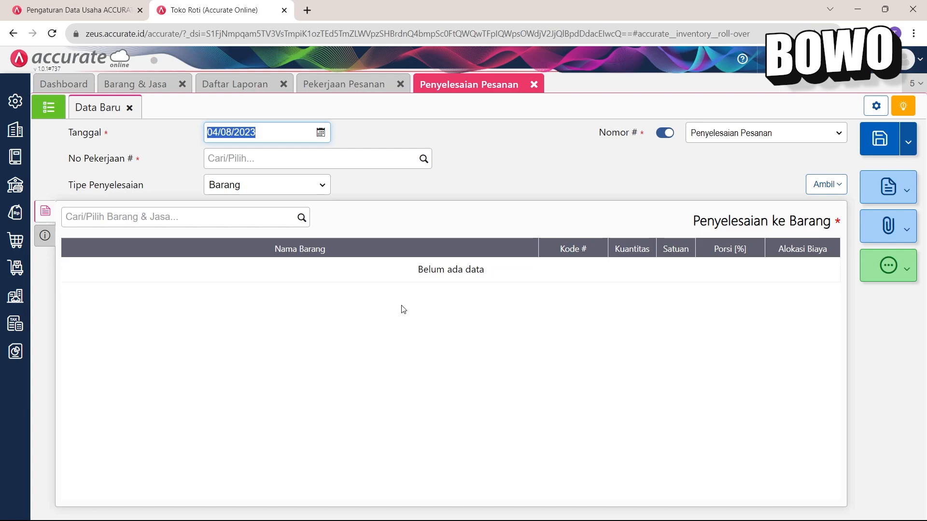
click(425, 159)
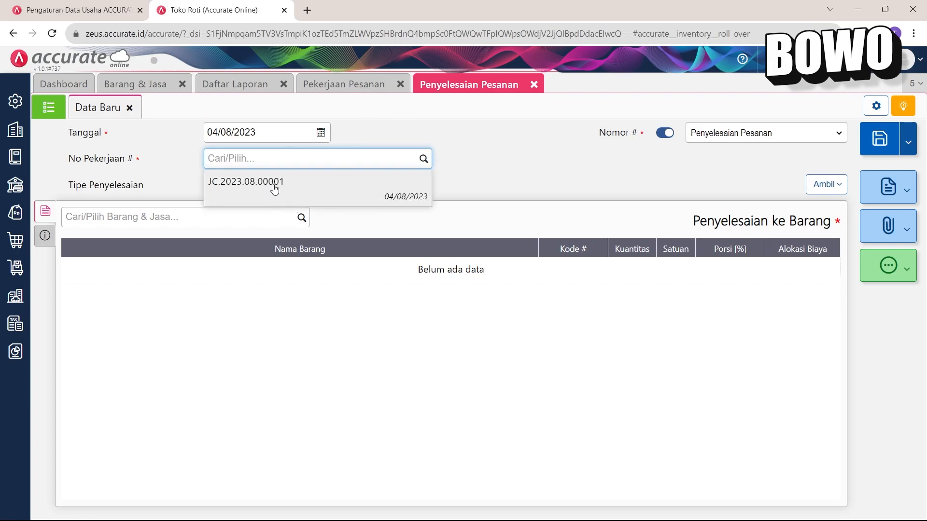
click(312, 194)
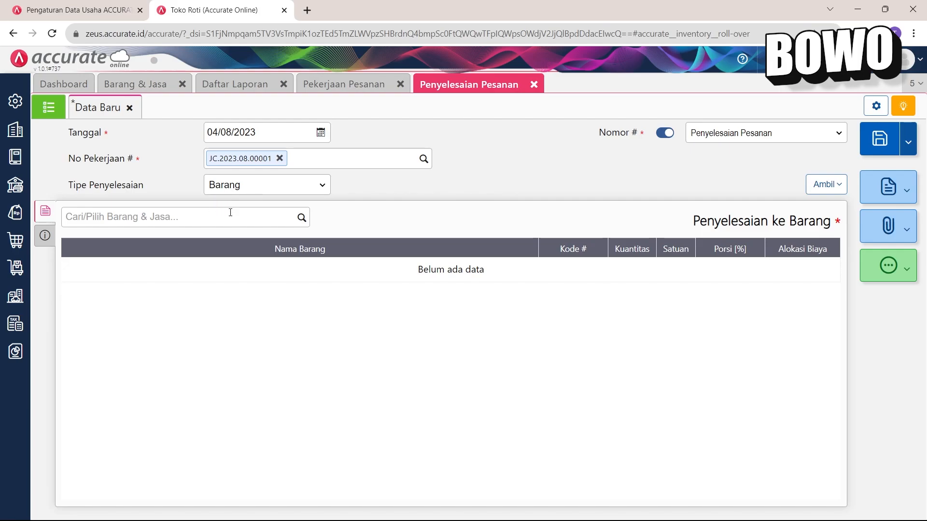
- Add 1 PCS of Roti cokelat with a 100% portion in the Utama warehouse, and save the Penyelesaian Pesanan
click(301, 217)
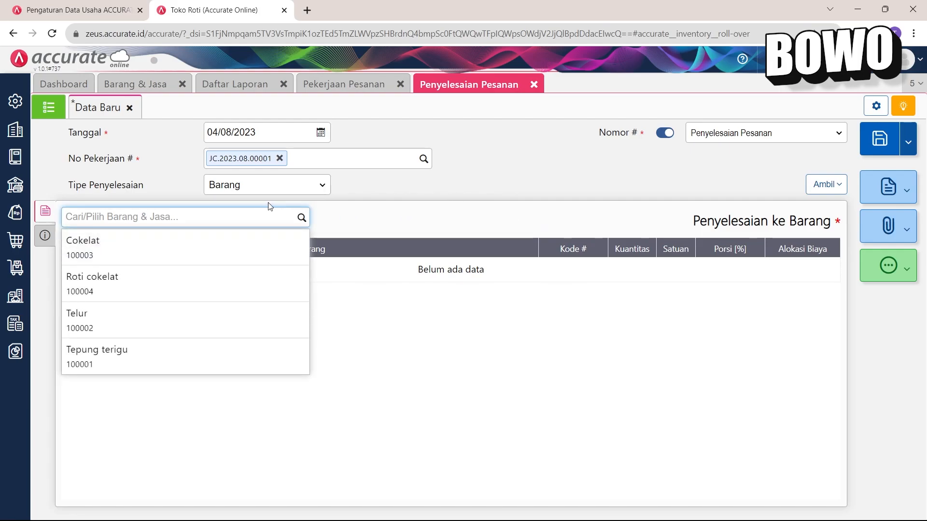
click(184, 277)
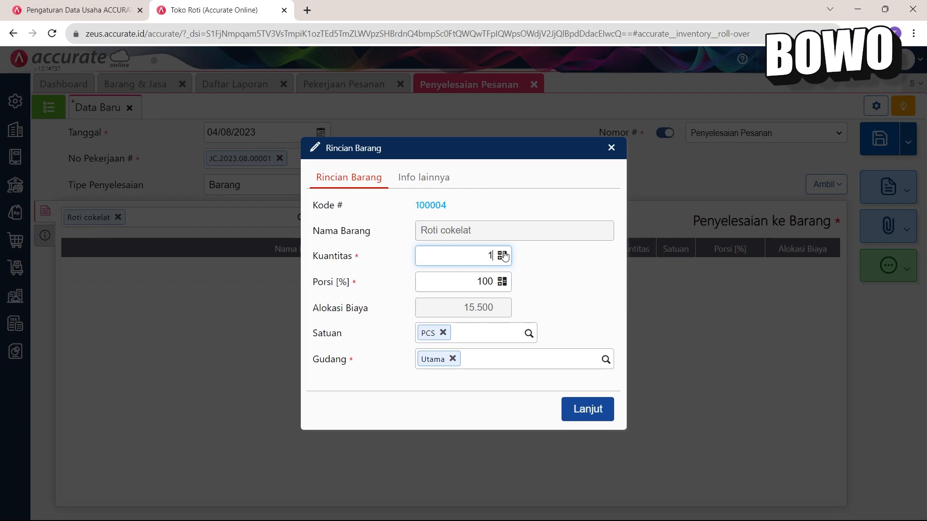
click(552, 287)
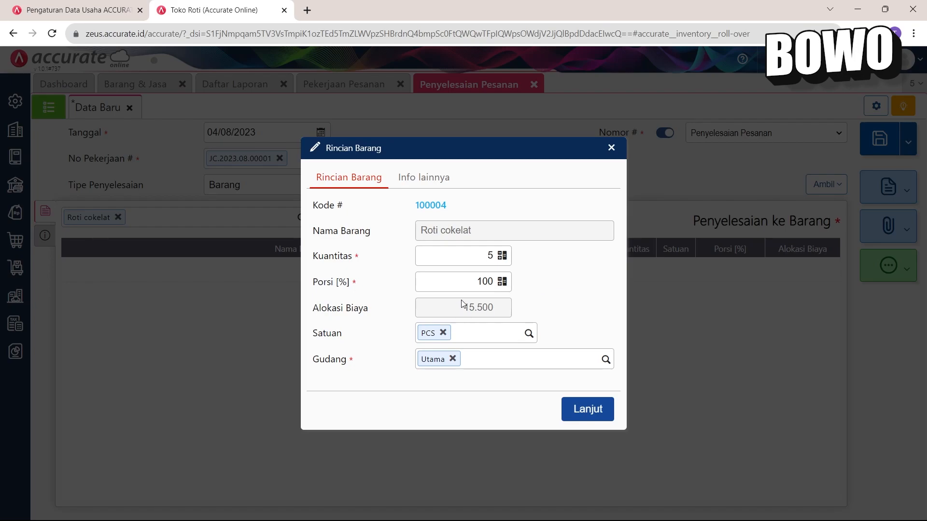
drag(460, 307, 545, 312)
click(463, 247)
text(1)
click(527, 397)
click(582, 409)
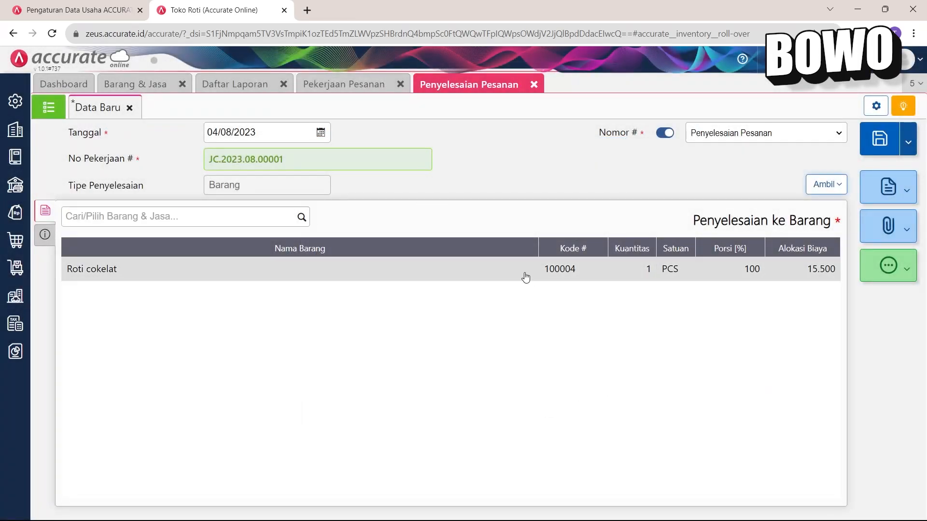
click(879, 140)
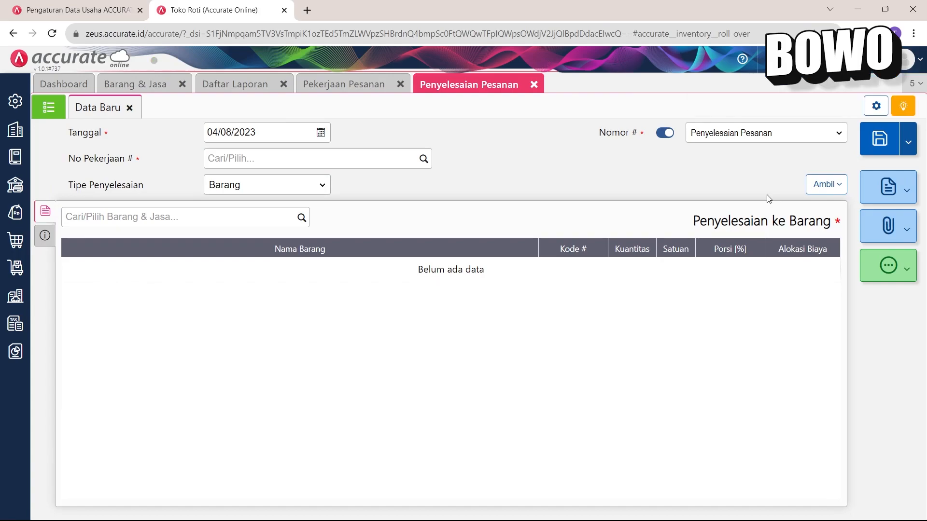
- Refresh the Neraca (Induk Skontro) report again and examine the Bahan baku and Barang jadi balances
click(353, 87)
click(460, 86)
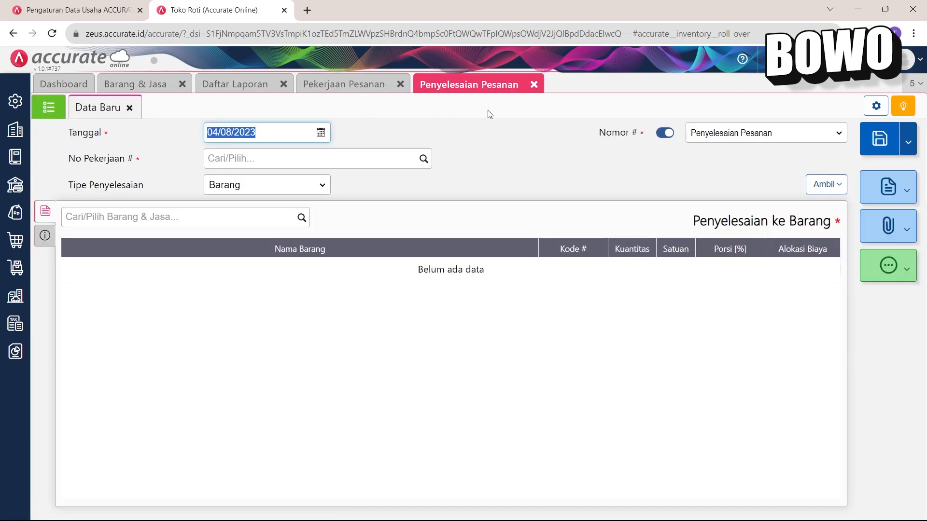
click(232, 87)
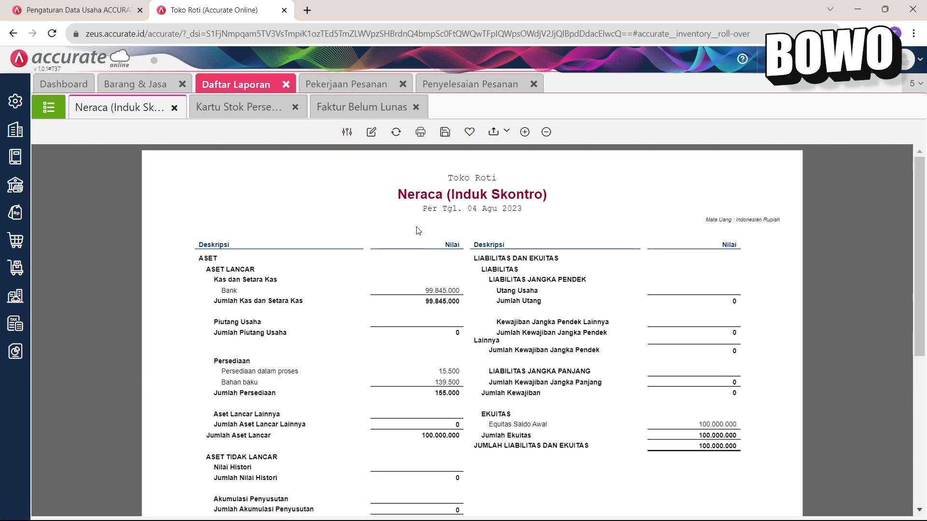
click(395, 131)
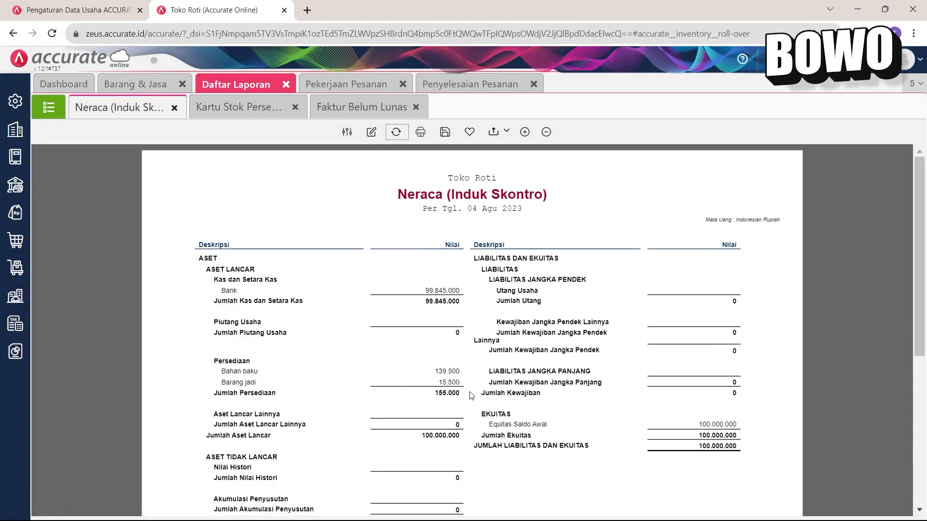
drag(242, 383, 501, 405)
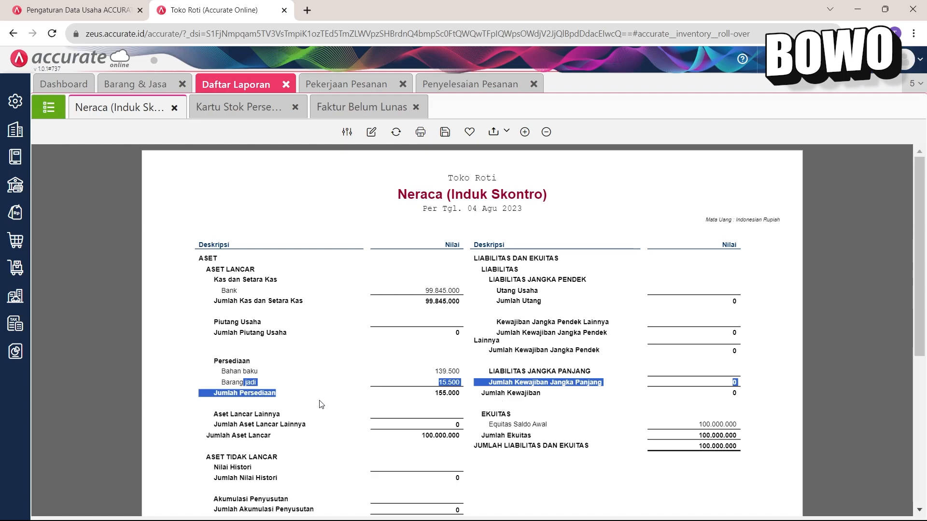
click(333, 414)
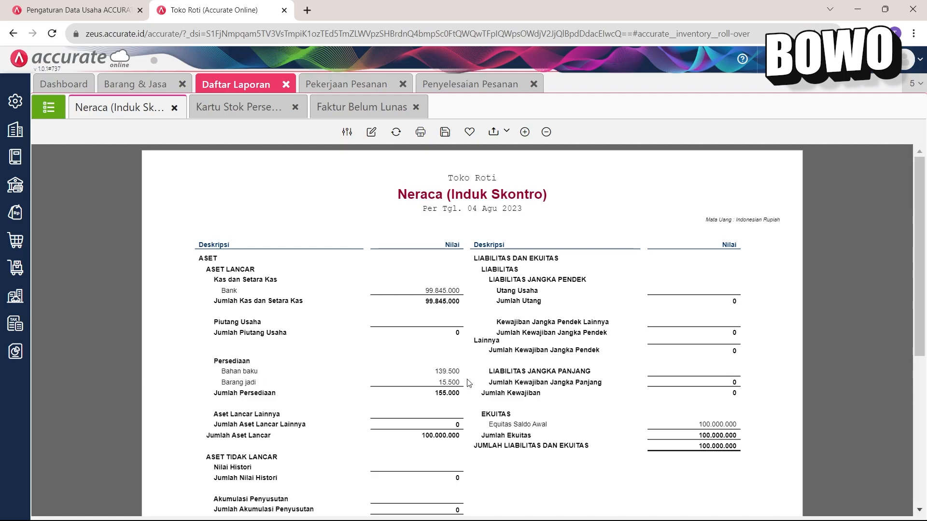
drag(221, 382, 491, 391)
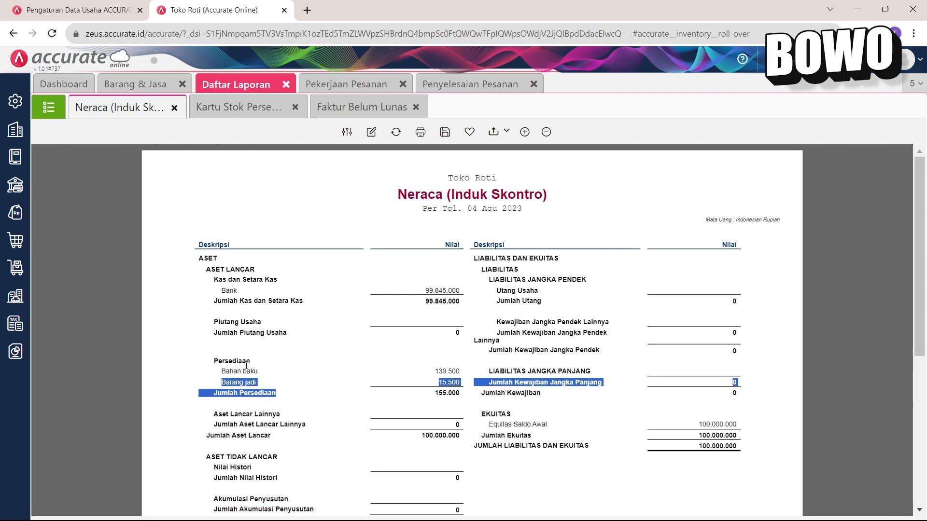
triple_click(220, 372)
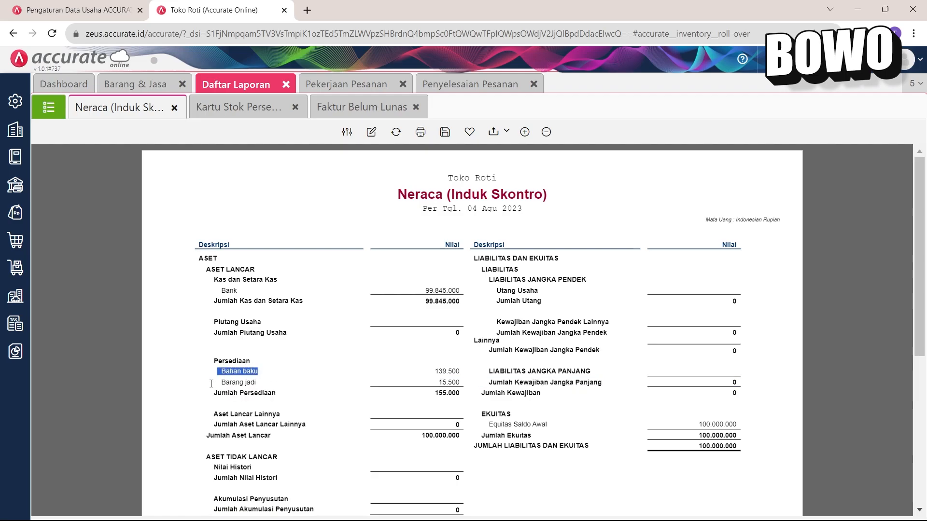
drag(210, 384, 315, 379)
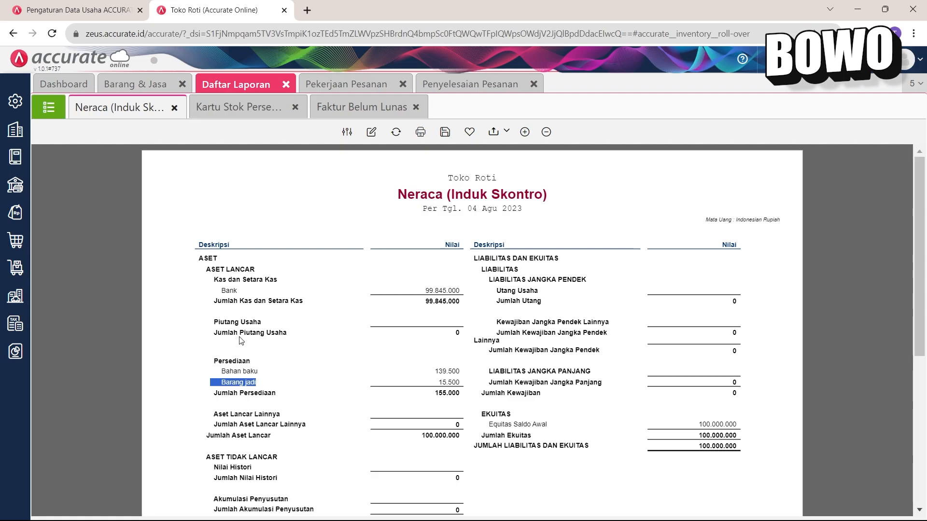
- Close the Pekerjaan Pesanan and Penyelesaian Pesanan pages, and display the Kartu Stok Persediaan report with Roti cokelat added to its items
click(241, 109)
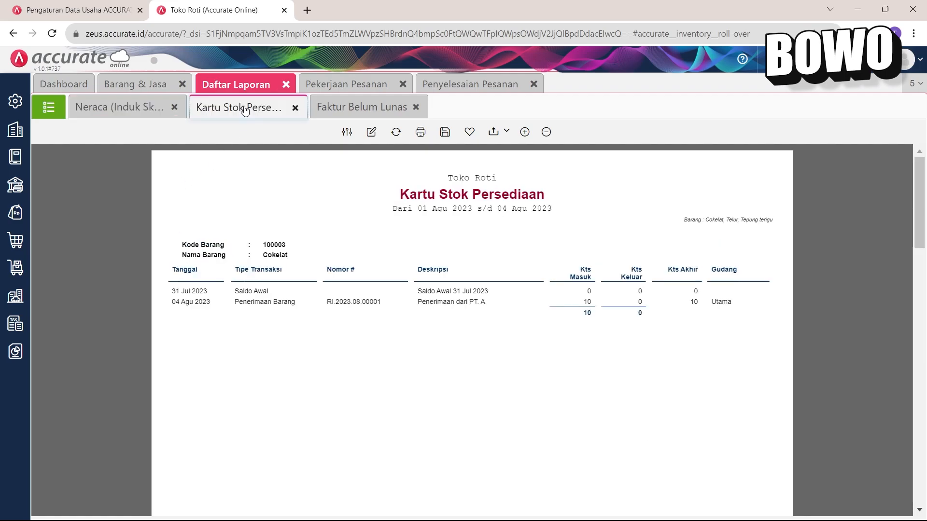
click(402, 85)
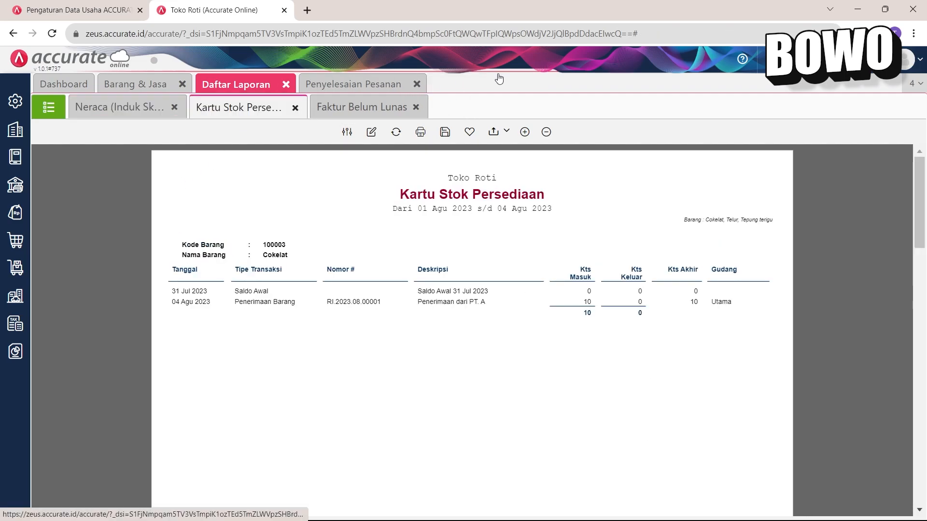
click(416, 85)
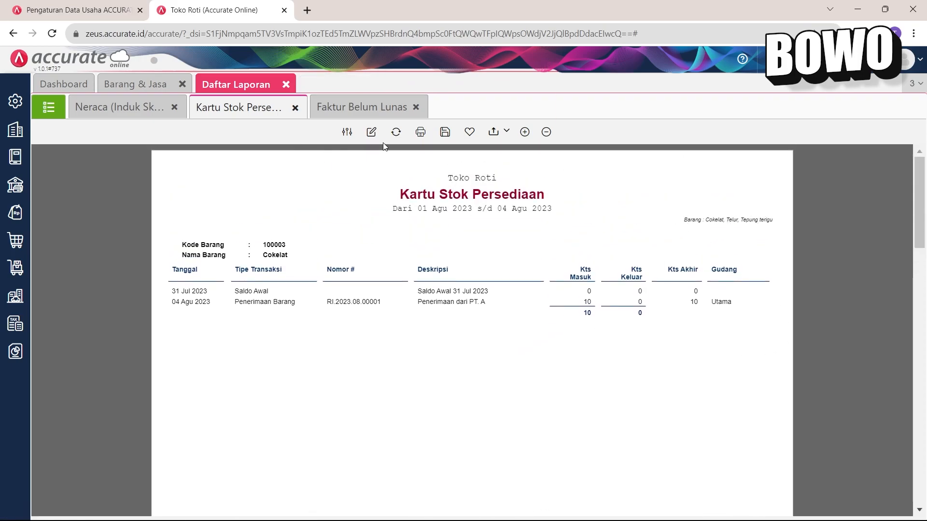
click(370, 133)
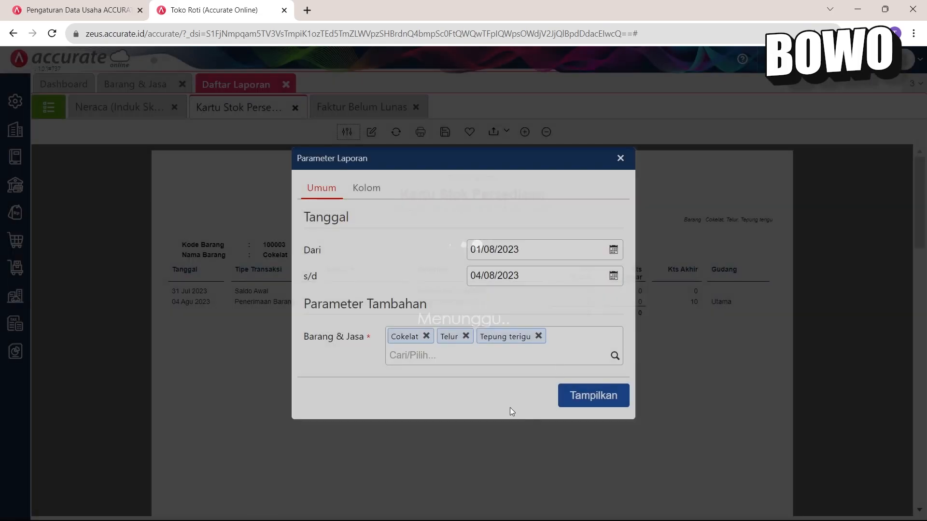
click(614, 356)
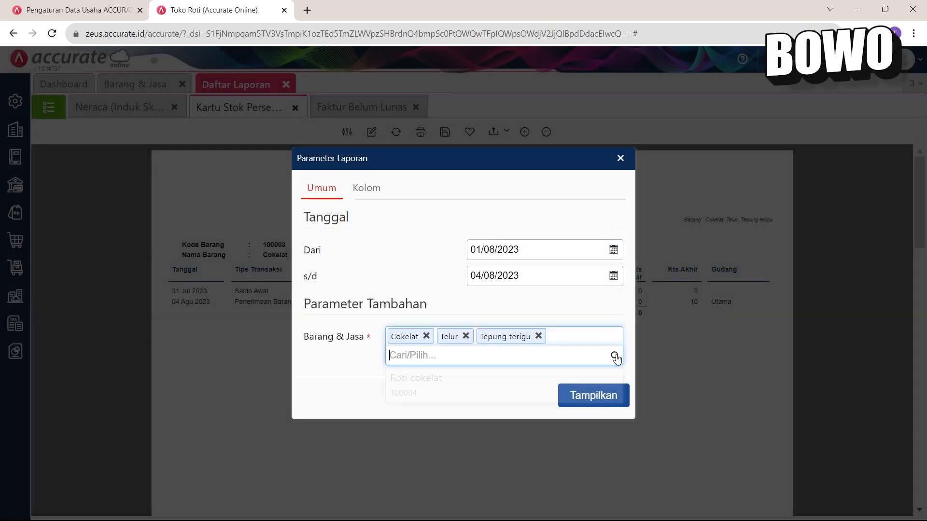
click(457, 375)
click(626, 400)
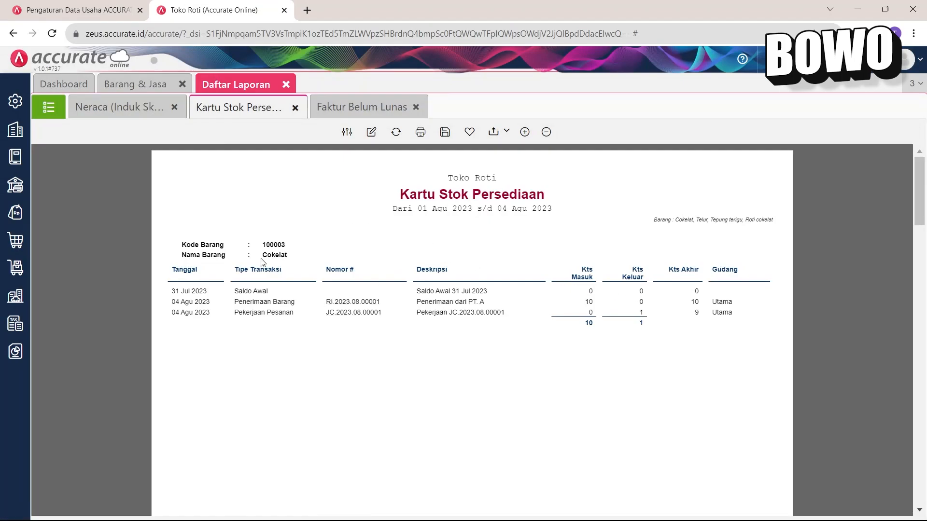
- Examine the Pekerjaan Pesanan entries and ending quantities for Cokelat, Telur and Tepung terigu in the Kartu Stok Persediaan report
drag(262, 256, 287, 256)
drag(238, 320, 259, 305)
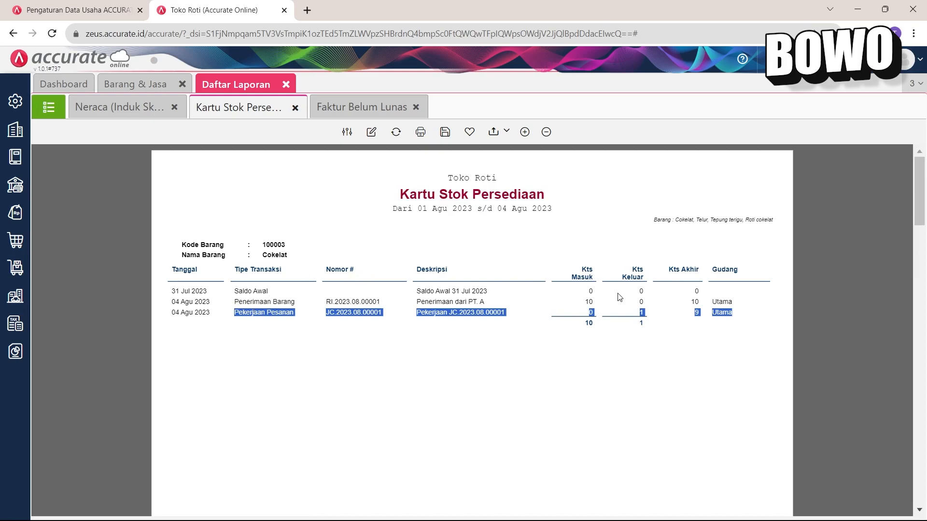
drag(690, 307, 707, 314)
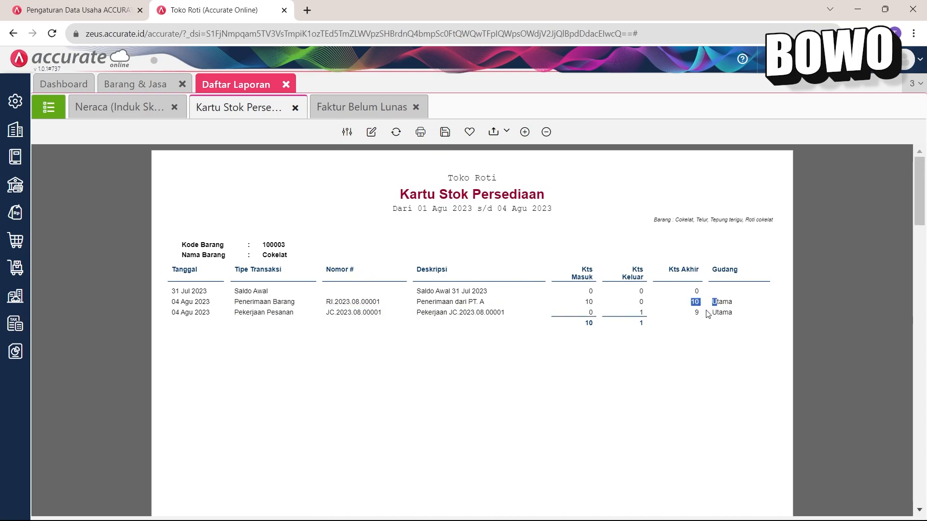
drag(638, 317, 713, 314)
scroll(711, 319, down, 10)
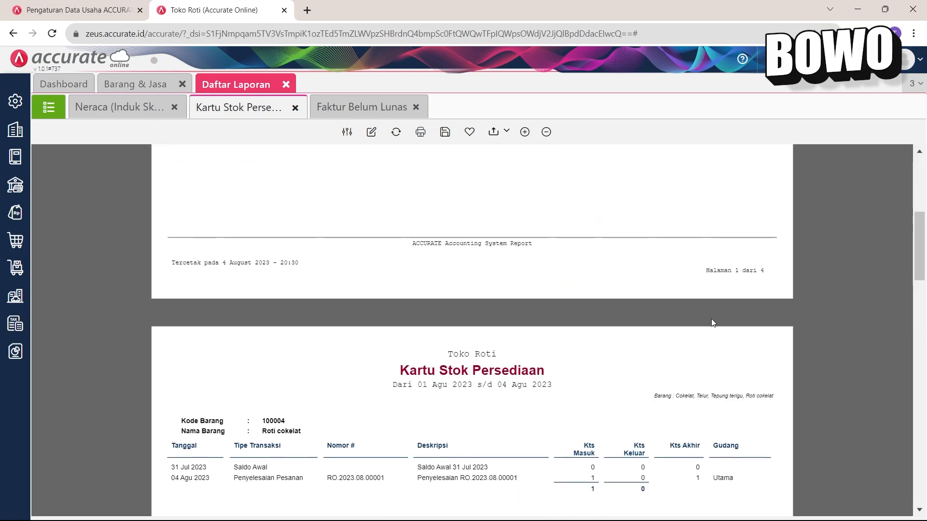
scroll(674, 321, down, 13)
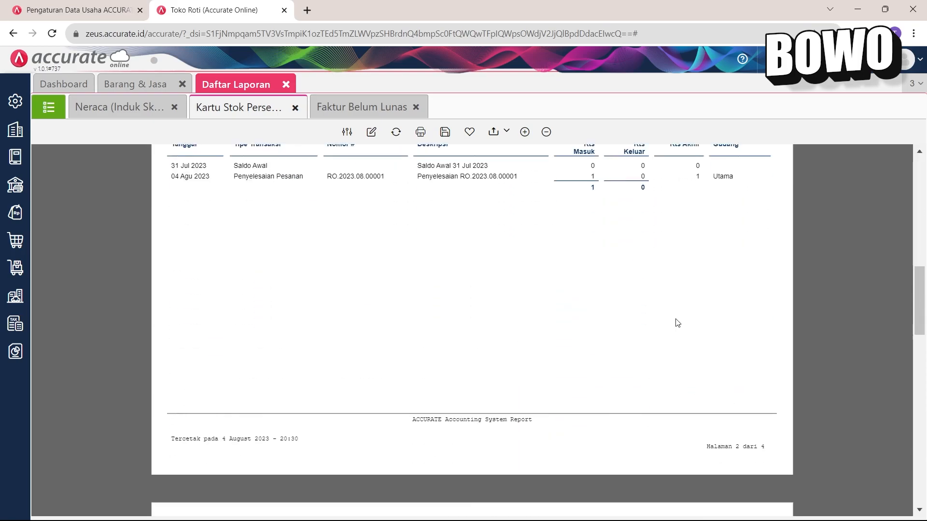
scroll(290, 299, up, 4)
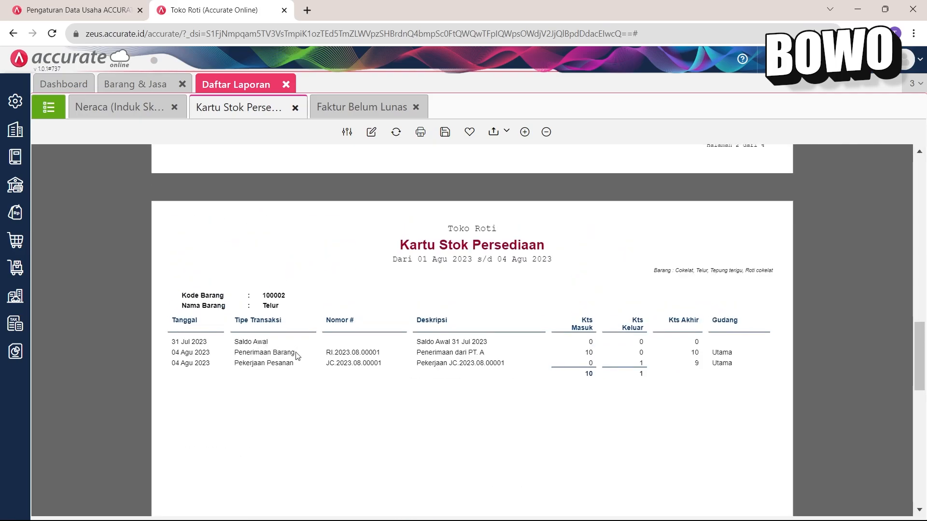
drag(294, 354, 524, 360)
click(640, 364)
scroll(685, 374, down, 10)
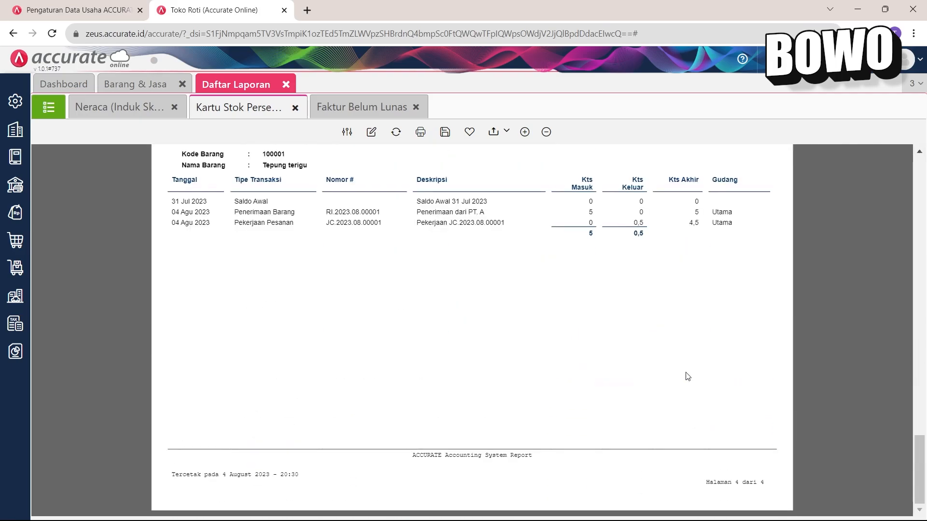
double_click(630, 224)
- Examine the opening balance and Penyelesaian Pesanan entry for Roti cokelat in the Kartu Stok Persediaan report
scroll(737, 331, up, 3)
scroll(737, 331, up, 20)
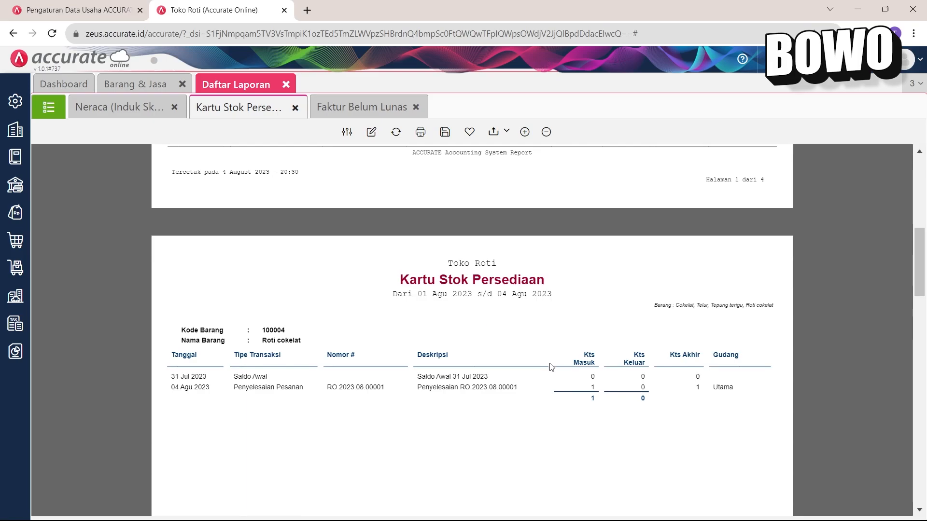
drag(420, 376, 616, 372)
double_click(642, 376)
drag(234, 387, 320, 392)
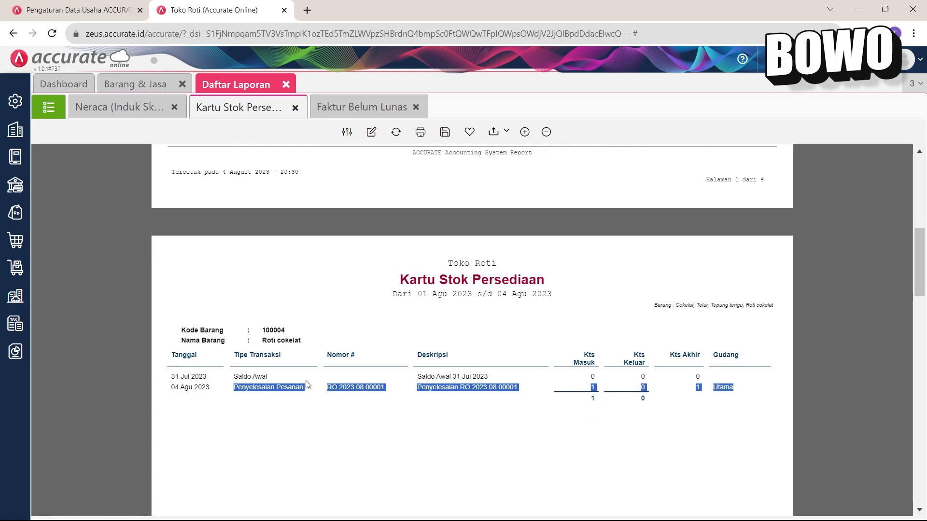
- Refresh the Barang & Jasa list to check the stock quantities, and move the Satuan column after the warehouse quantity column
click(159, 91)
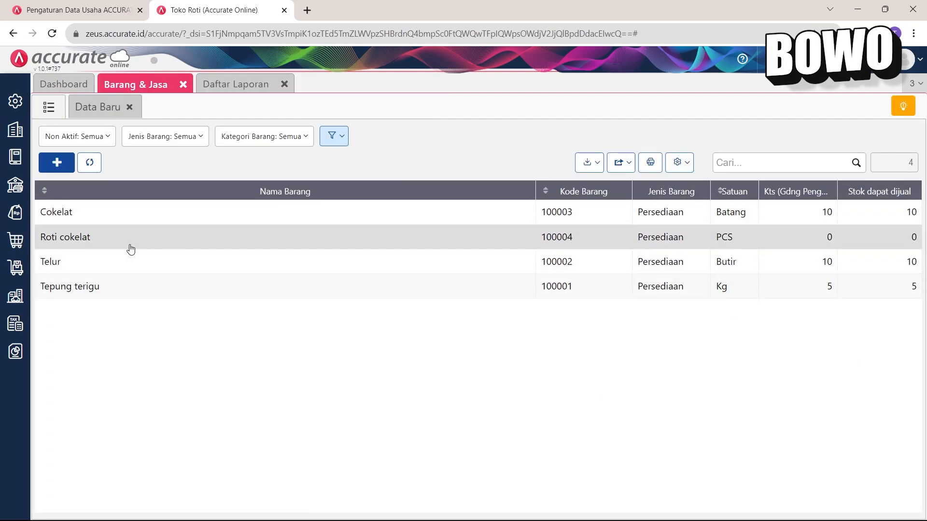
click(90, 162)
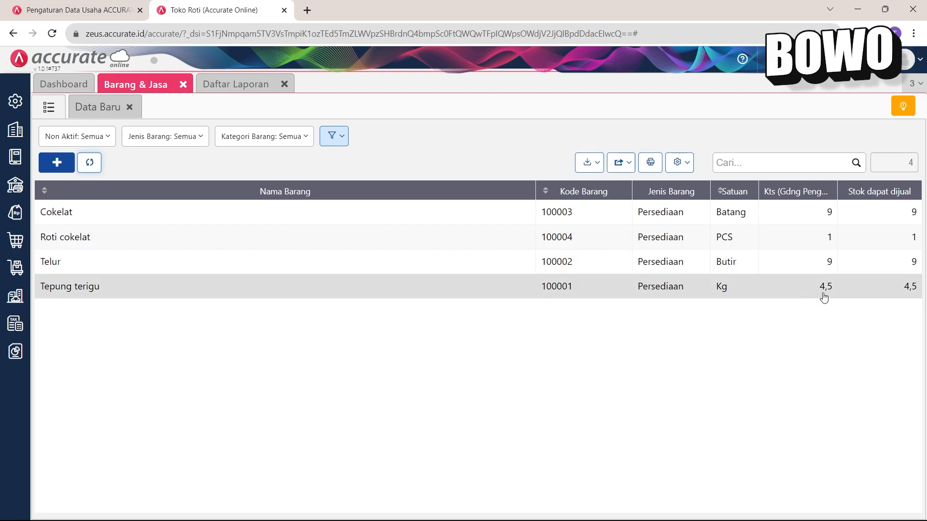
drag(737, 192, 809, 190)
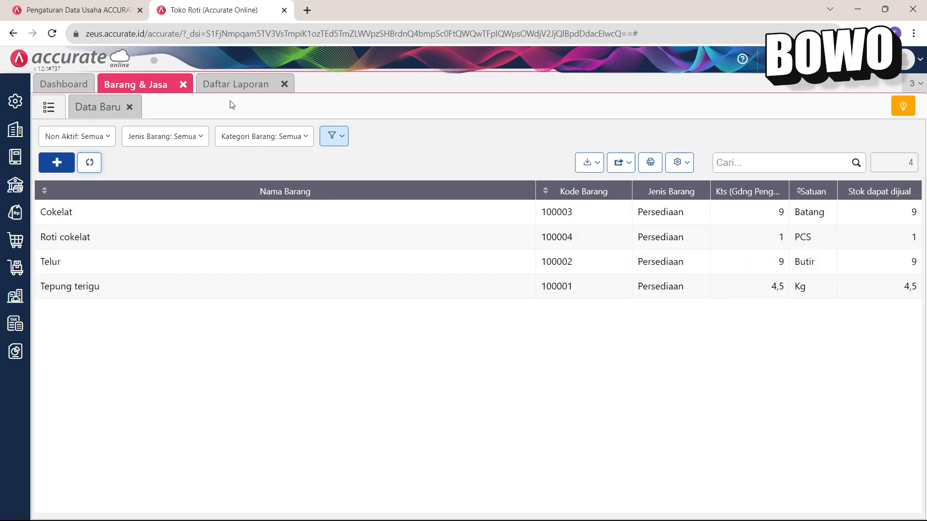
- Show the Persediaan reports available in Daftar Laporan
click(247, 87)
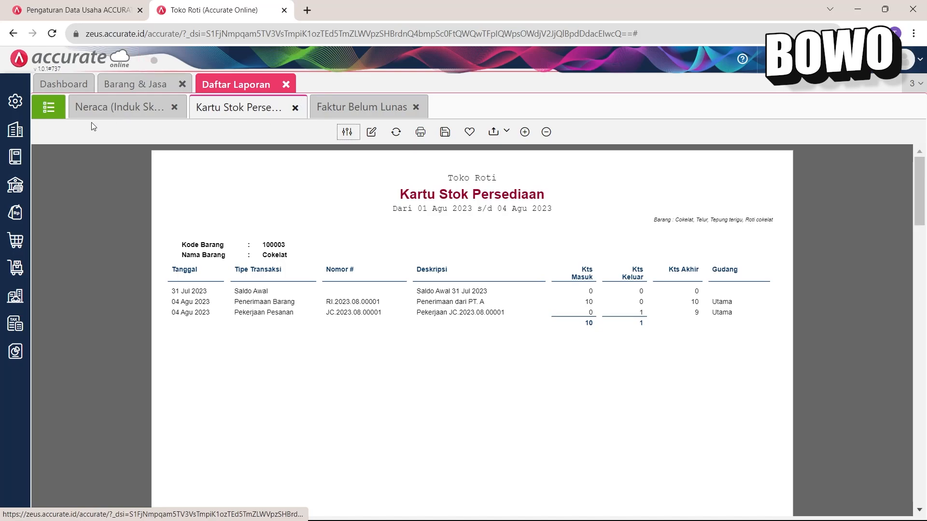
click(58, 107)
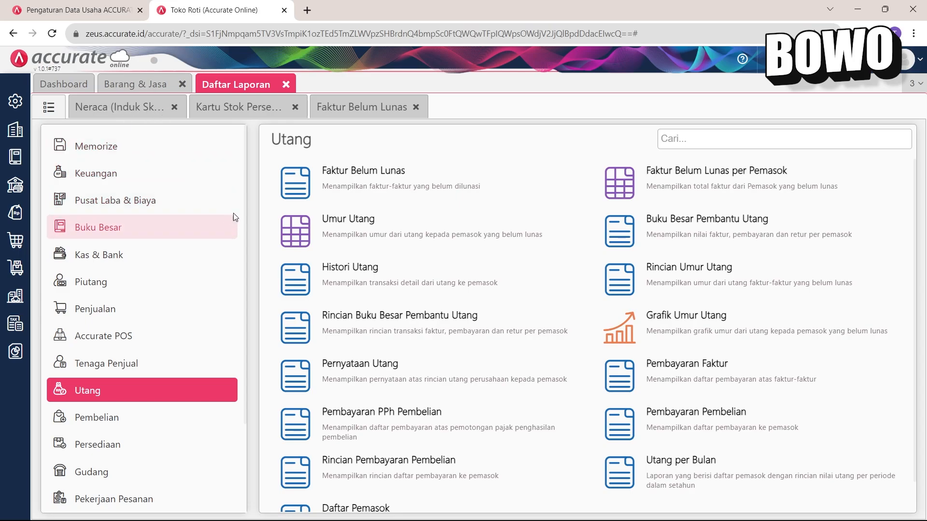
click(117, 446)
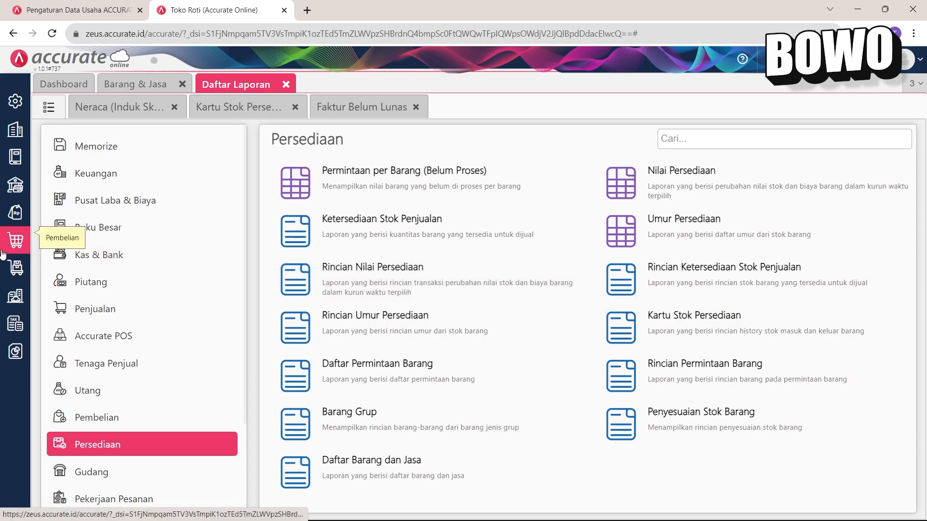
- Look over the Penjualan features, browse the Accurate Store catalogue and view the Accurate POS application page
click(16, 212)
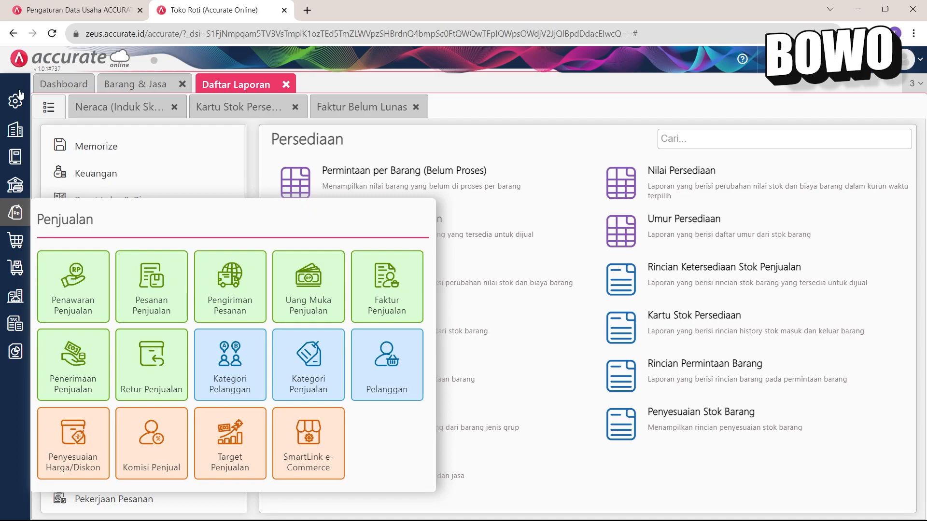
mouse_move(16, 101)
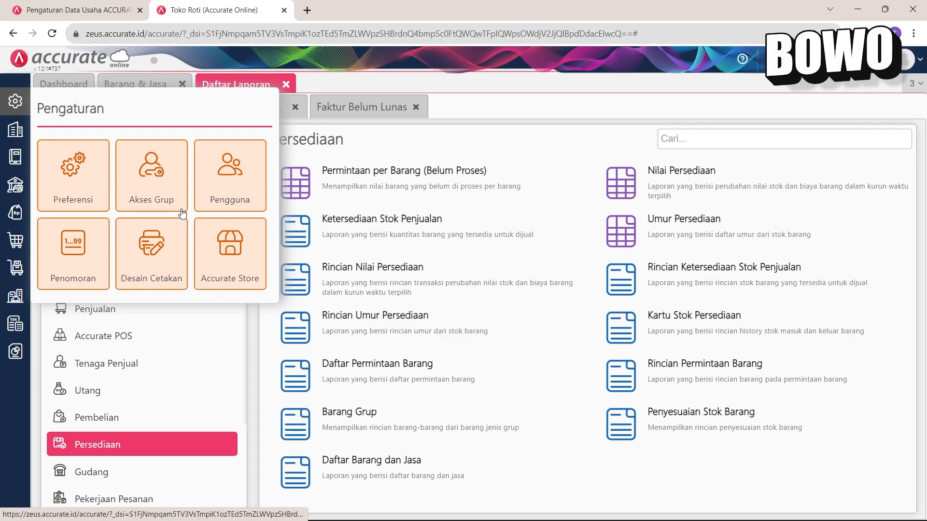
click(233, 282)
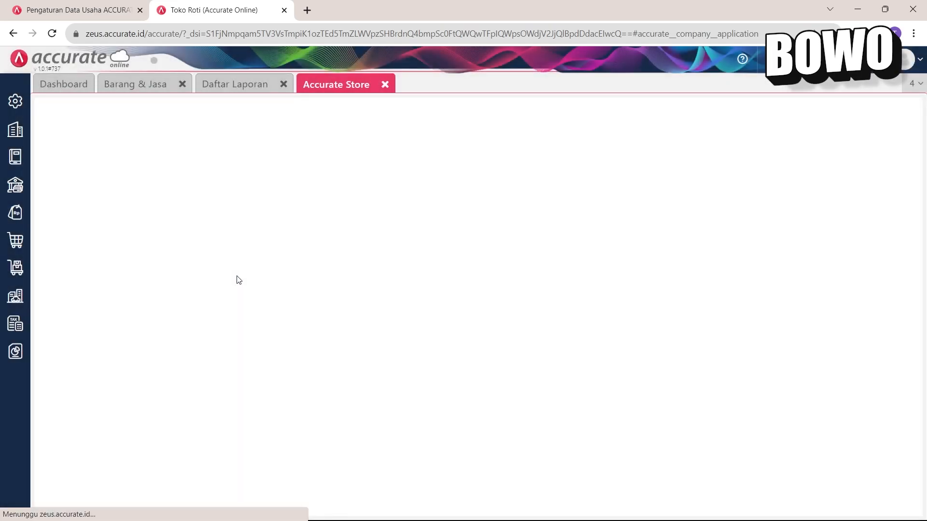
scroll(825, 254, down, 12)
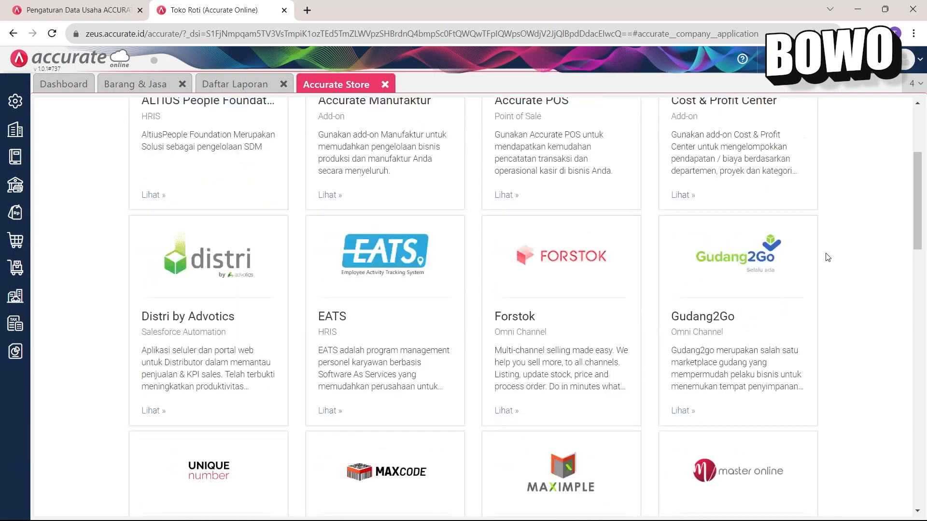
scroll(826, 251, up, 12)
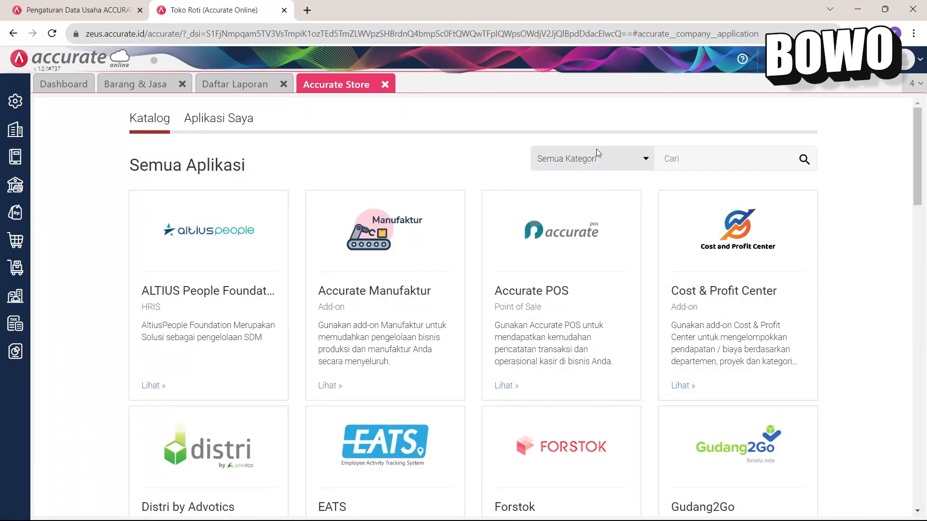
click(551, 242)
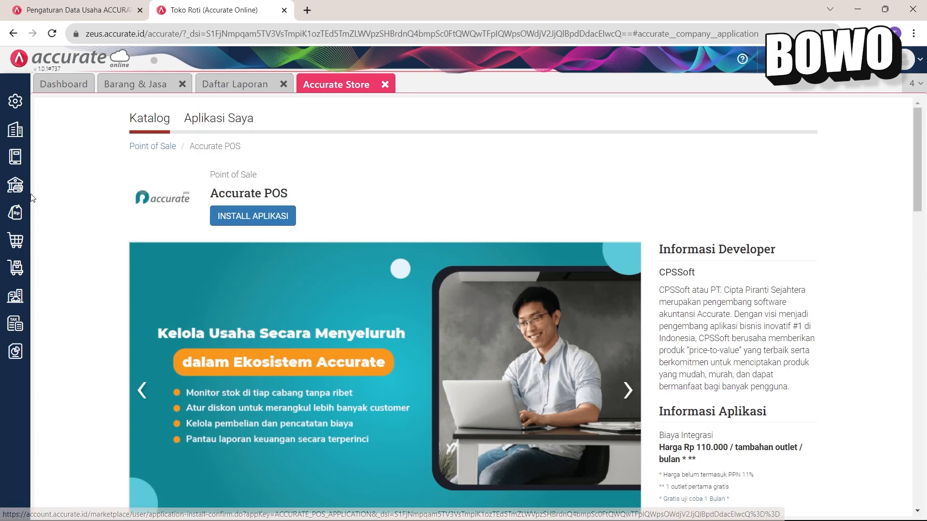
- Start a new Kas & Bank Pembayaran with Bank as the paying account
click(11, 219)
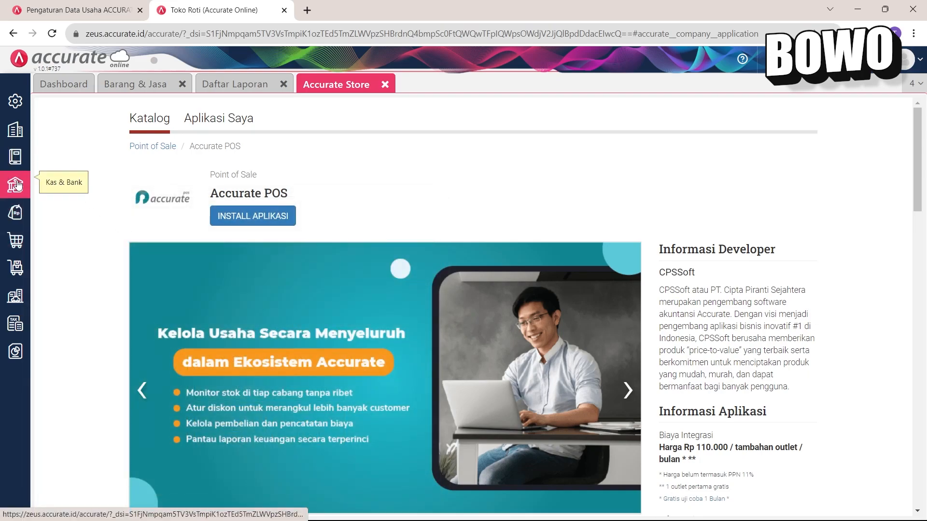
mouse_move(16, 185)
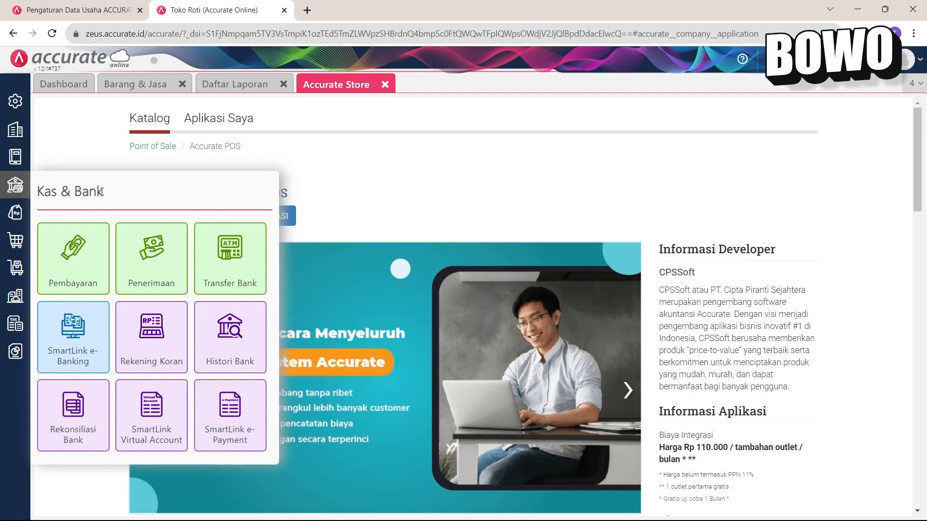
click(76, 273)
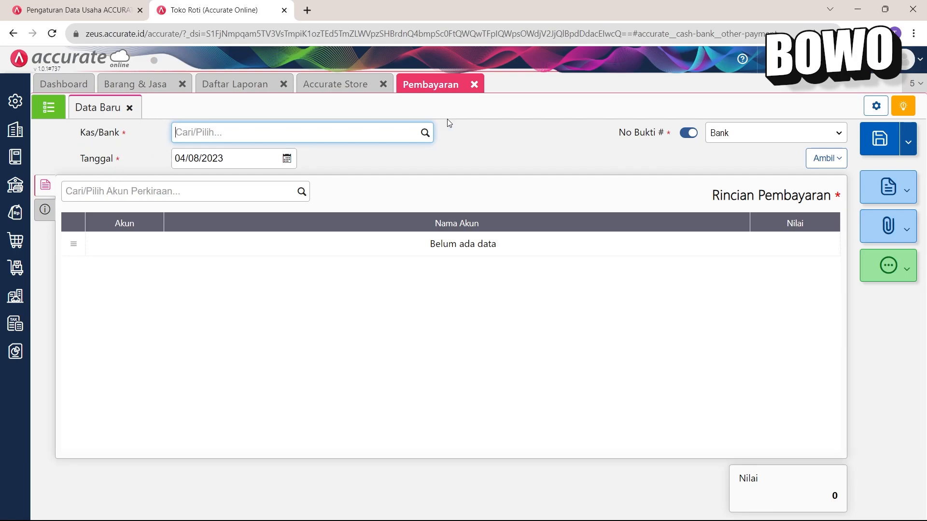
click(424, 132)
click(249, 194)
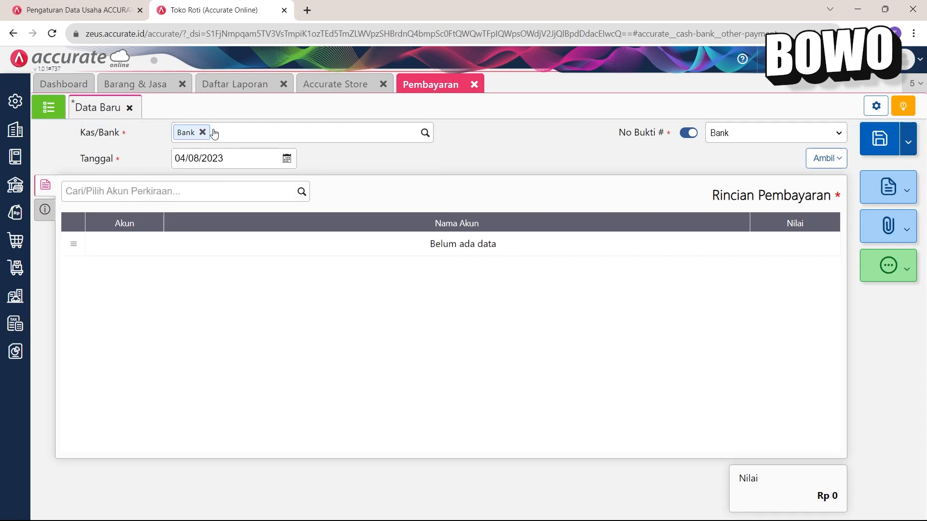
- Add a Beban Listrik line of Rp 1.000.000 to the Pembayaran and save it
click(299, 191)
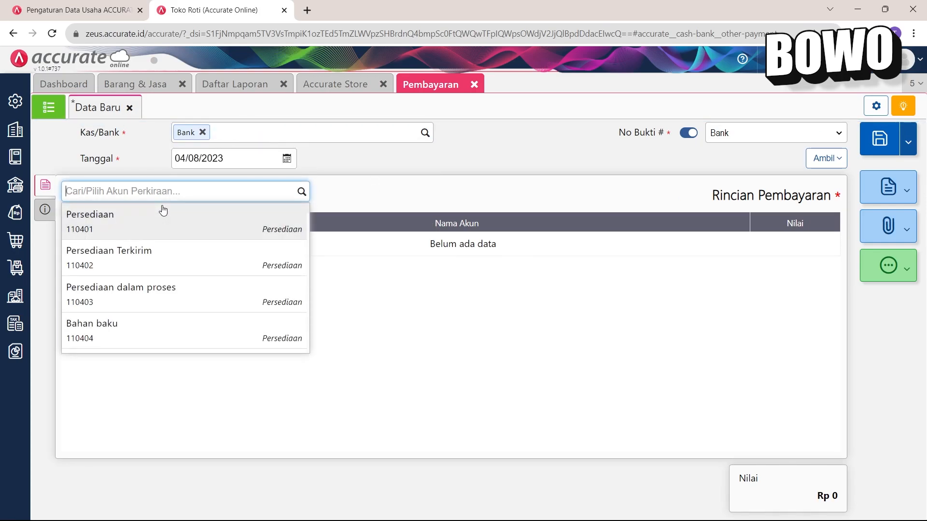
text(listri)
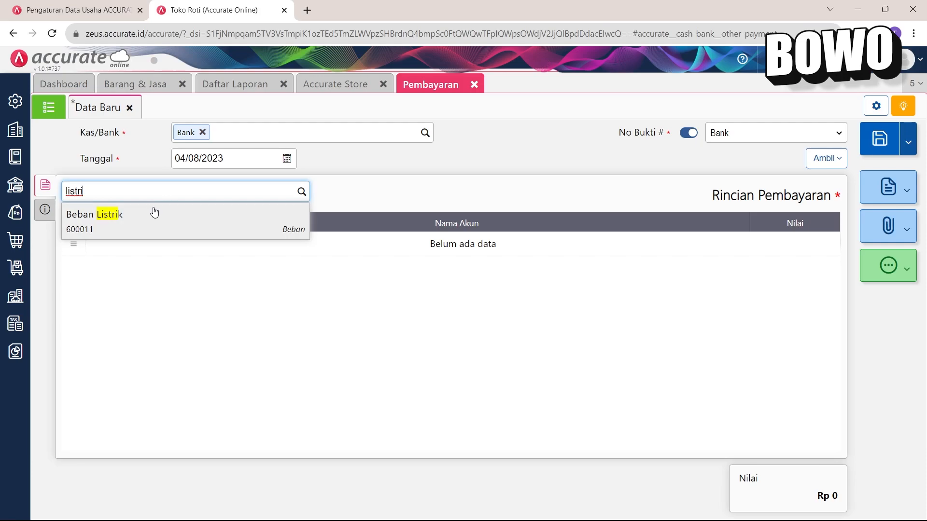
click(270, 220)
click(526, 285)
text(1.000.000)
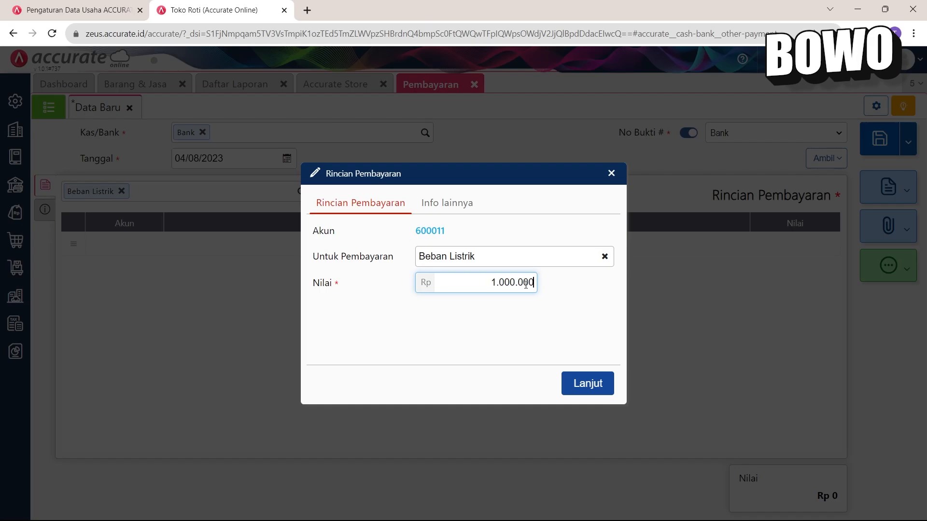
click(575, 384)
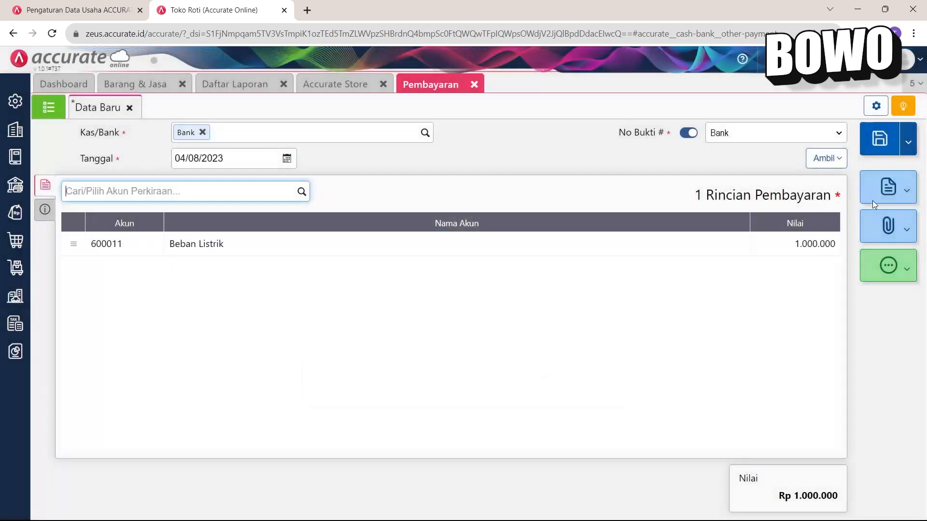
click(885, 148)
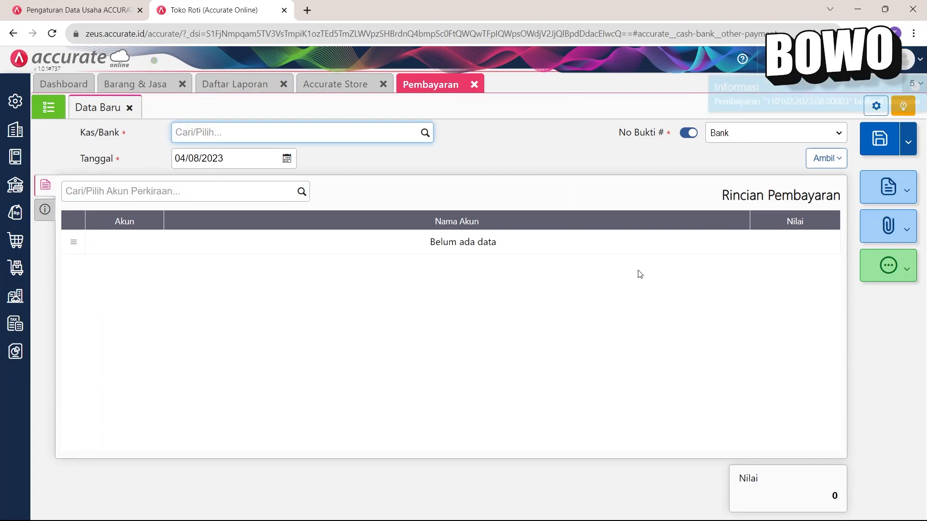
- Refresh the Neraca (Induk Skontro) report and check the Bank balance, equity and total assets after the Beban Listrik payment
click(261, 86)
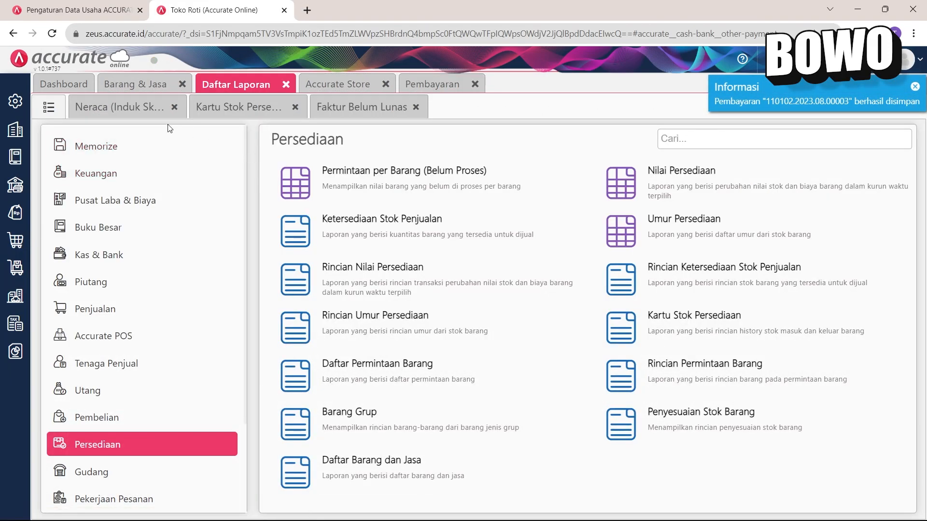
click(123, 113)
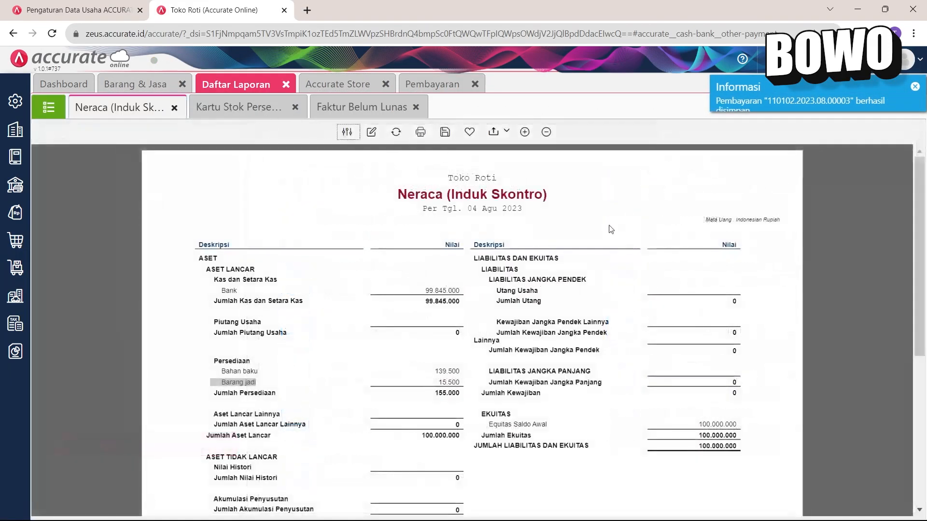
click(396, 132)
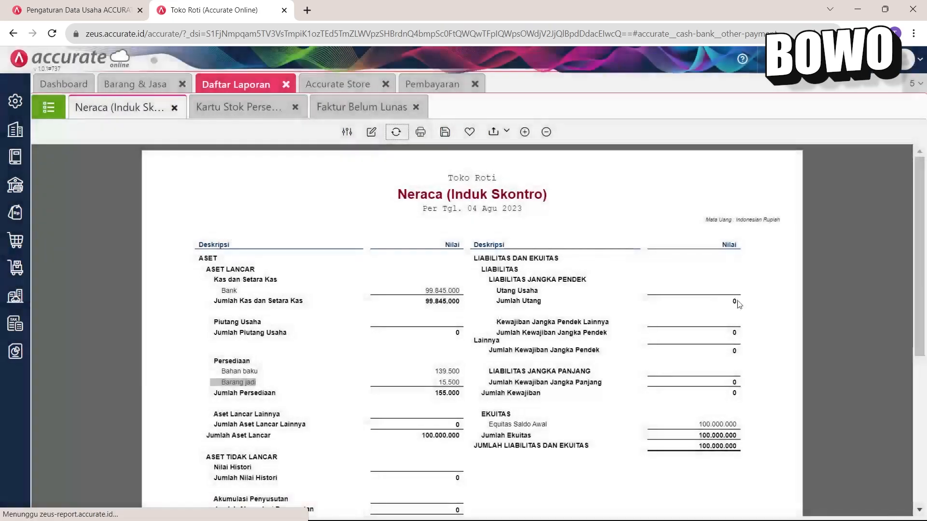
drag(425, 291, 515, 312)
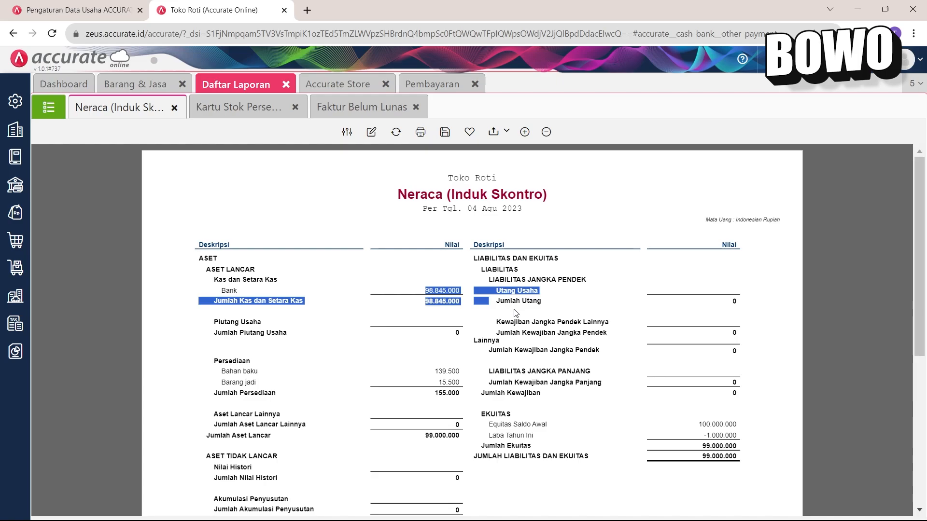
scroll(515, 313, down, 2)
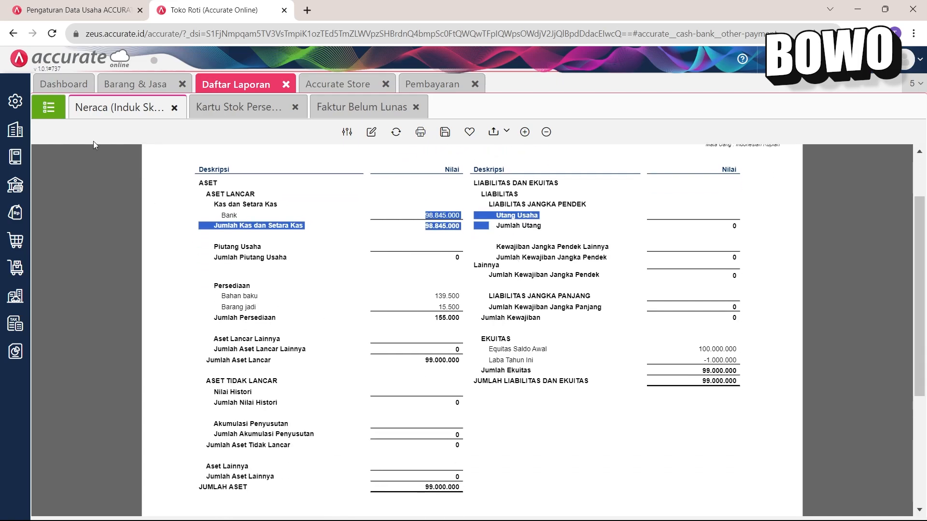
- Generate the Laba/Rugi (Standar) report from the Keuangan reports for 01/08/2023 to 04/08/2023 across all branches
click(47, 109)
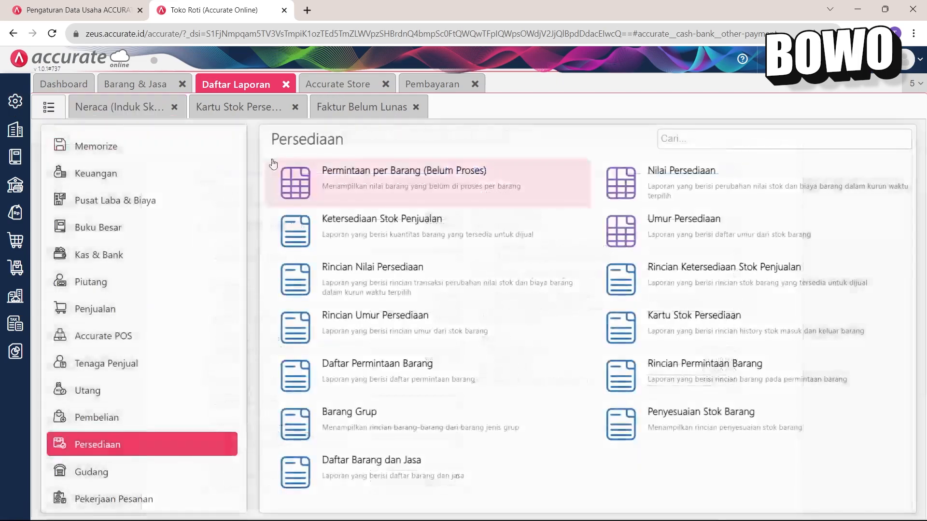
click(147, 174)
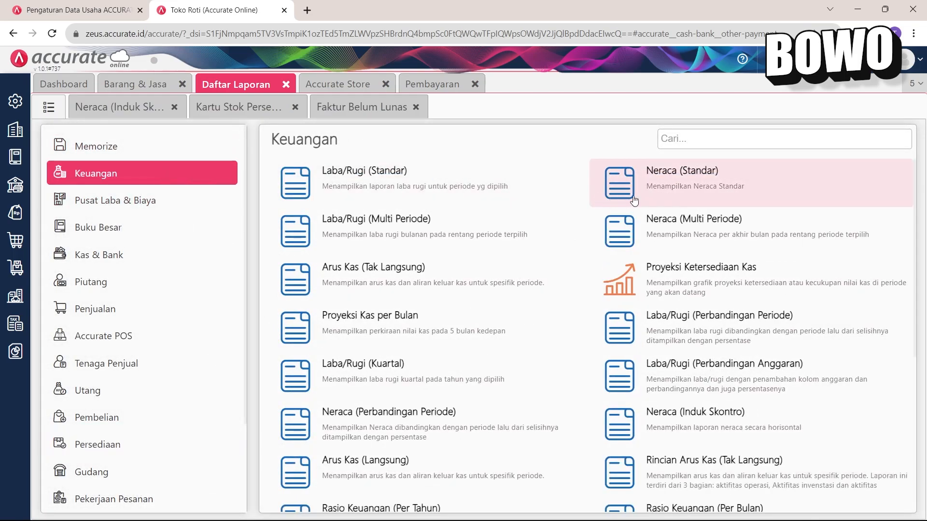
scroll(596, 415, down, 1)
scroll(595, 348, up, 1)
click(410, 182)
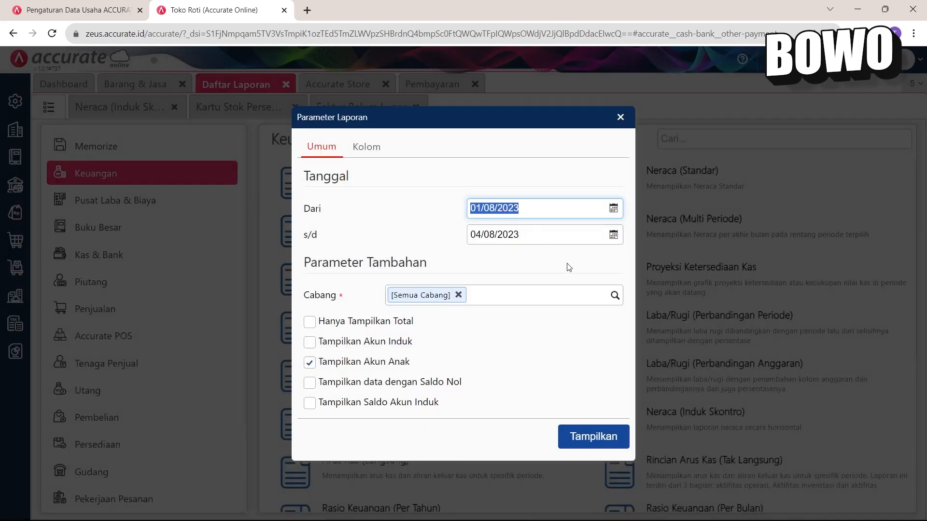
click(596, 434)
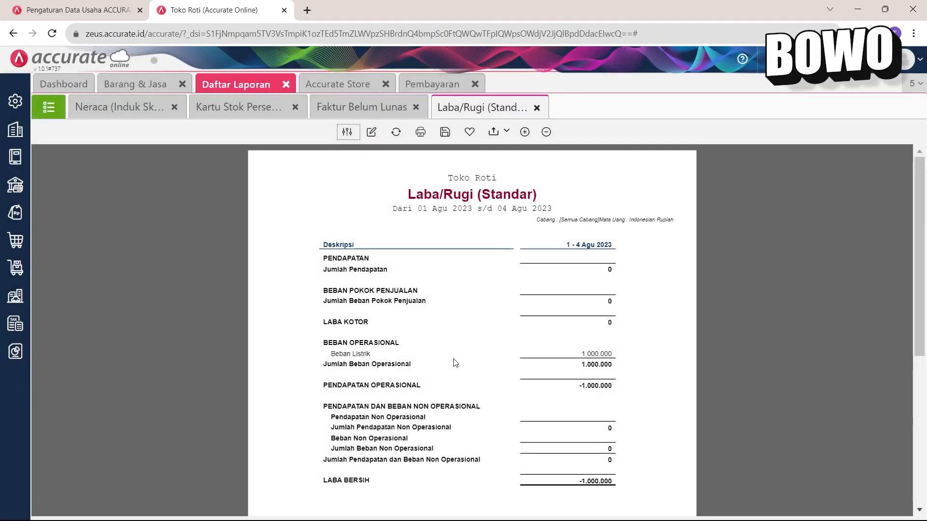
- Examine the Beban Listrik, Pendapatan Operasional, Pendapatan, Beban Pokok Penjualan and Laba Bersih figures in the Laba/Rugi report
drag(560, 351, 635, 363)
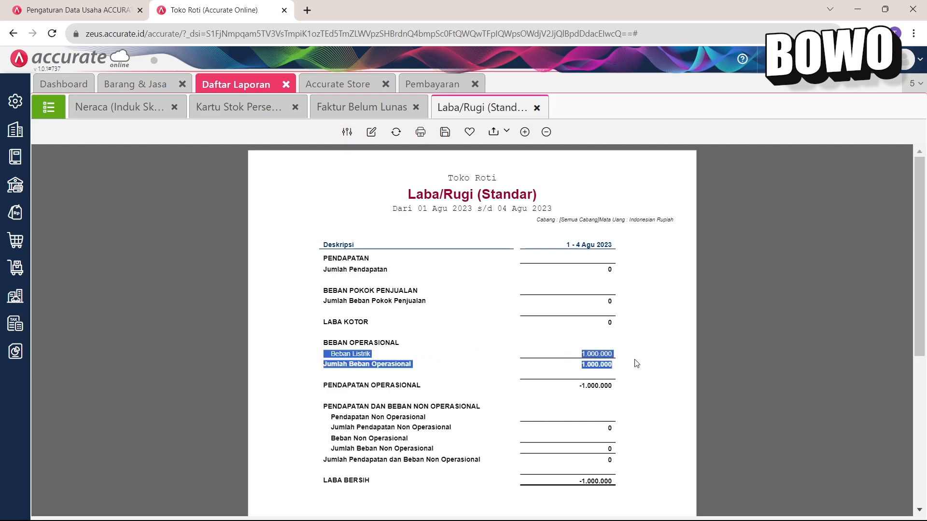
drag(575, 389, 630, 392)
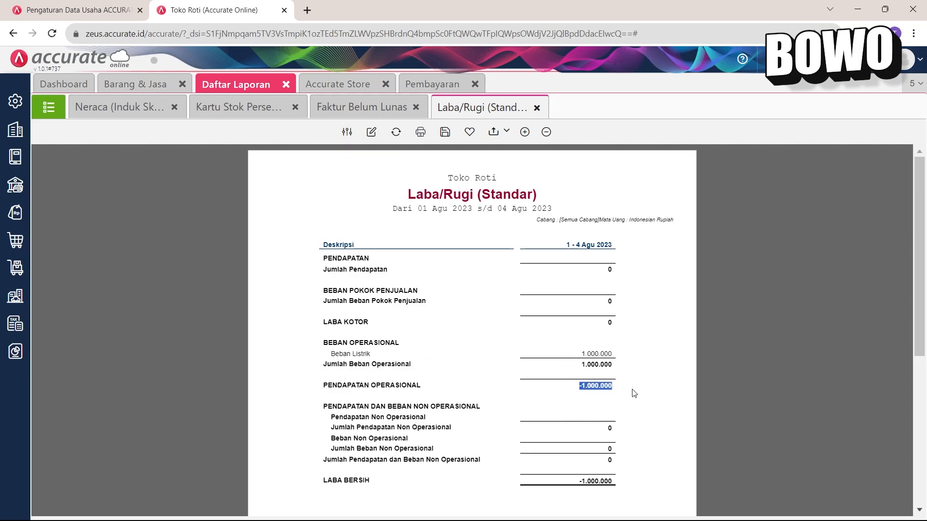
drag(346, 258, 628, 269)
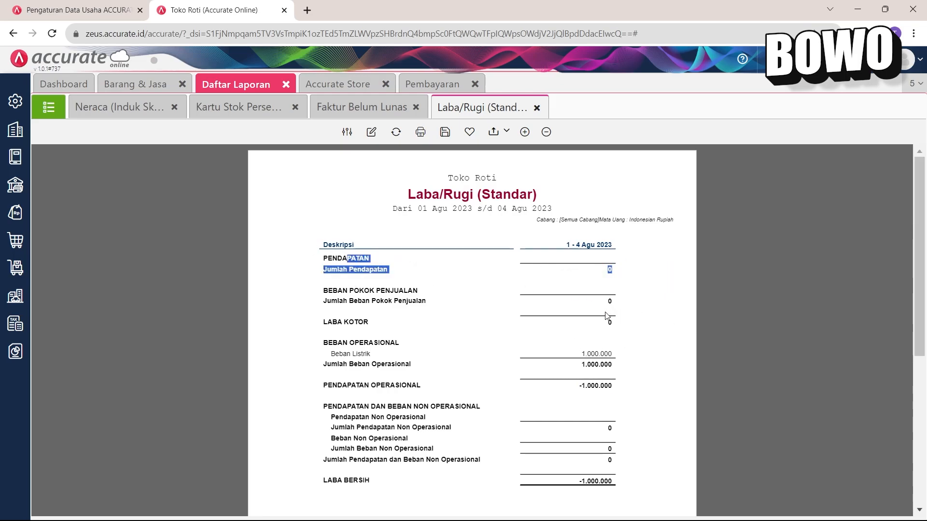
drag(602, 304, 711, 300)
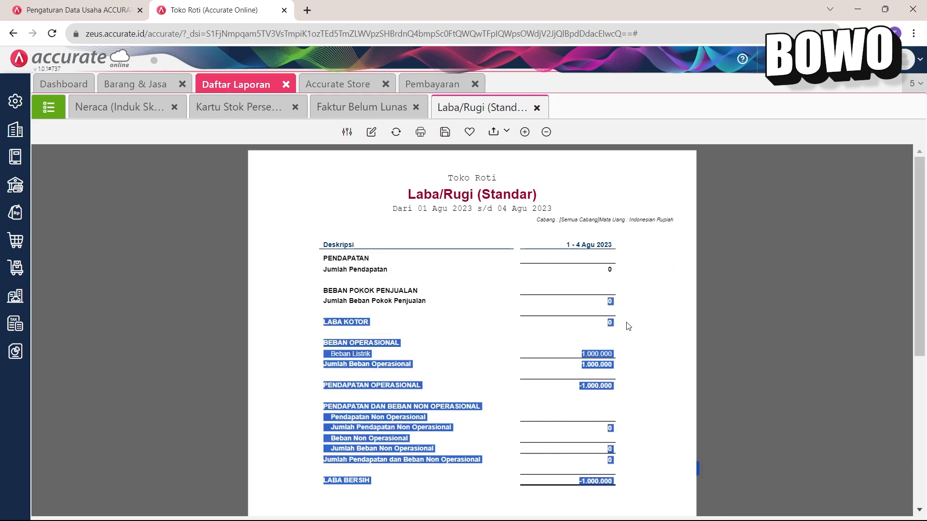
scroll(626, 325, down, 3)
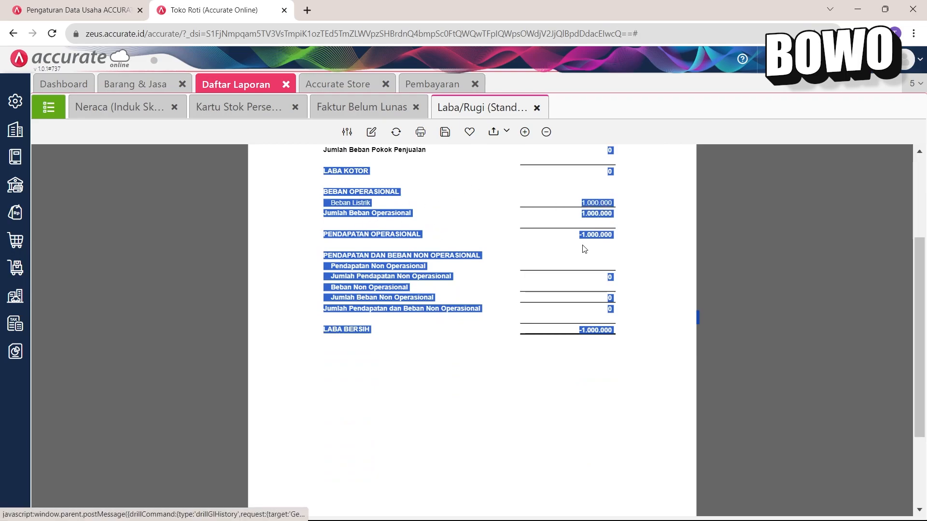
click(328, 330)
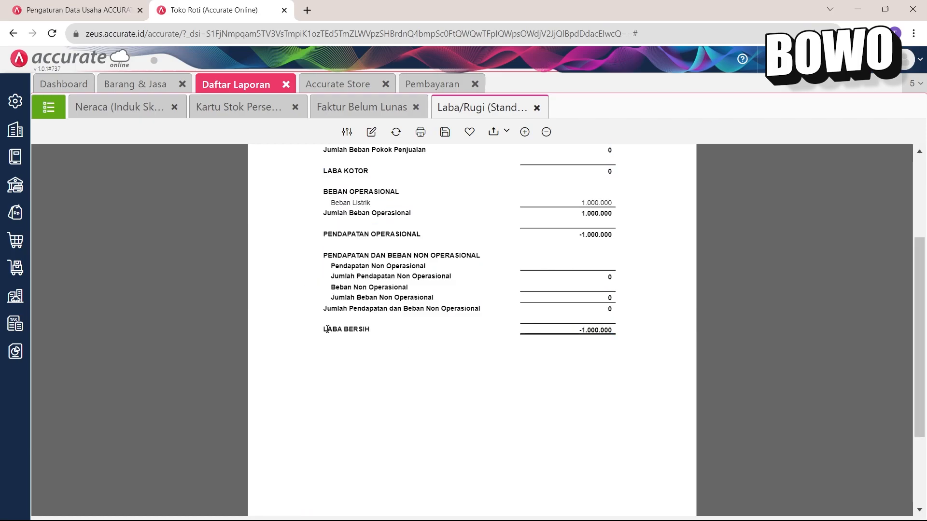
drag(510, 320, 647, 331)
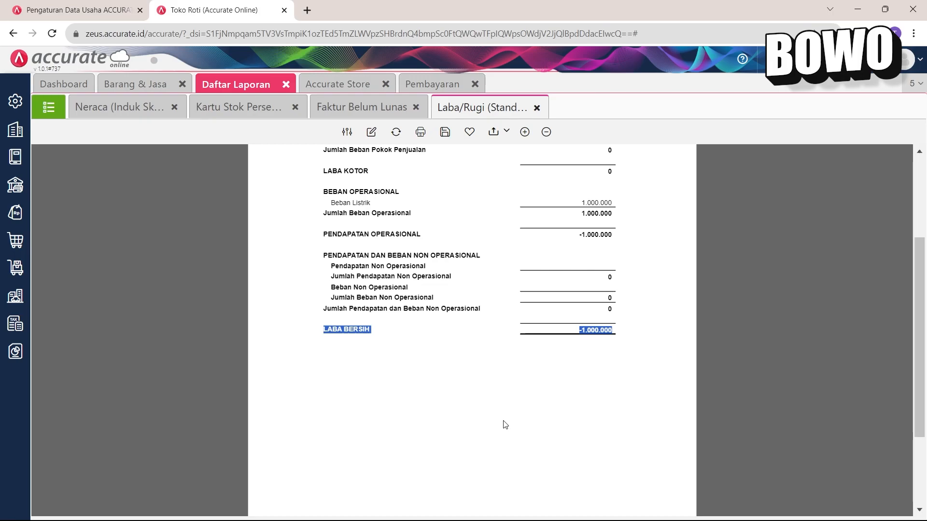
- Browse the reports available in Daftar Laporan under Keuangan, Buku Besar, Kas & Bank, Piutang, Utang and Lain-lain
click(51, 113)
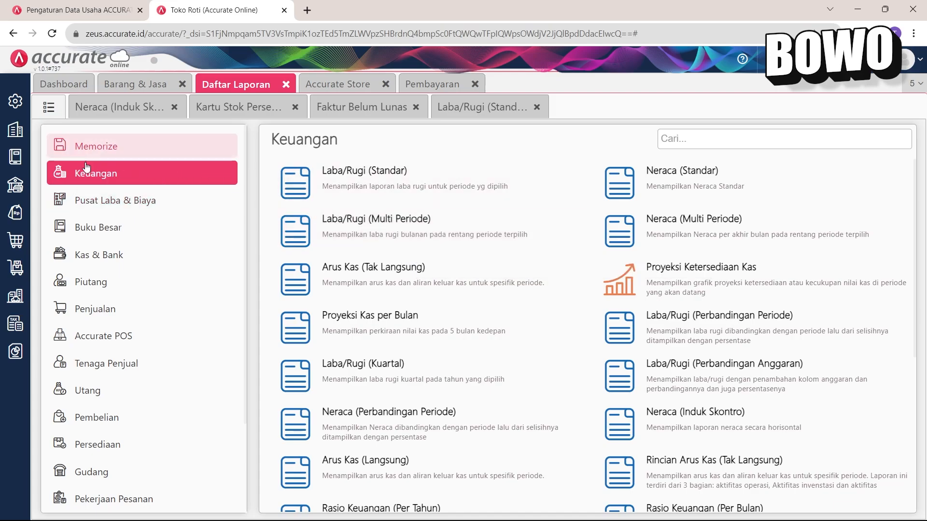
scroll(311, 155, down, 5)
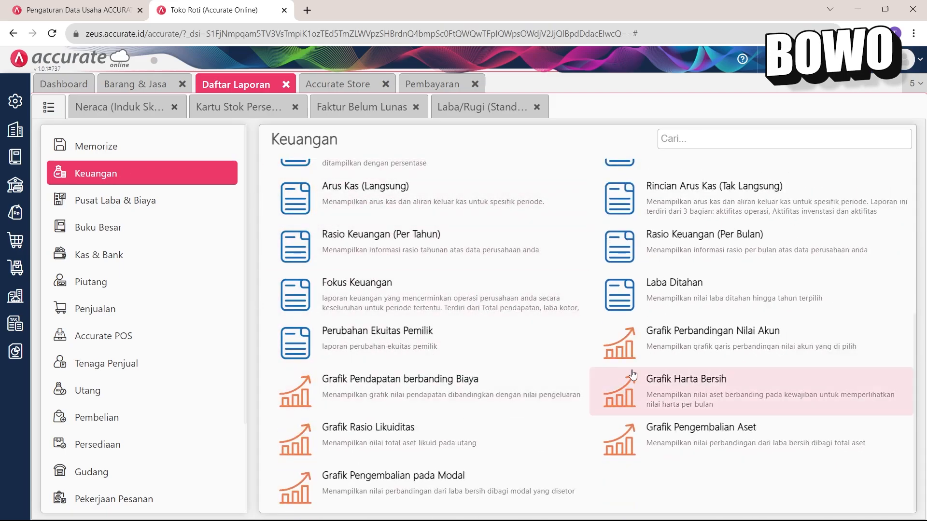
click(161, 224)
scroll(431, 255, up, 1)
scroll(431, 254, down, 1)
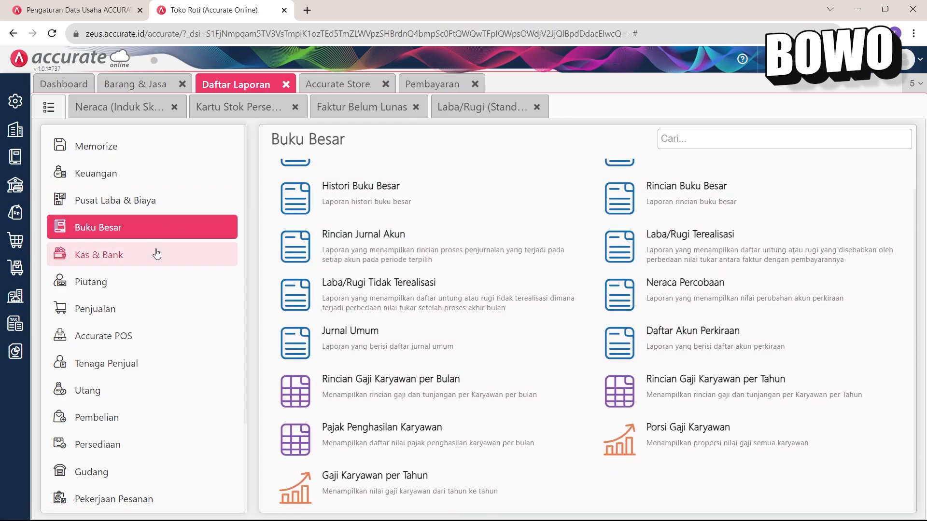
click(109, 255)
click(138, 277)
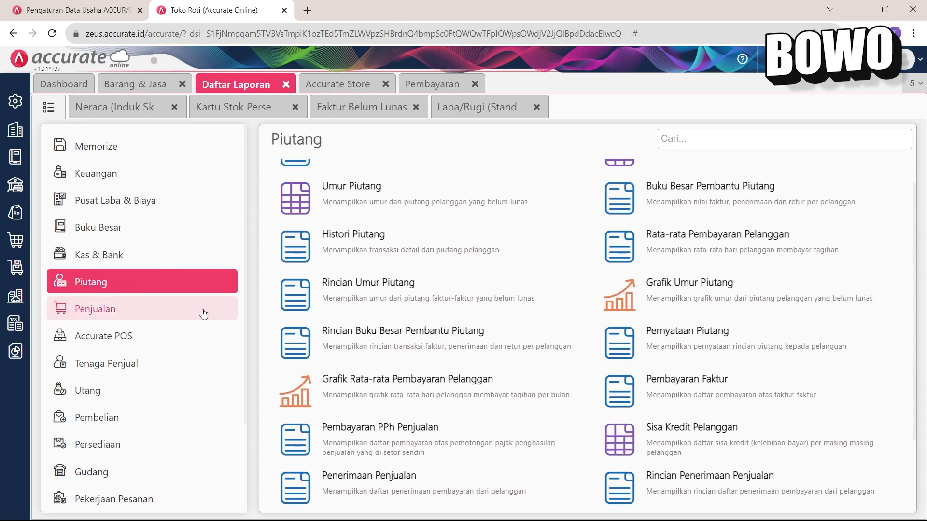
click(161, 387)
scroll(553, 355, up, 1)
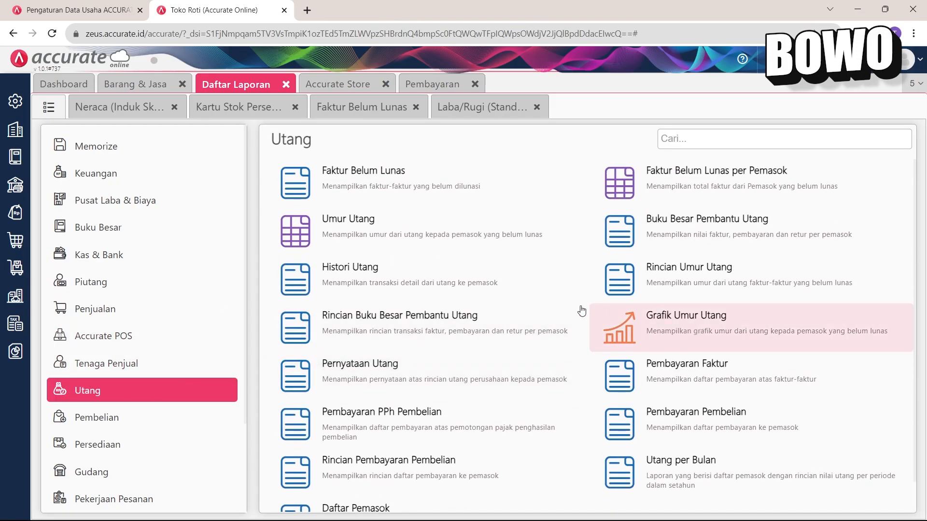
scroll(192, 341, down, 3)
click(90, 491)
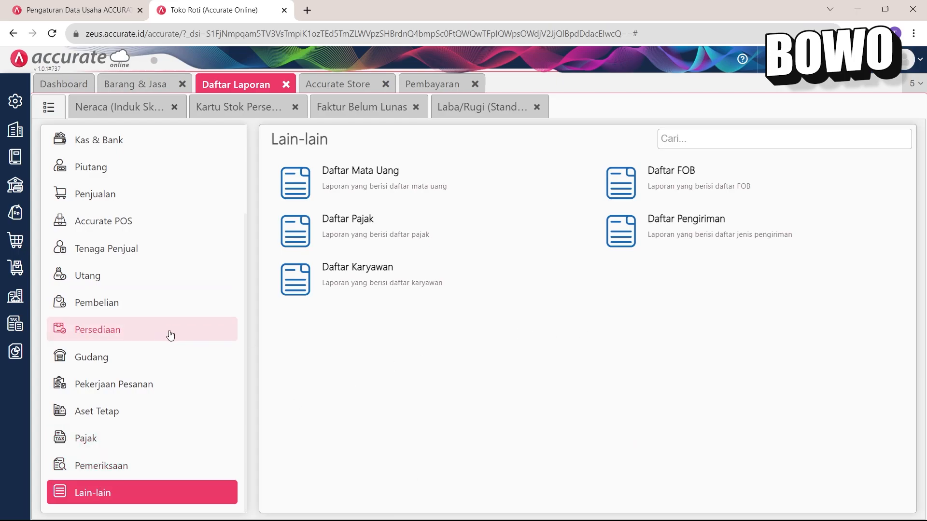
scroll(181, 333, up, 2)
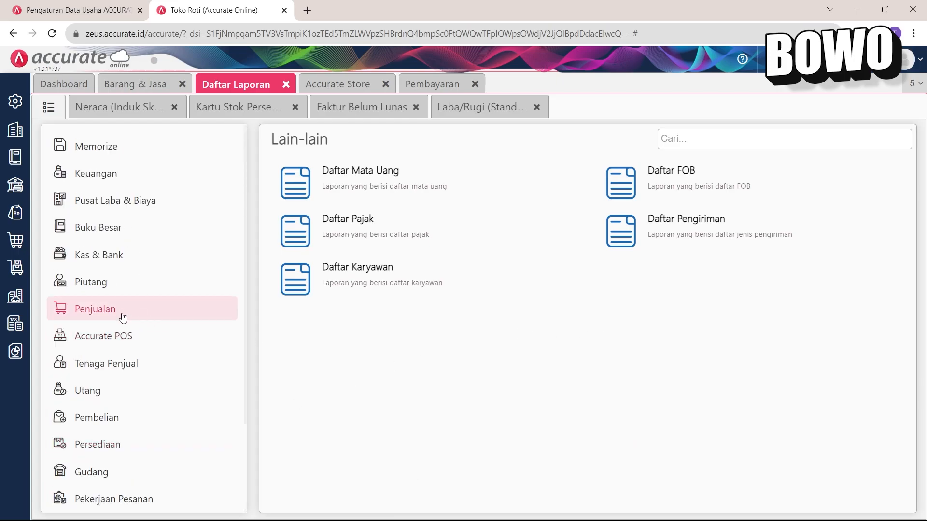
- Return to the Neraca (Induk Skontro) report and show its available export formats
click(114, 108)
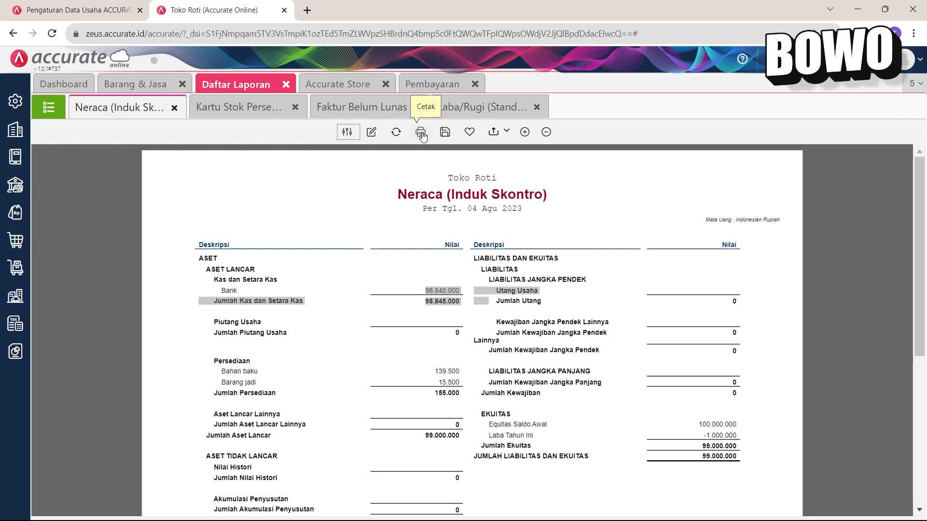
click(495, 133)
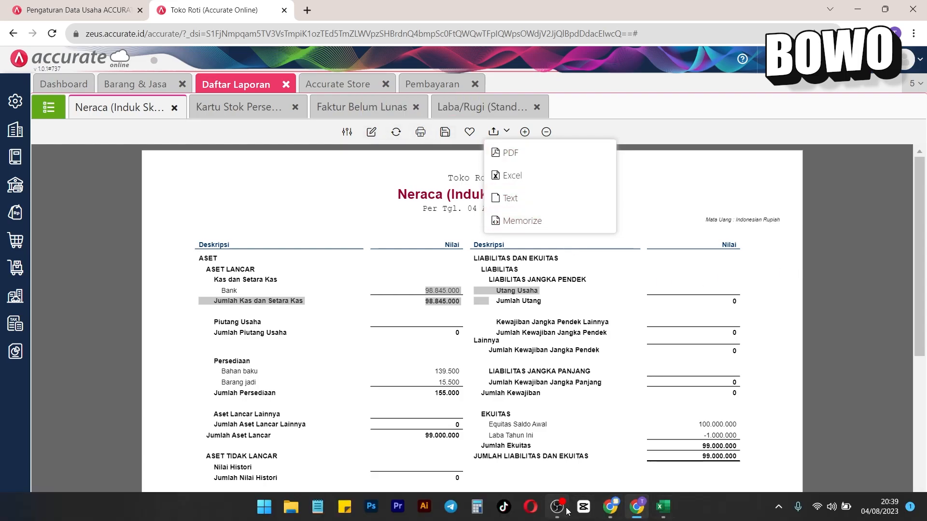
click(558, 506)
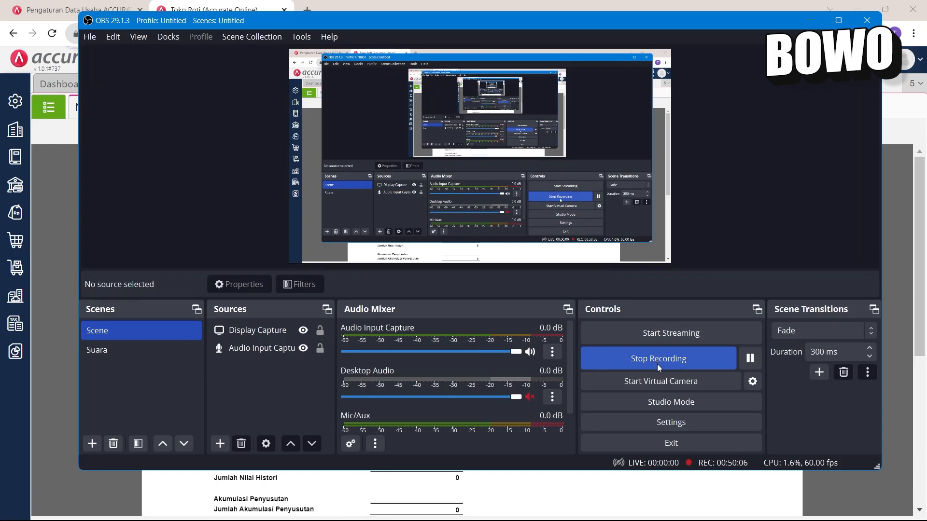